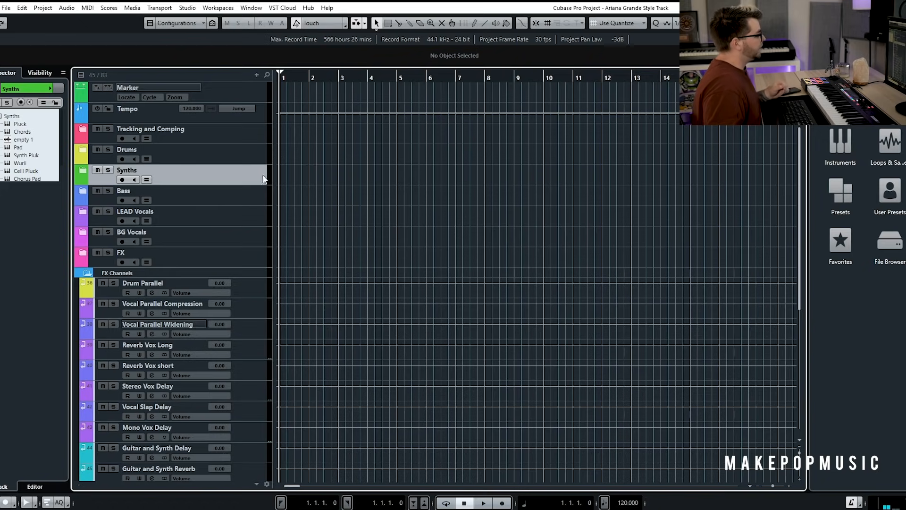
- Add a Serum_x64 instrument track below the Synths folder with its output routed to the Synth group
{"action": "right_click", "coordinate": [251, 132]}
{"action": "right_click", "coordinate": [229, 178]}
{"action": "mouse_move", "coordinate": [378, 186]}
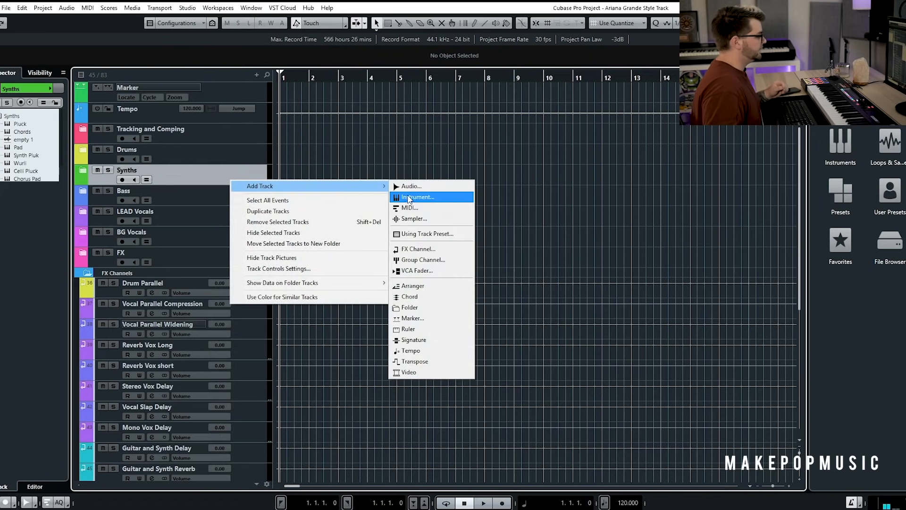
{"action": "left_click", "coordinate": [412, 197]}
{"action": "left_click", "coordinate": [377, 207]}
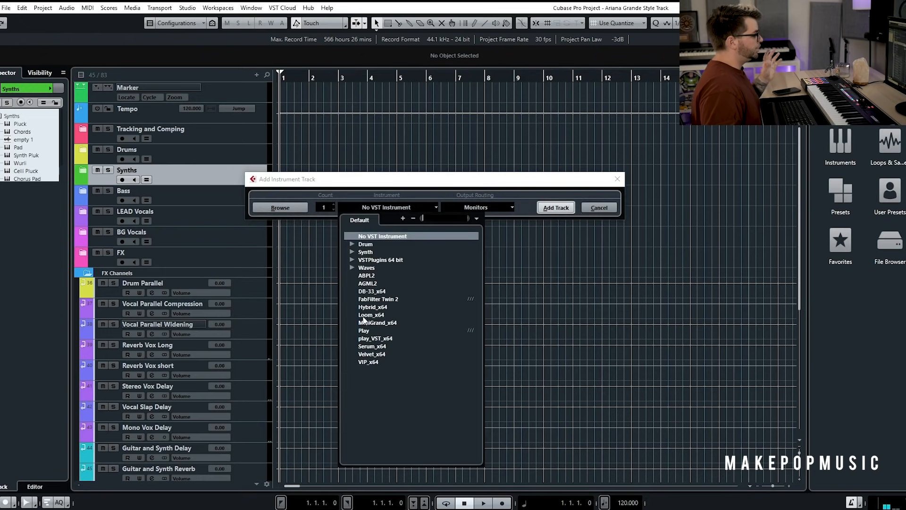
{"action": "left_click", "coordinate": [372, 347]}
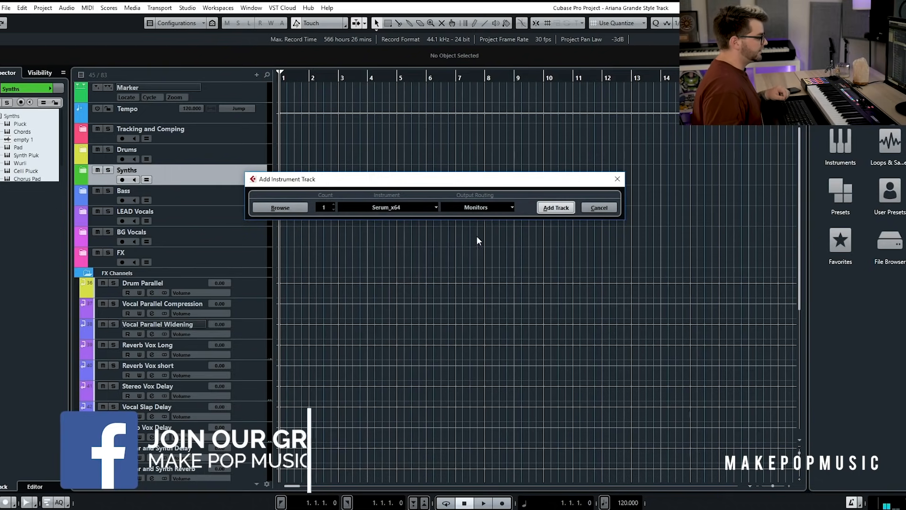
{"action": "left_click", "coordinate": [479, 208]}
{"action": "left_click", "coordinate": [508, 238]}
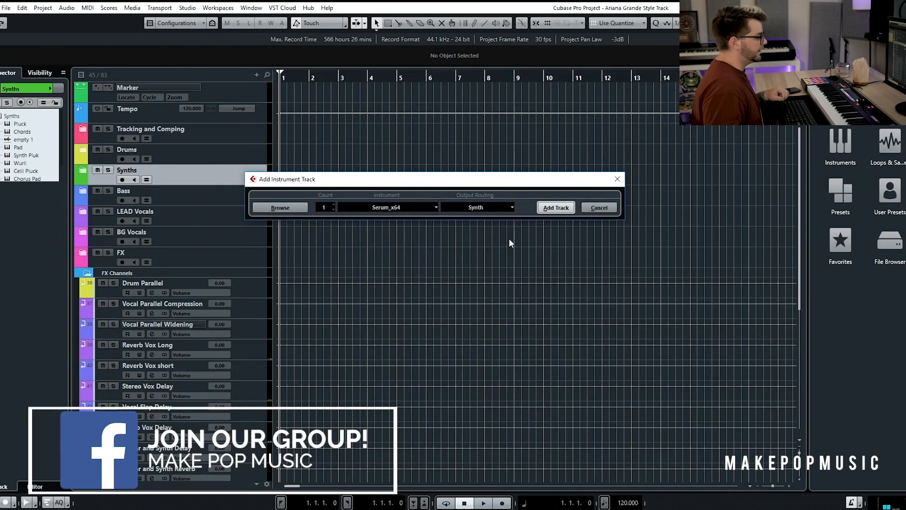
{"action": "left_click", "coordinate": [545, 210]}
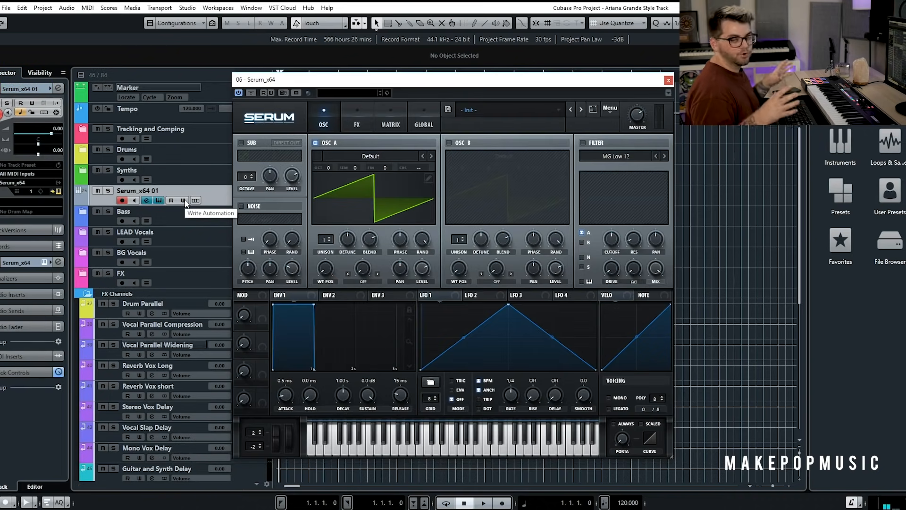
- Load the PL - Dream Killer preset from the user FTMI - Nashville Presets folder in Serum
{"action": "left_click", "coordinate": [489, 110]}
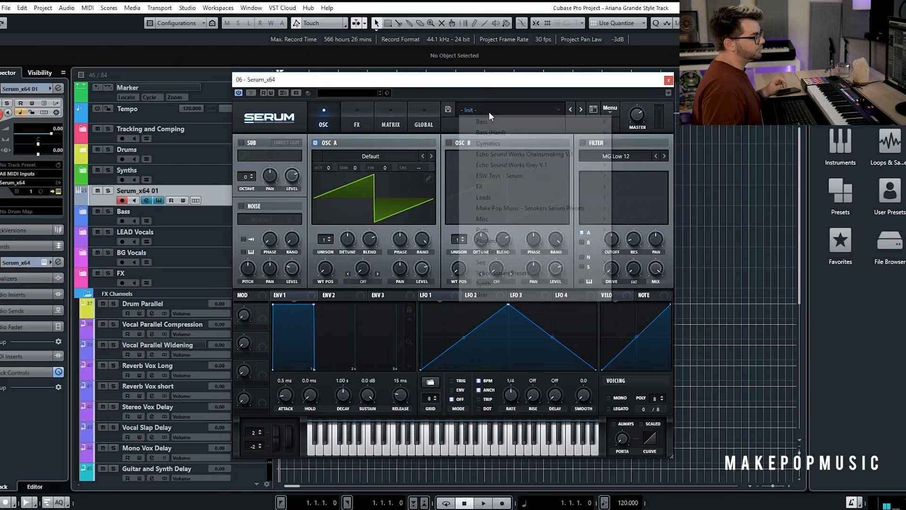
{"action": "mouse_move", "coordinate": [500, 295]}
{"action": "mouse_move", "coordinate": [670, 311]}
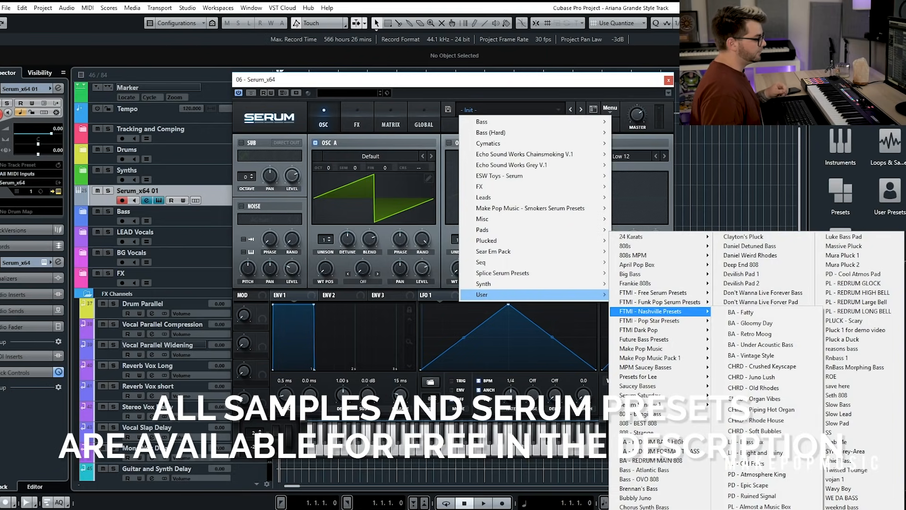
{"action": "left_click", "coordinate": [757, 509]}
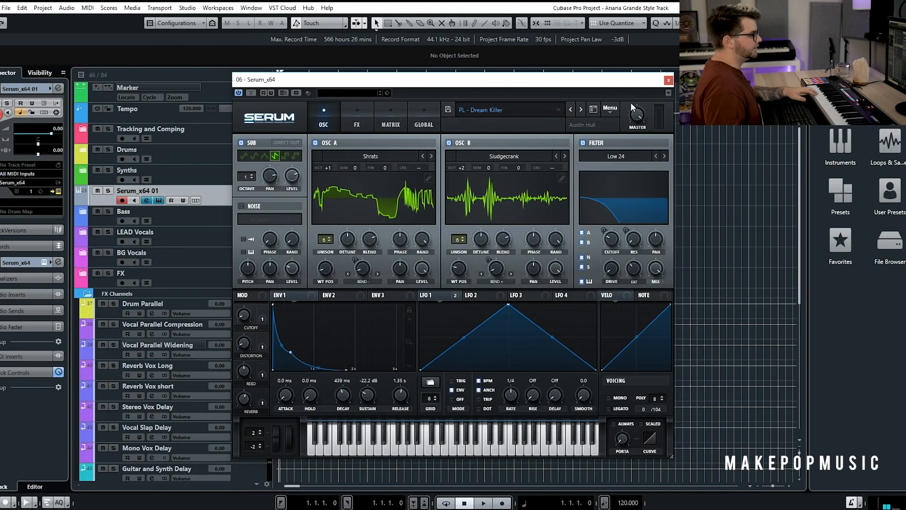
{"action": "mouse_move", "coordinate": [638, 129]}
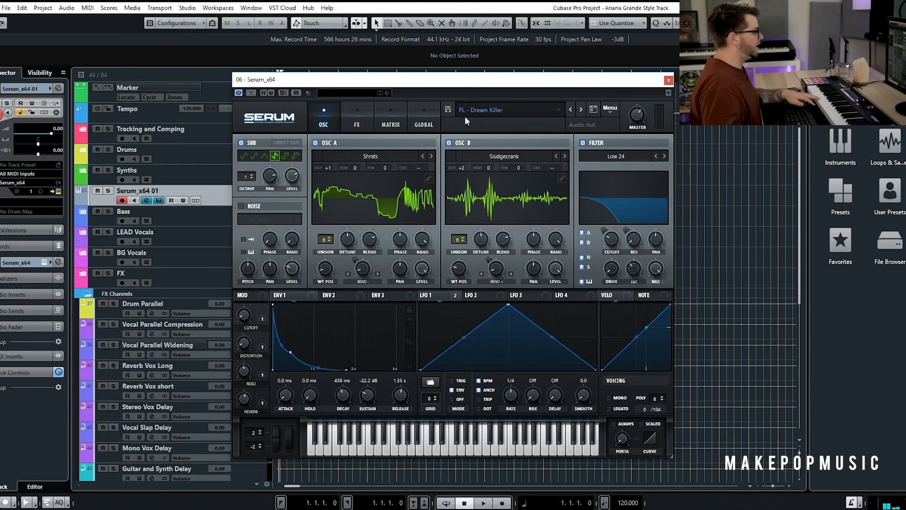
- Move the Serum window clear of the track list, stop playback and set the project tempo to 125
{"action": "left_click_drag", "start_coordinate": [307, 84], "coordinate": [433, 105]}
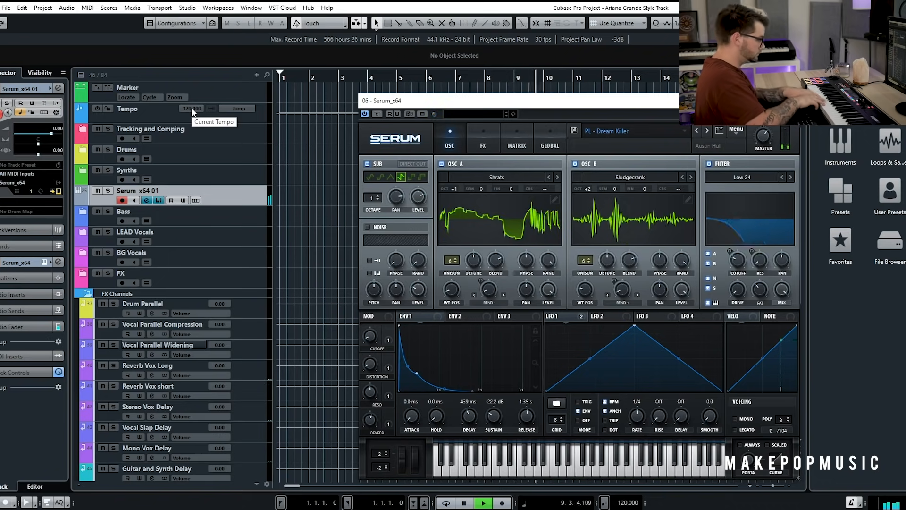
{"action": "key", "text": "space"}
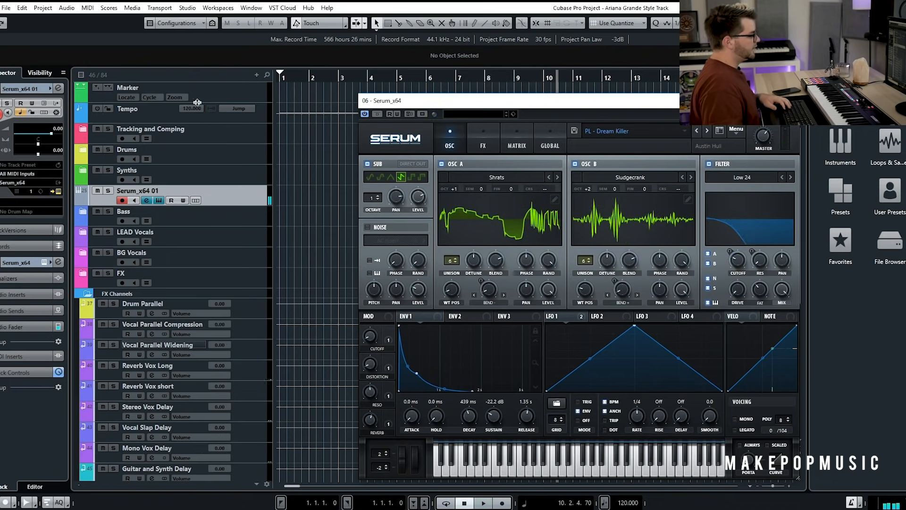
{"action": "left_click", "coordinate": [200, 109]}
{"action": "type", "text": "125"}
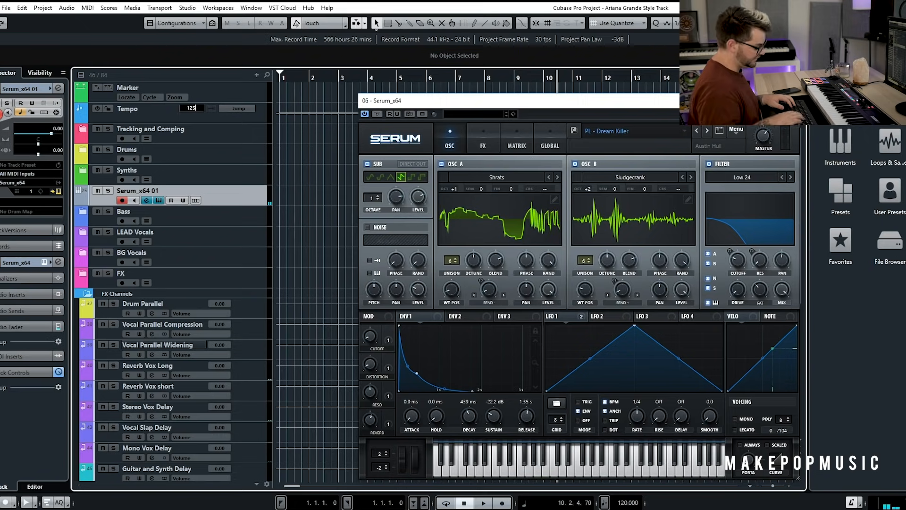
{"action": "key", "text": "Return"}
{"action": "left_click_drag", "start_coordinate": [289, 79], "coordinate": [280, 79]}
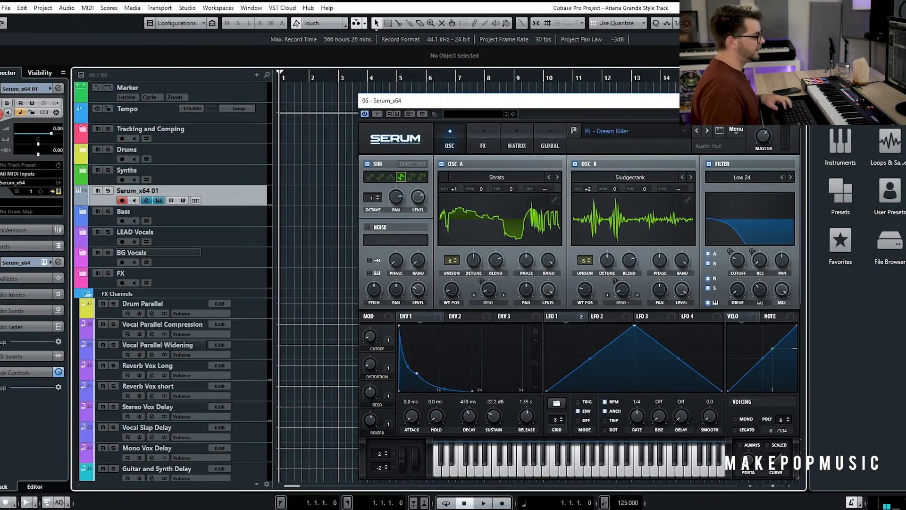
{"action": "left_click", "coordinate": [500, 504]}
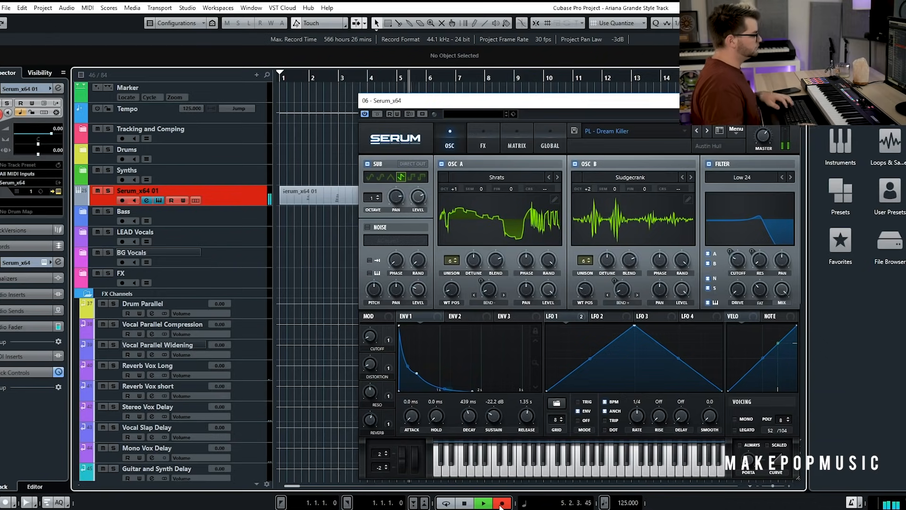
{"action": "key", "text": "space"}
{"action": "key", "text": "Delete"}
- Record a pluck part of about five bars on the Serum track from bar 1 and close the Serum window
{"action": "left_click", "coordinate": [282, 75]}
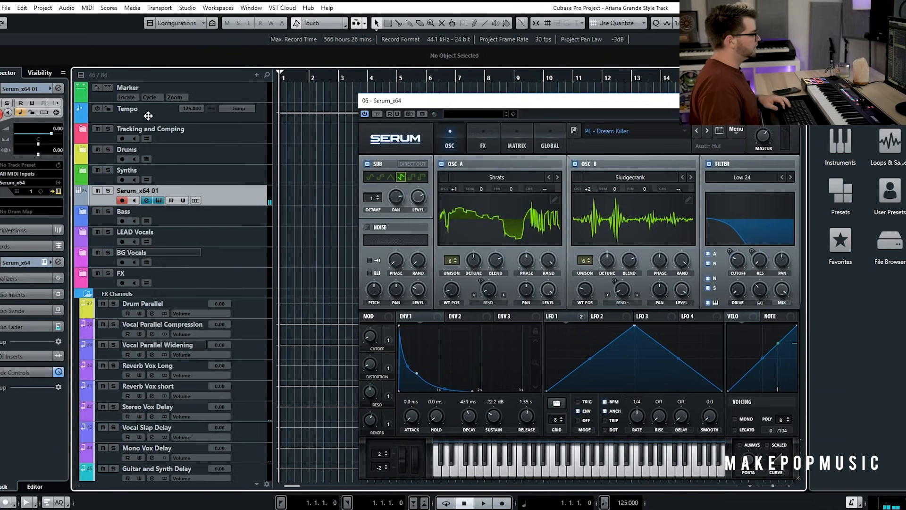
{"action": "left_click", "coordinate": [503, 503]}
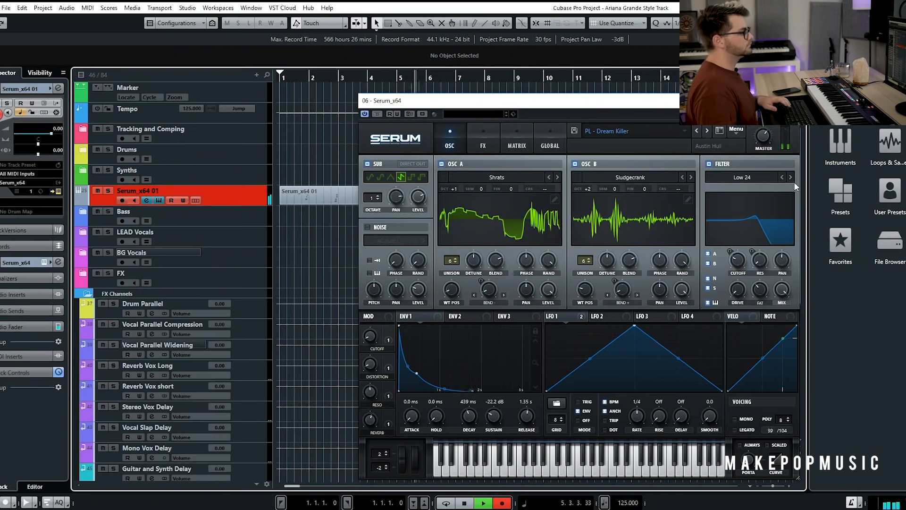
{"action": "key", "text": "space"}
{"action": "left_click", "coordinate": [791, 100]}
{"action": "left_click", "coordinate": [517, 214]}
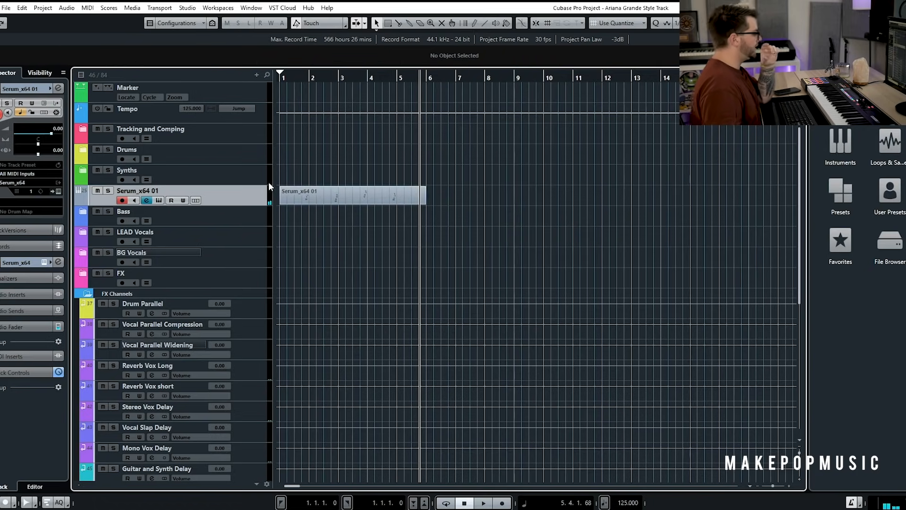
- Rename the recorded Serum track as Pluck and play back its part from the project start
{"action": "double_click", "coordinate": [175, 189]}
{"action": "type", "text": "Pluick"}
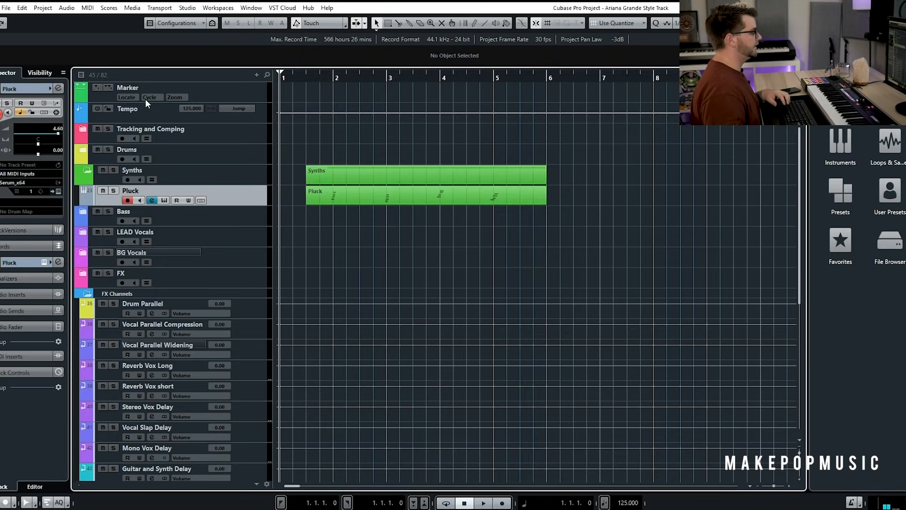
{"action": "key", "text": "space"}
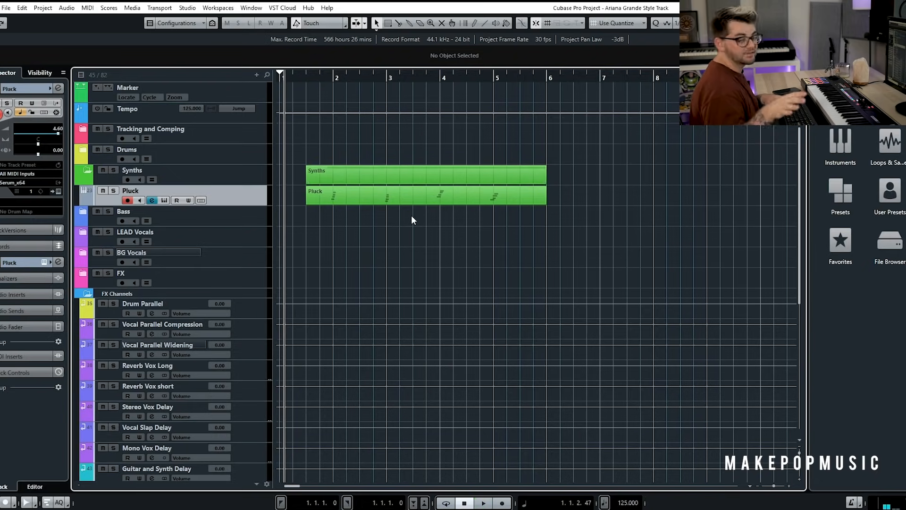
{"action": "key", "text": "space"}
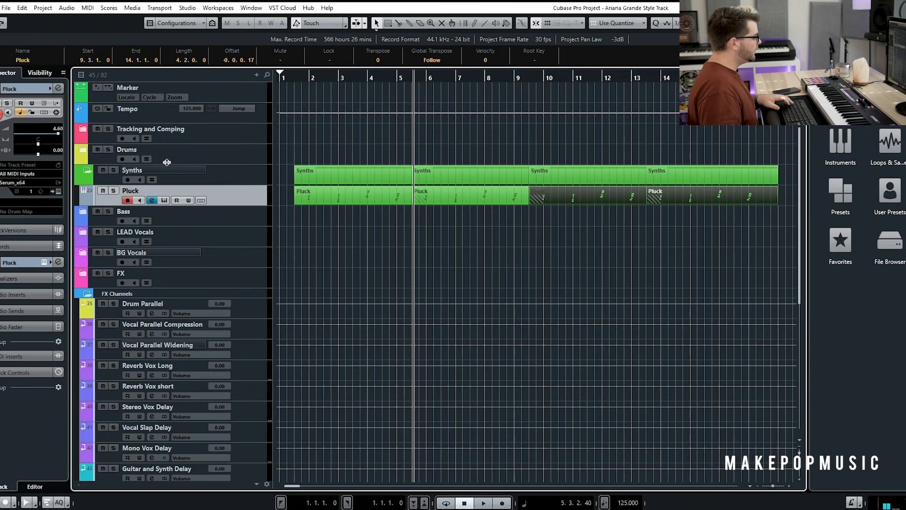
- Add a second Serum_x64 instrument track below the Pluck track, routed to the Synth group
{"action": "right_click", "coordinate": [230, 194]}
{"action": "mouse_move", "coordinate": [248, 197]}
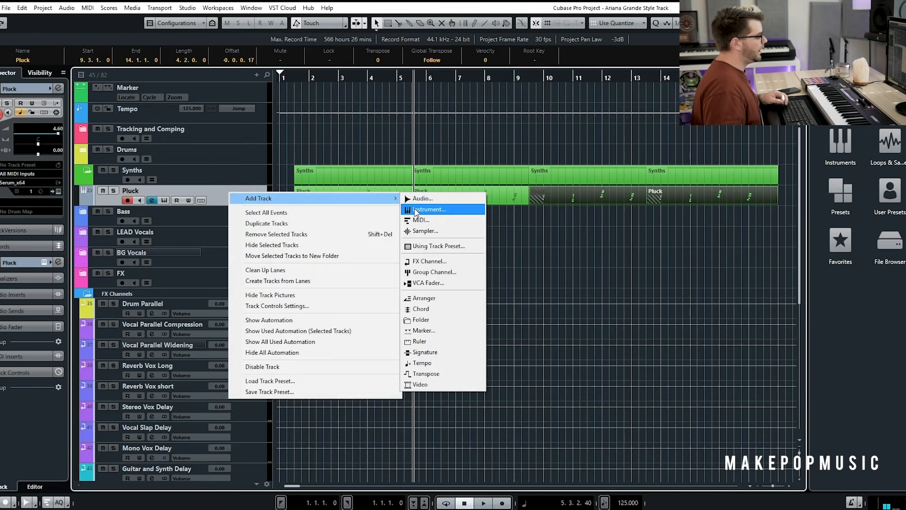
{"action": "left_click", "coordinate": [416, 209]}
{"action": "left_click", "coordinate": [393, 208]}
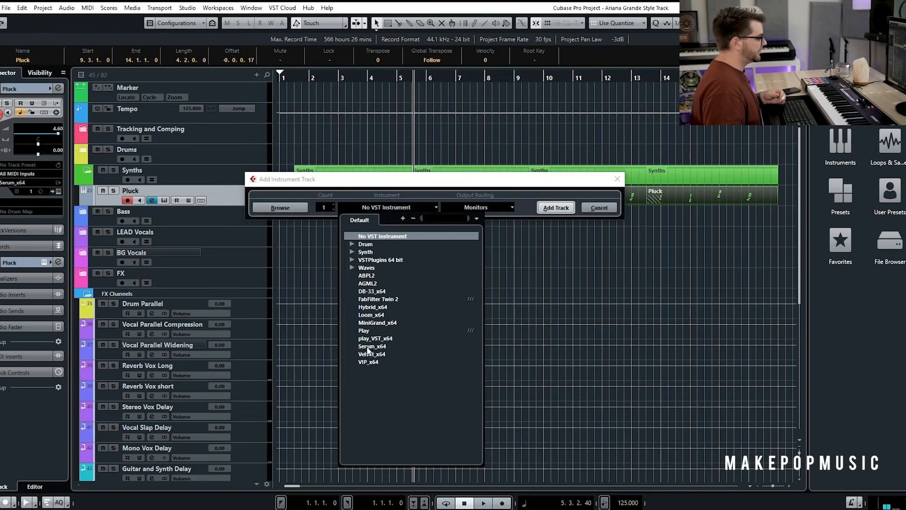
{"action": "left_click", "coordinate": [370, 352]}
{"action": "left_click", "coordinate": [484, 208]}
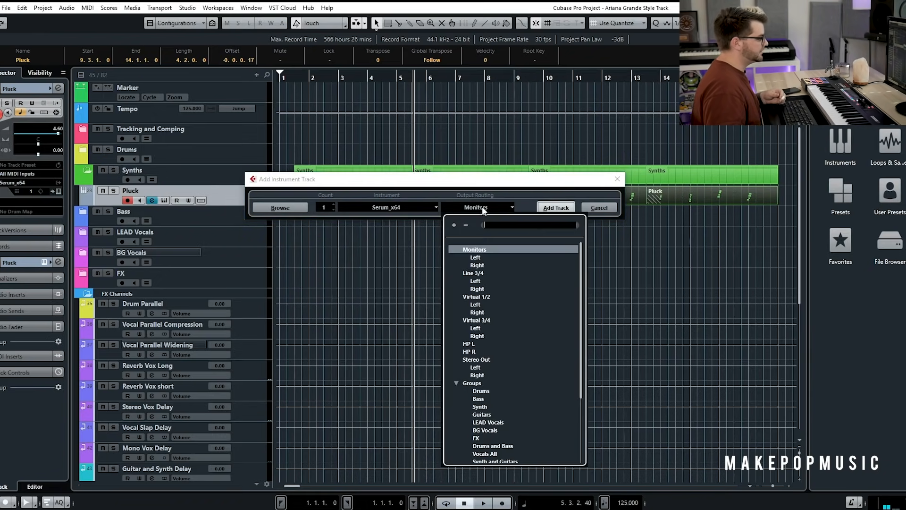
{"action": "left_click", "coordinate": [480, 407]}
{"action": "left_click", "coordinate": [556, 207]}
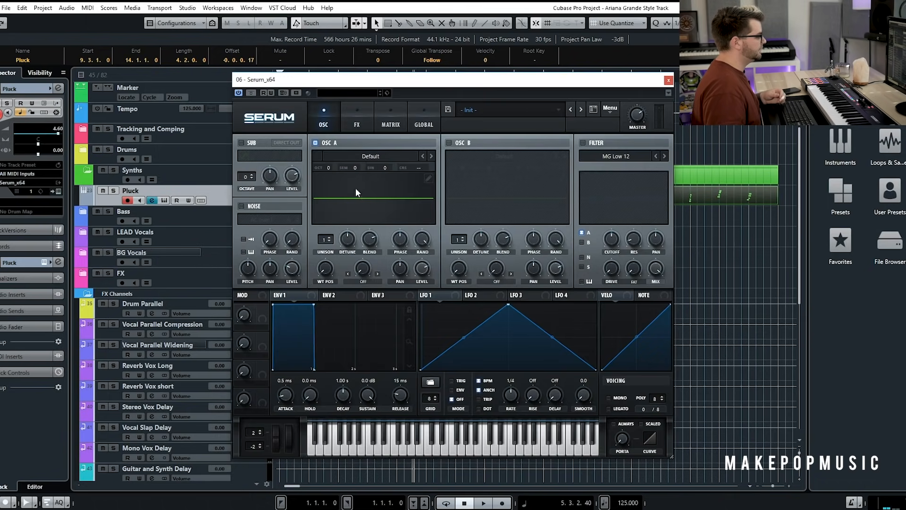
- Load the PAD - Spooks preset from the user FTMI Dark Pop folder in the new Serum, then close its window
{"action": "left_click", "coordinate": [483, 110]}
{"action": "mouse_move", "coordinate": [543, 294]}
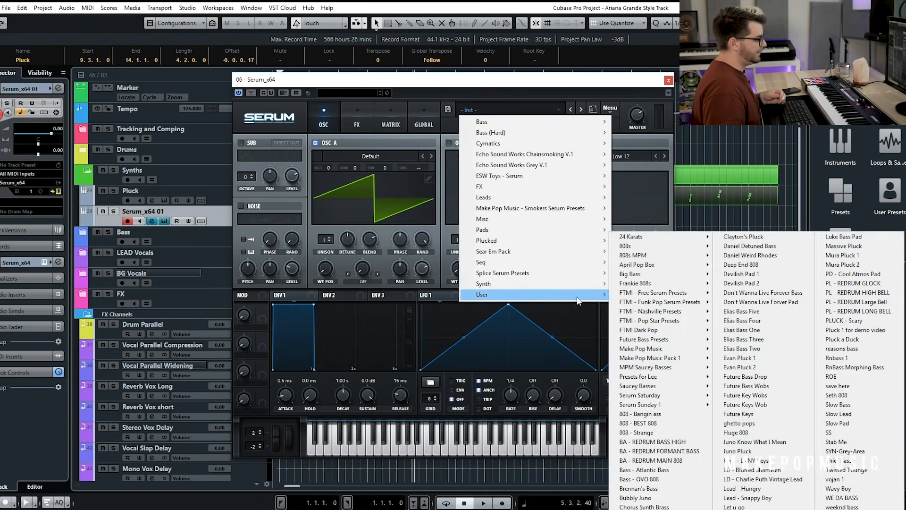
{"action": "mouse_move", "coordinate": [673, 329]}
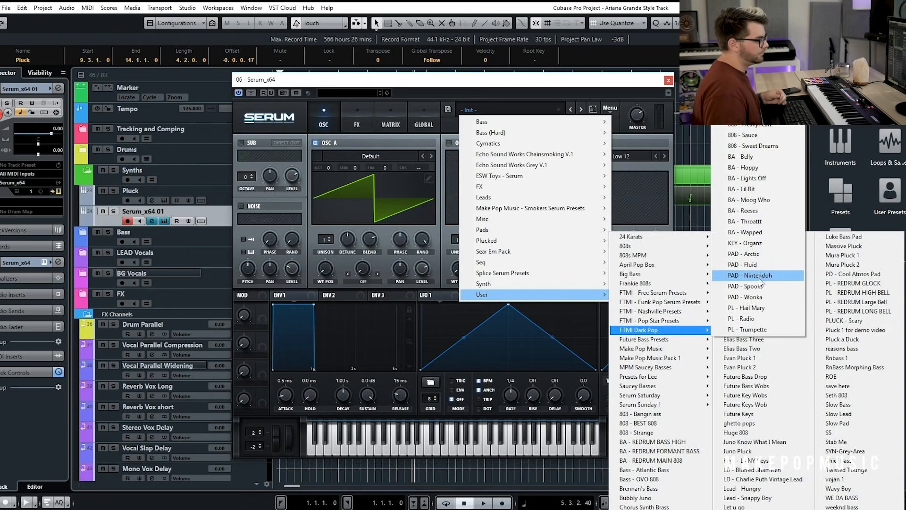
{"action": "left_click", "coordinate": [755, 286]}
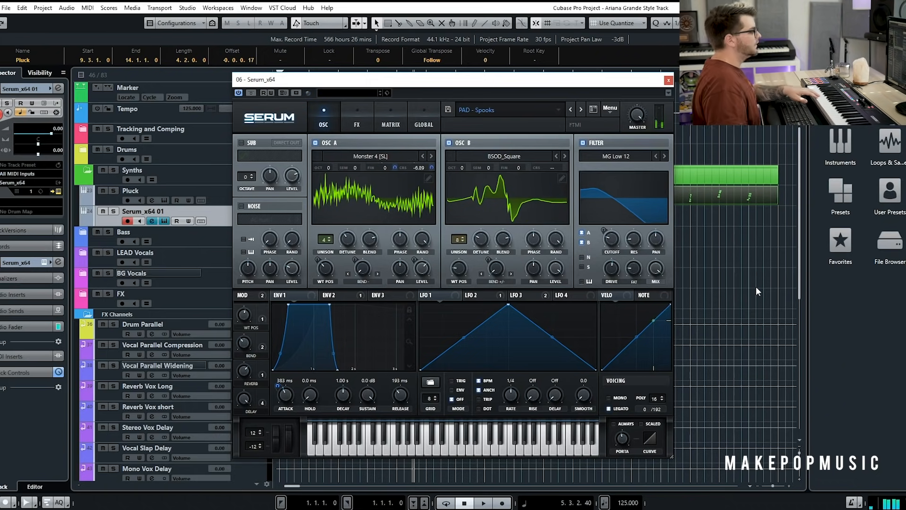
{"action": "left_click", "coordinate": [669, 80]}
- Record a pad chord part of about five bars on the new Serum track, starting at bar 1
{"action": "left_click", "coordinate": [297, 79]}
{"action": "left_click", "coordinate": [501, 503]}
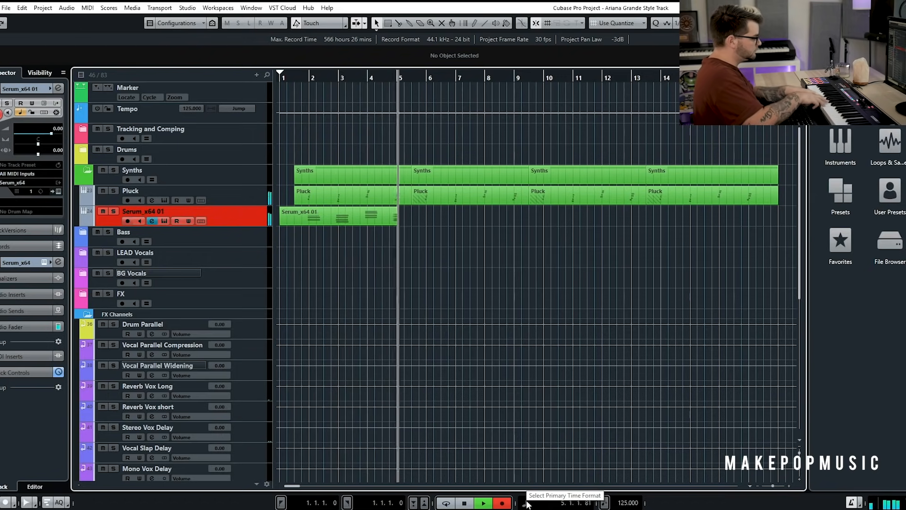
{"action": "key", "text": "space"}
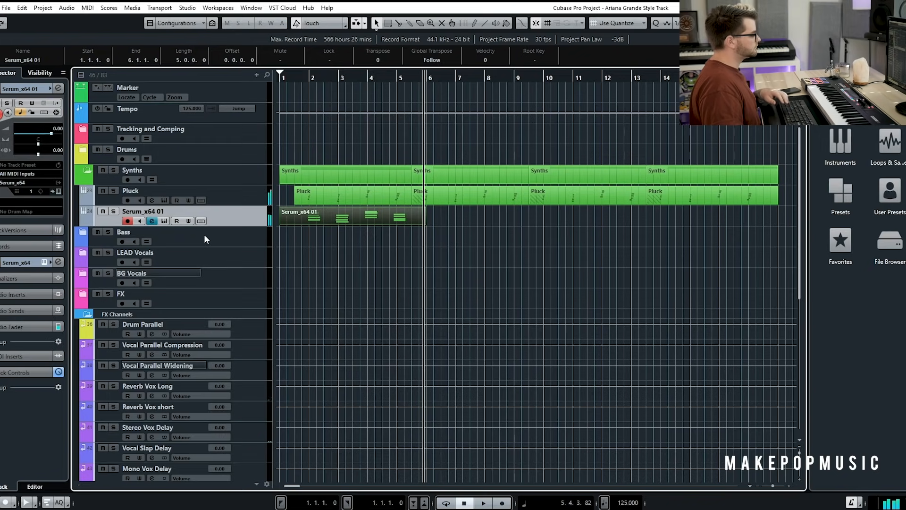
- Quantize the starts and lengths of all notes in the recorded pad part with the 1/4 grid, then close the note editor
{"action": "double_click", "coordinate": [342, 222]}
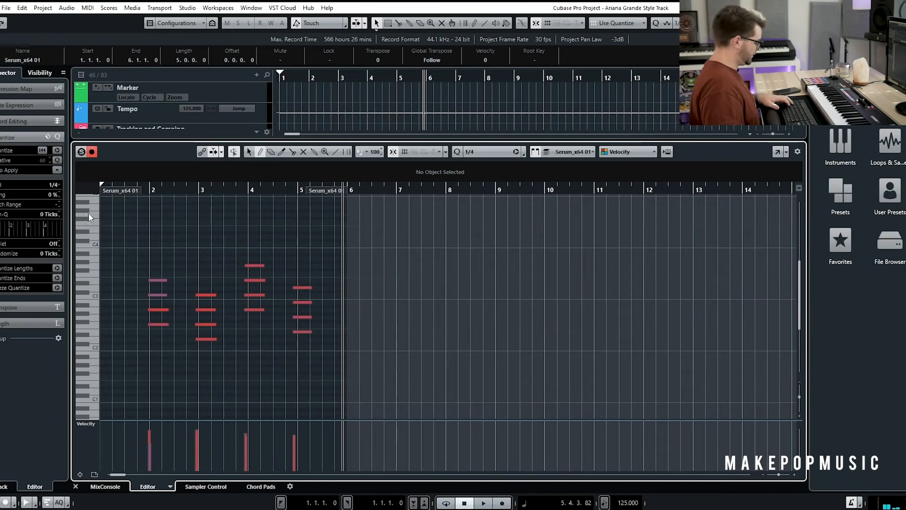
{"action": "key", "text": "ctrl+a"}
{"action": "left_click", "coordinate": [58, 160]}
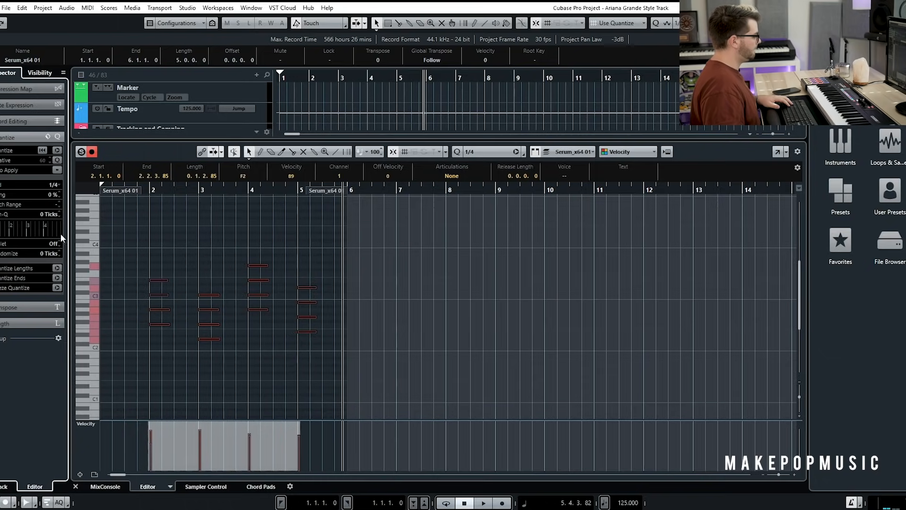
{"action": "left_click", "coordinate": [56, 269]}
{"action": "left_click", "coordinate": [177, 219]}
{"action": "key", "text": "ctrl+alt+l"}
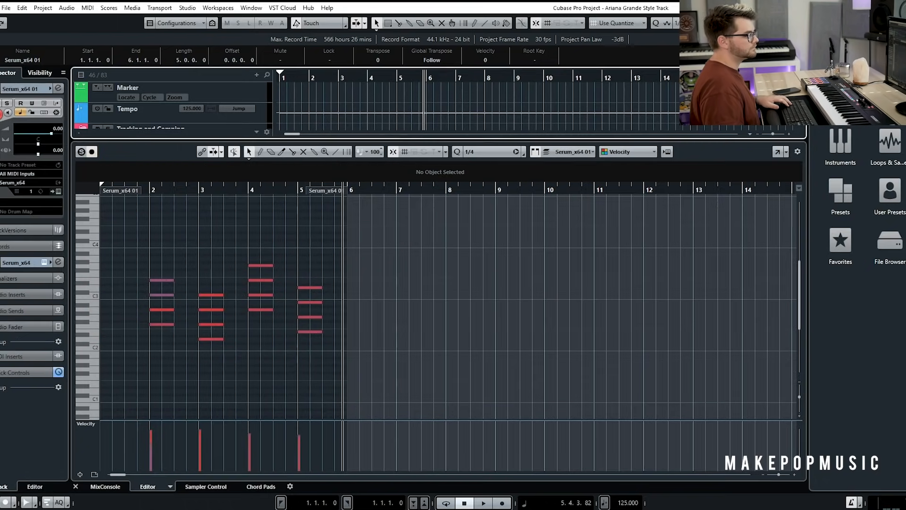
{"action": "key", "text": "ctrl+alt+l"}
{"action": "key", "text": "ctrl+alt+b"}
{"action": "left_click", "coordinate": [548, 278]}
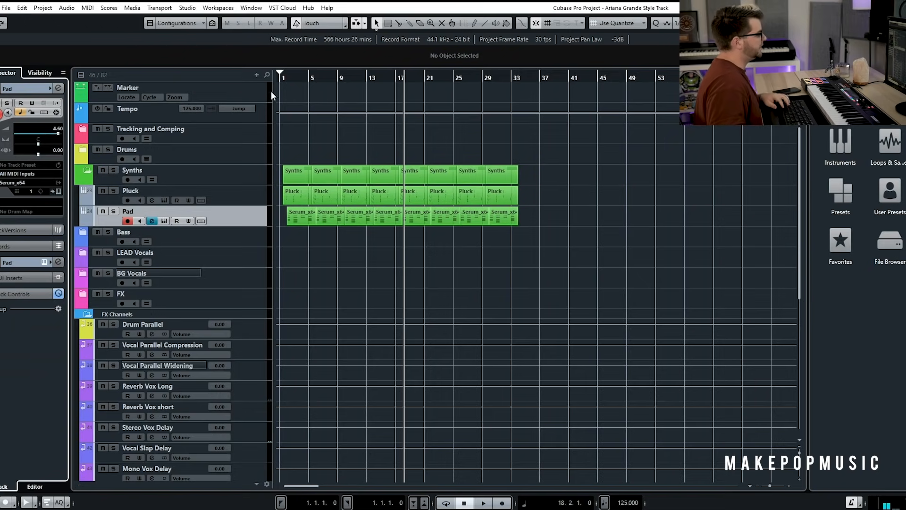
- Play the Pluck and Pad tracks together from bar 1 for several bars, then stop playback
{"action": "left_click", "coordinate": [282, 76]}
{"action": "key", "text": "space"}
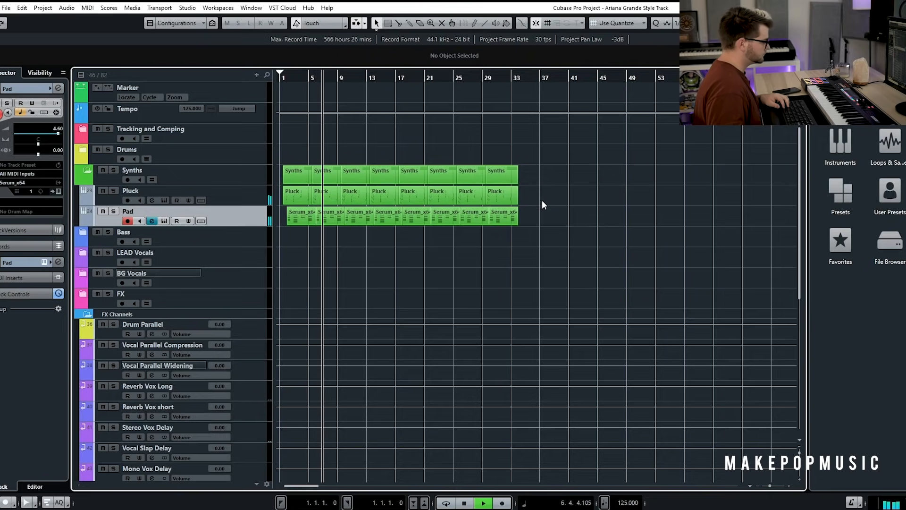
{"action": "key", "text": "space"}
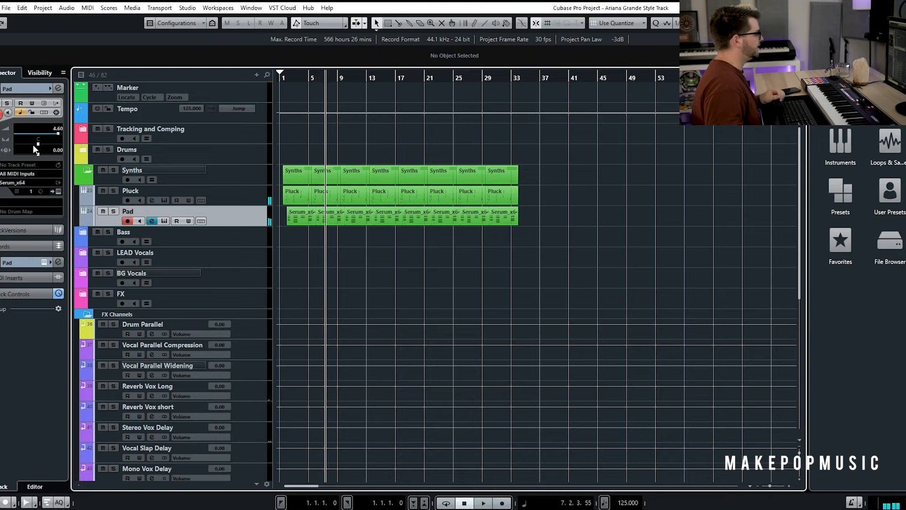
- Add a Serum_x64 instrument track below the Bass folder with its output routed to the Synth group
{"action": "right_click", "coordinate": [239, 234]}
{"action": "left_click", "coordinate": [415, 252]}
{"action": "left_click", "coordinate": [406, 207]}
{"action": "left_click", "coordinate": [373, 346]}
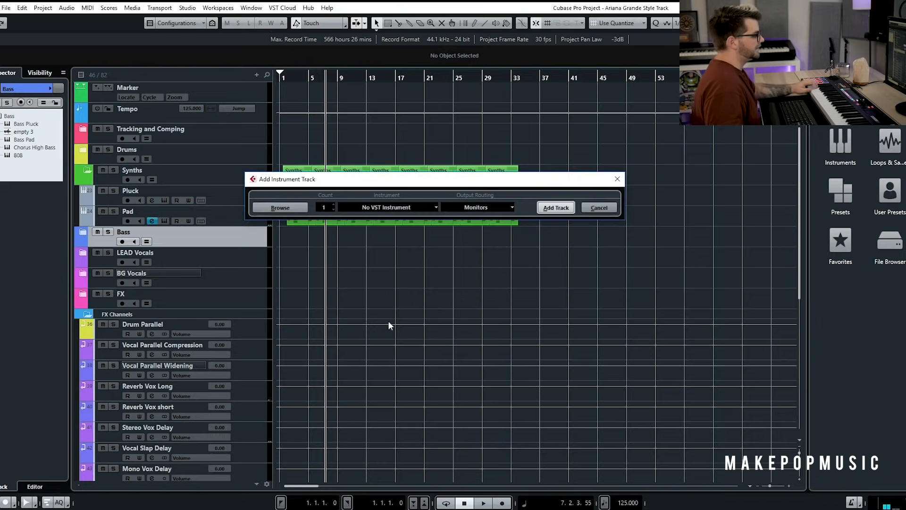
{"action": "left_click", "coordinate": [464, 207]}
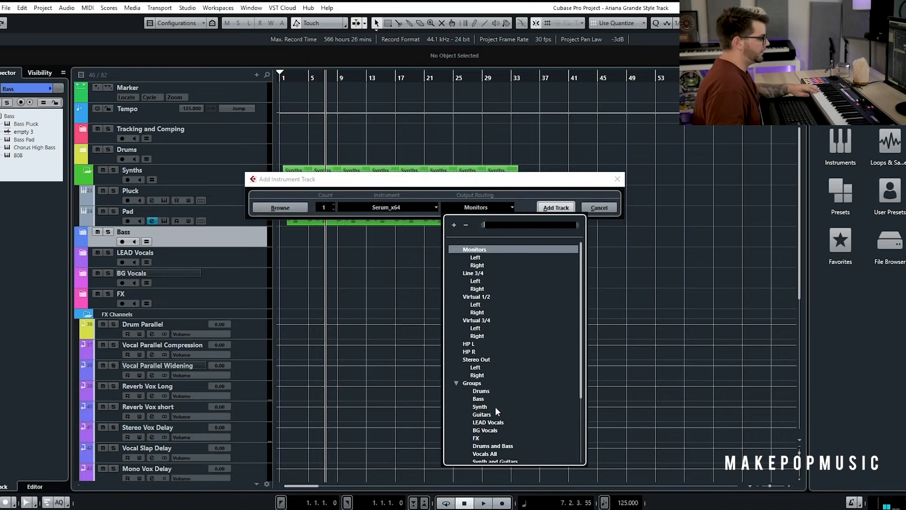
{"action": "left_click", "coordinate": [494, 406]}
{"action": "left_click", "coordinate": [554, 209]}
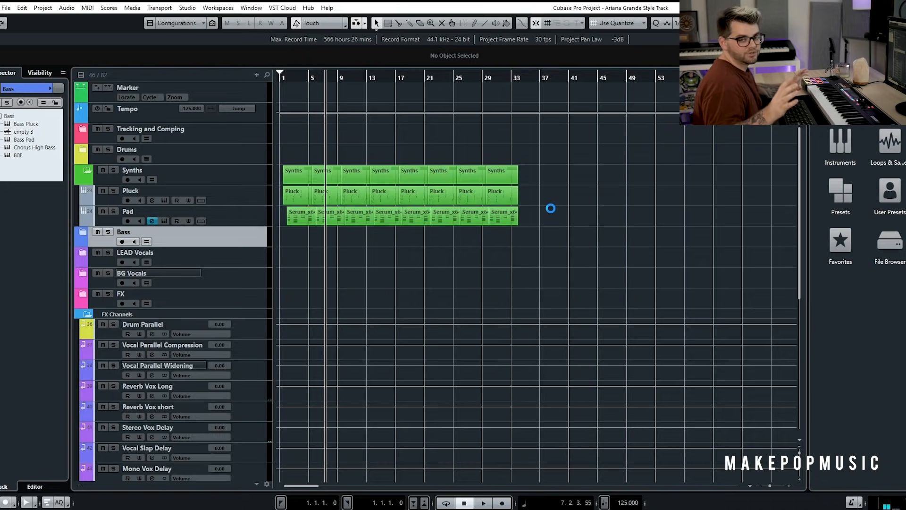
- Load the BA - Retro Moog user preset in the new Serum, compare it with BA - Gloomy Day, and keep BA - Gloomy Day
{"action": "left_click", "coordinate": [494, 105]}
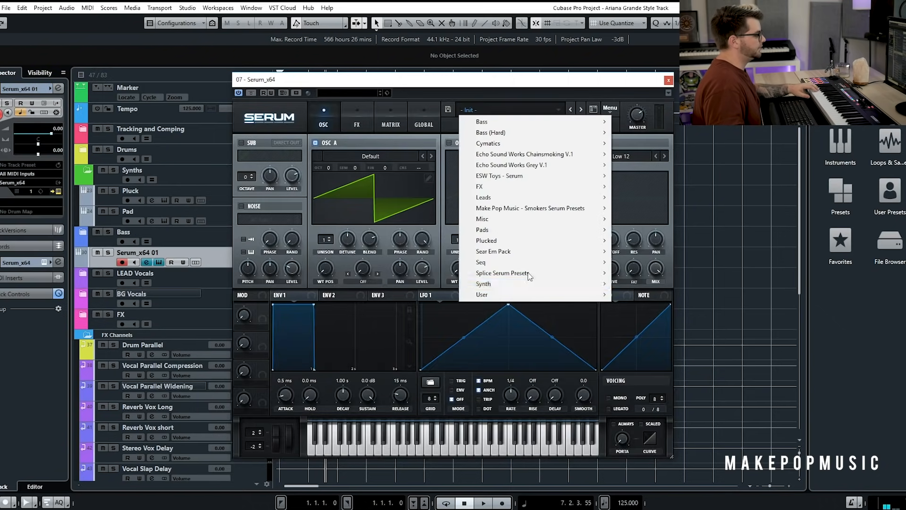
{"action": "mouse_move", "coordinate": [519, 280]}
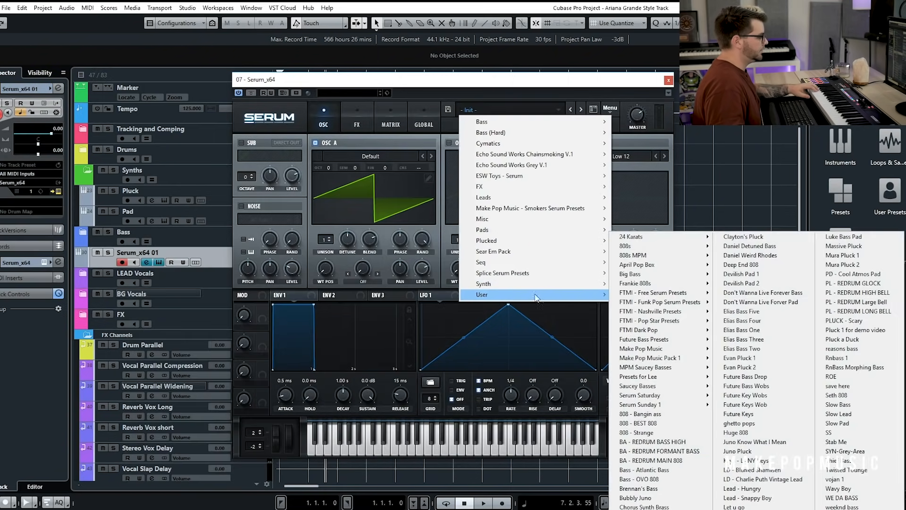
{"action": "mouse_move", "coordinate": [651, 313]}
{"action": "left_click", "coordinate": [760, 335]}
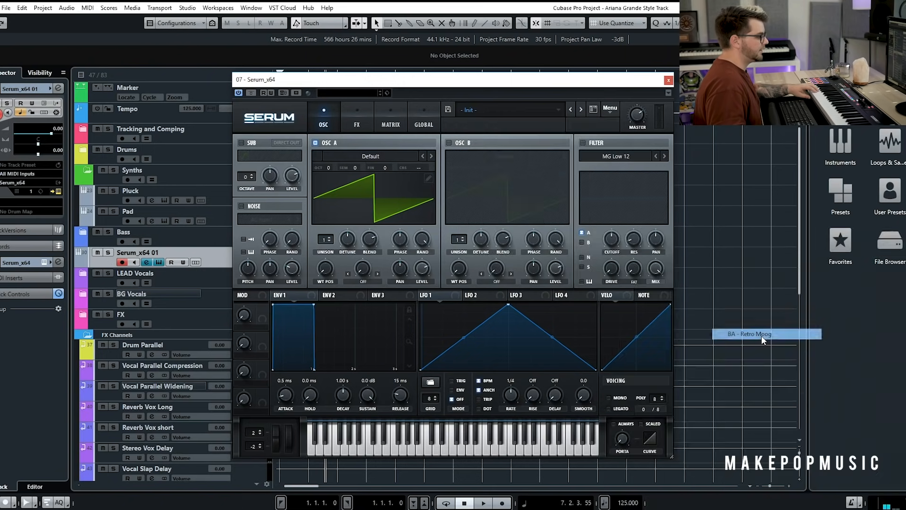
{"action": "left_click", "coordinate": [573, 109]}
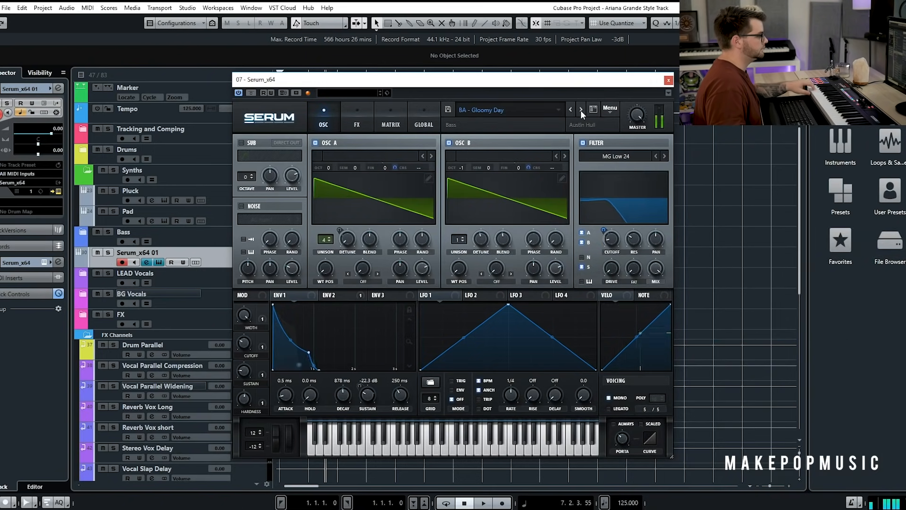
{"action": "left_click", "coordinate": [572, 109]}
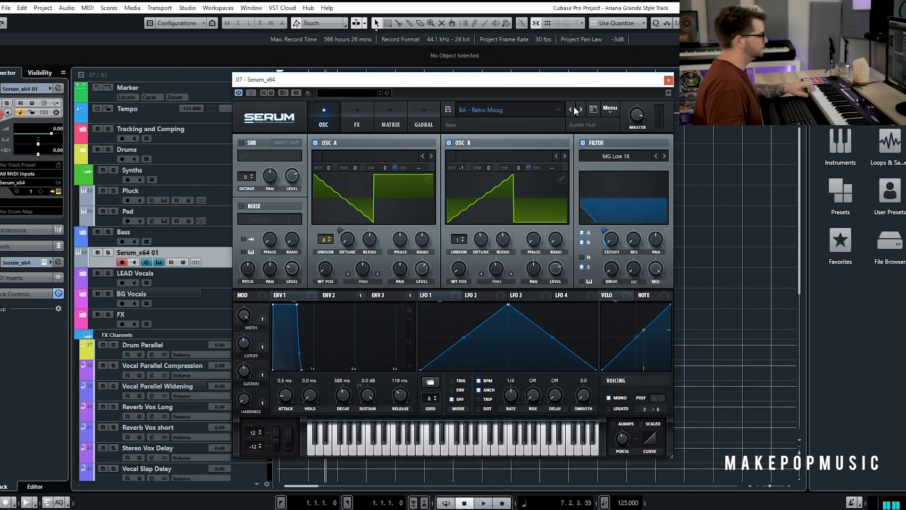
{"action": "left_click", "coordinate": [574, 109]}
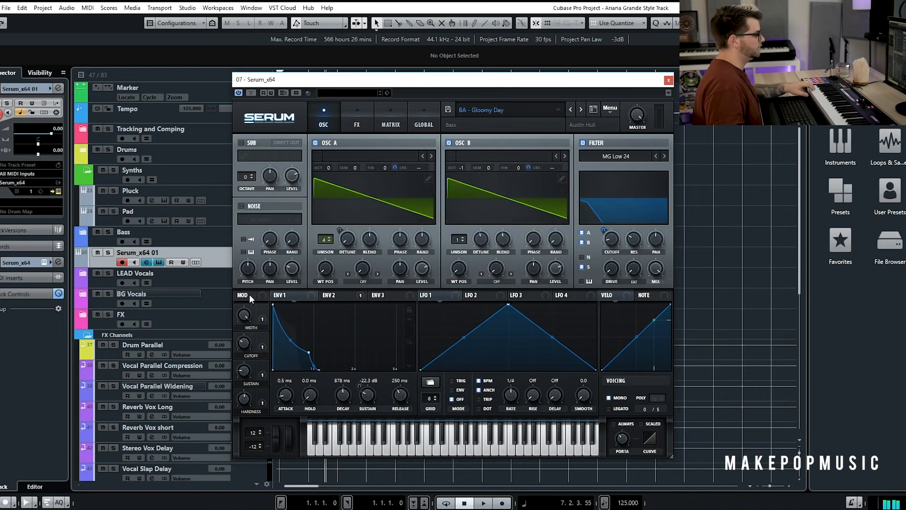
- Turn down the compressor's mix in the effects of the BA - Gloomy Day patch, then close the Serum window
{"action": "left_click", "coordinate": [328, 296]}
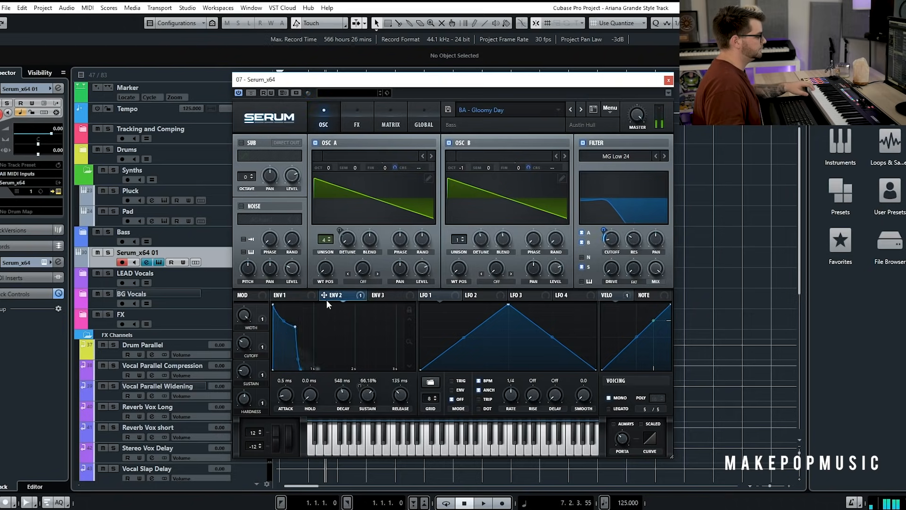
{"action": "left_click", "coordinate": [357, 121]}
{"action": "left_click_drag", "start_coordinate": [627, 184], "coordinate": [622, 252]}
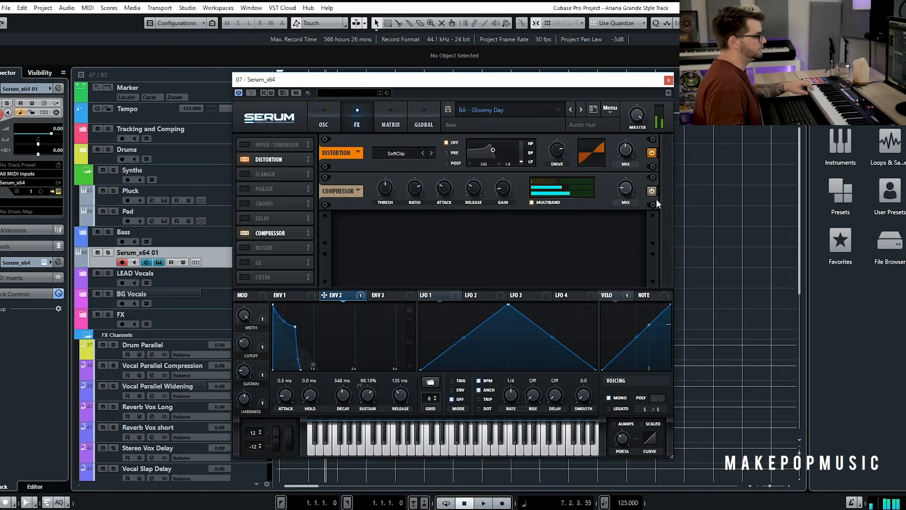
{"action": "left_click", "coordinate": [330, 116]}
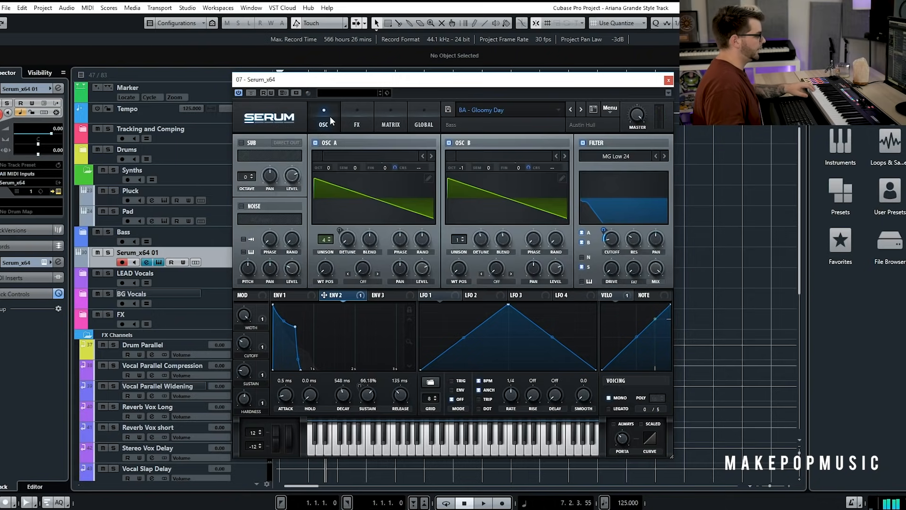
{"action": "left_click", "coordinate": [668, 80]}
- Record a bass line of about five bars on the new Serum track, starting at bar 1
{"action": "key", "text": "space"}
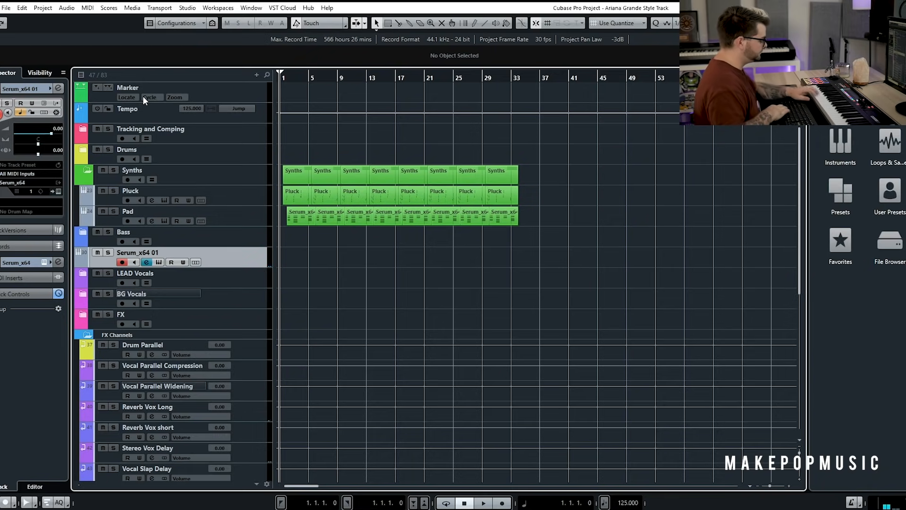
{"action": "left_click", "coordinate": [159, 263]}
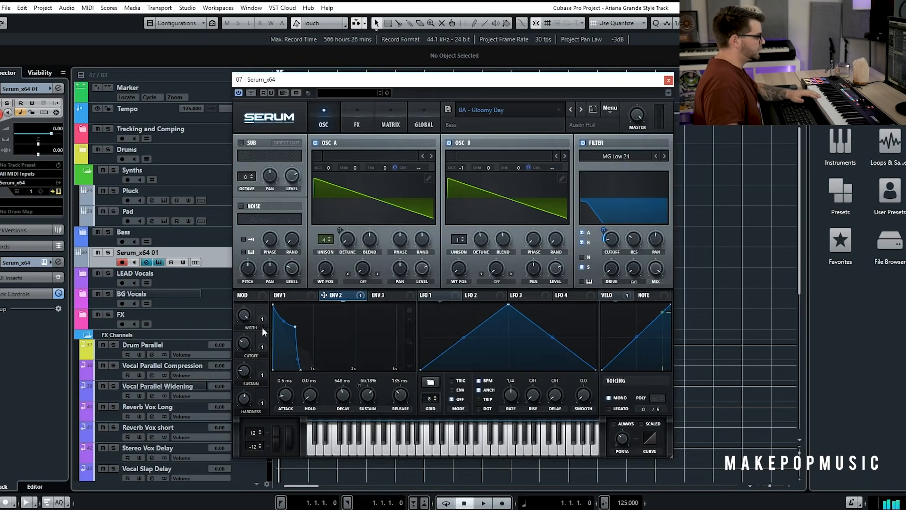
{"action": "left_click", "coordinate": [668, 80]}
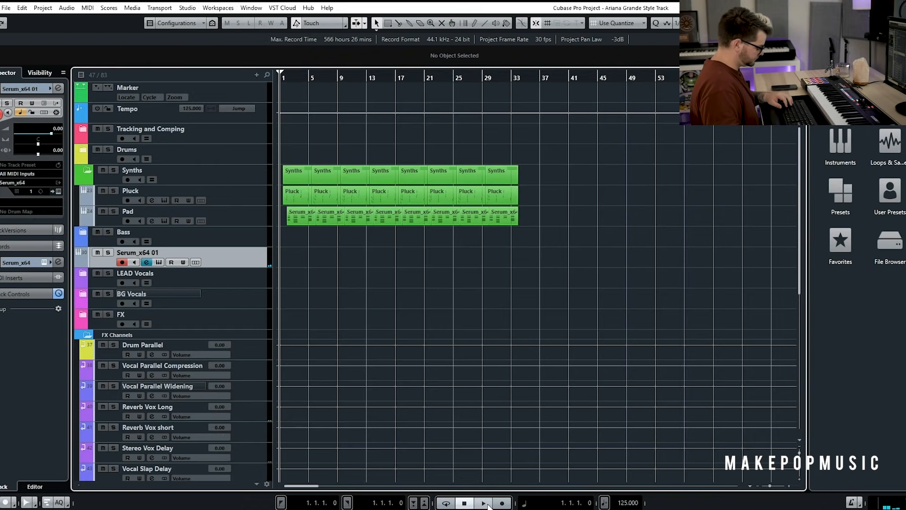
{"action": "left_click", "coordinate": [504, 503]}
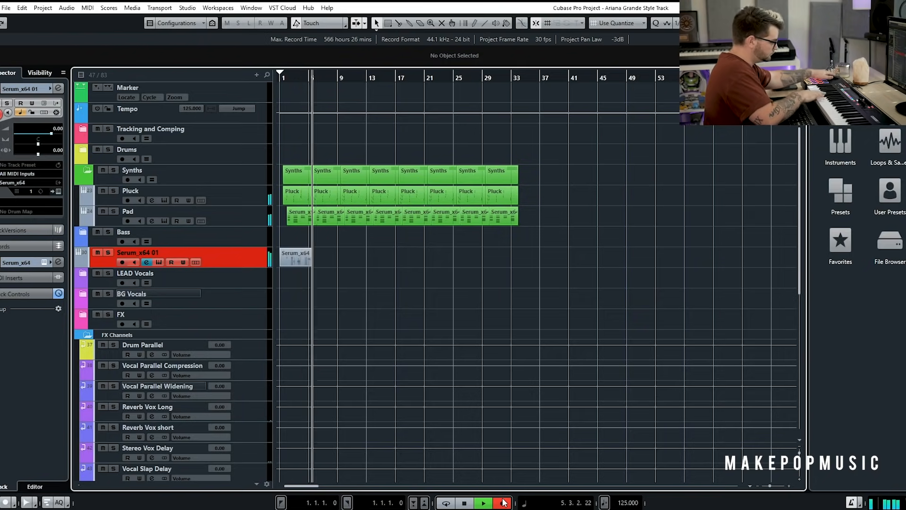
{"action": "key", "text": "space"}
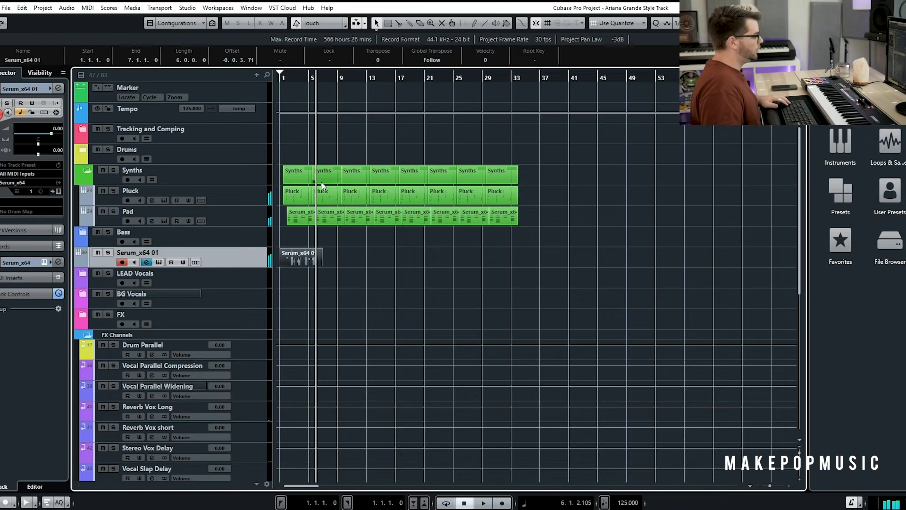
- Quantize the note starts of the recorded bass part with the 1/8 grid, then close the note editor
{"action": "double_click", "coordinate": [299, 262]}
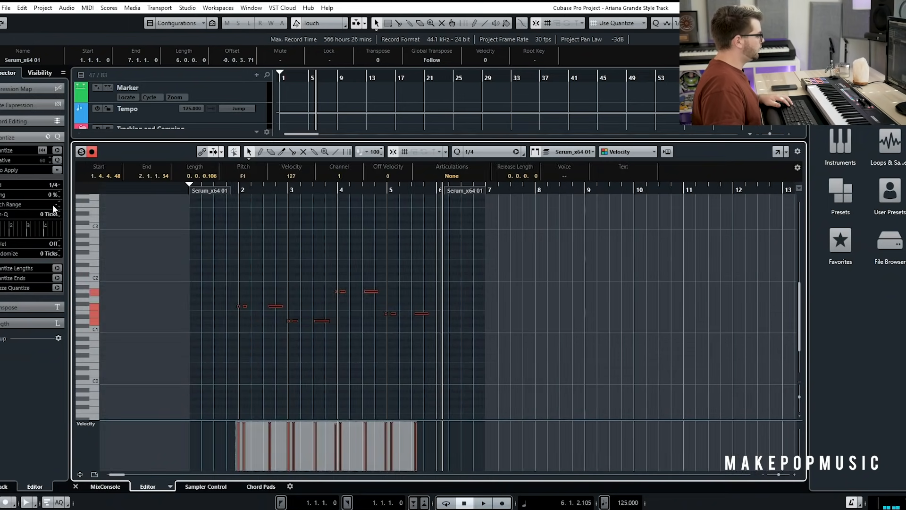
{"action": "left_click", "coordinate": [53, 184]}
{"action": "left_click", "coordinate": [59, 228]}
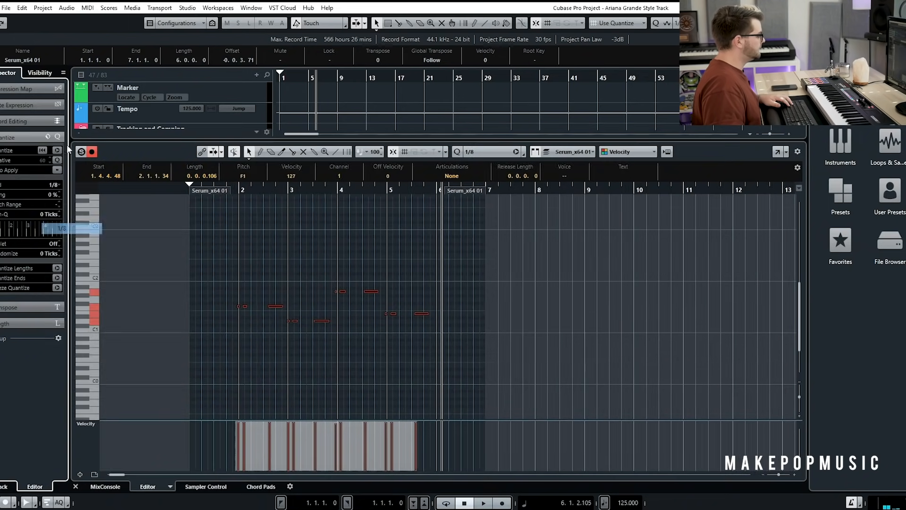
{"action": "left_click", "coordinate": [57, 150]}
{"action": "left_click", "coordinate": [274, 293]}
{"action": "left_click", "coordinate": [277, 307]}
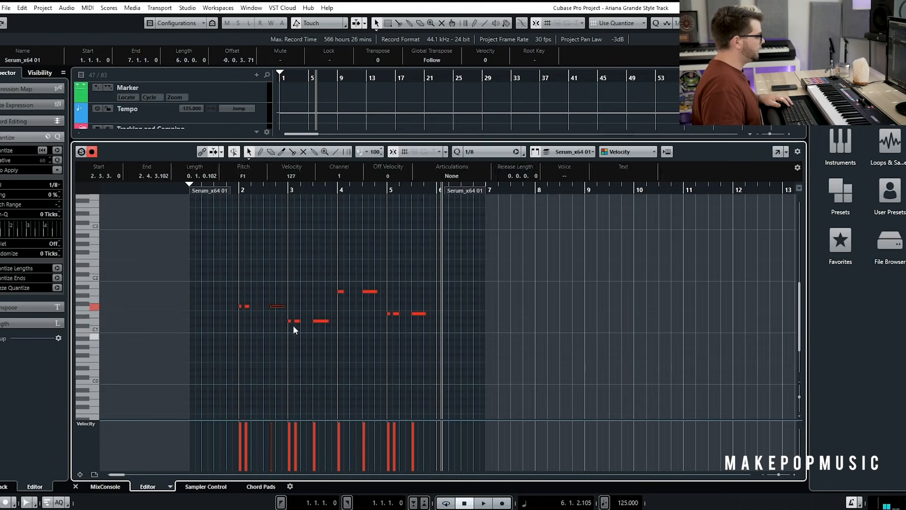
{"action": "key", "text": "Return"}
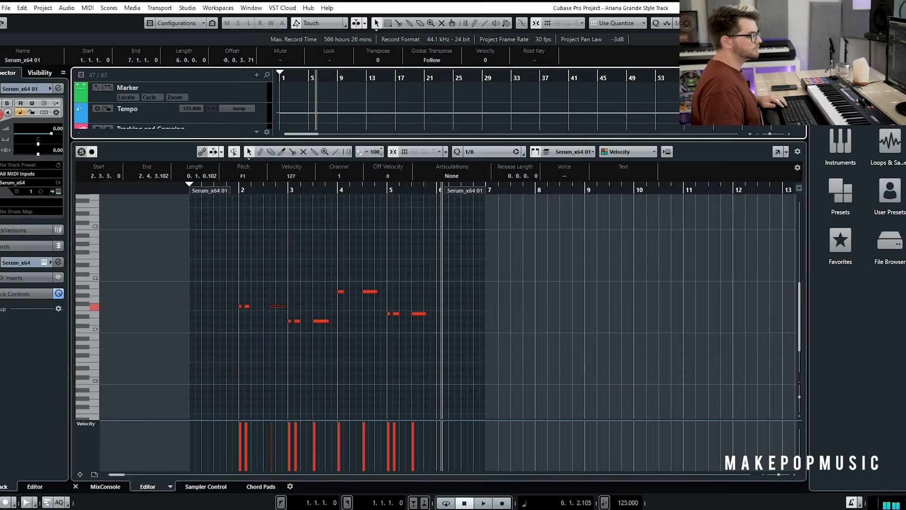
- Play briefly from bar 1, then rename the new Serum track as Bass Pluck and move it into the Bass folder
{"action": "left_click", "coordinate": [283, 75]}
{"action": "key", "text": "space"}
{"action": "left_click", "coordinate": [337, 273]}
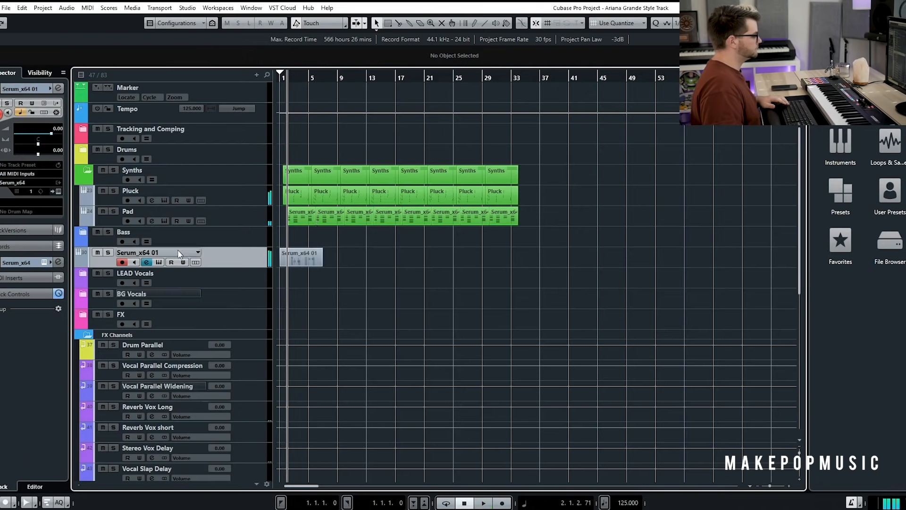
{"action": "left_click", "coordinate": [171, 262]}
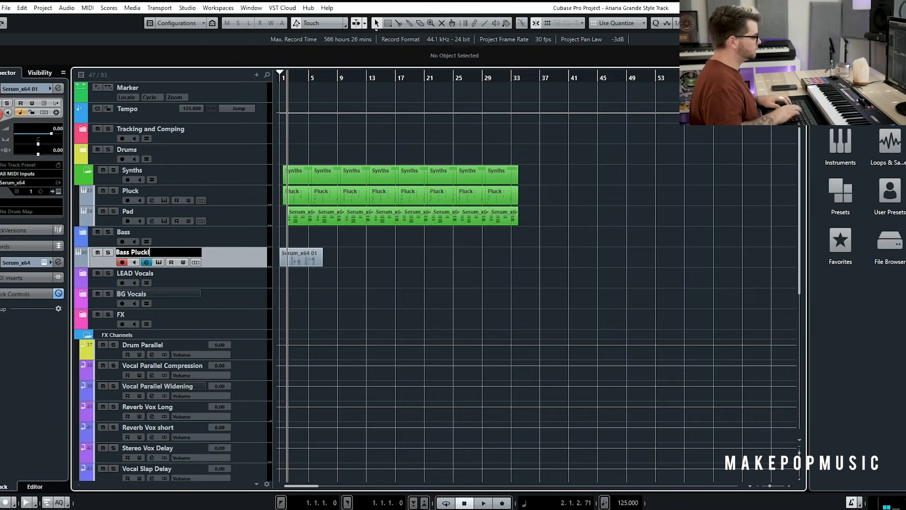
{"action": "left_click_drag", "start_coordinate": [168, 251], "coordinate": [126, 229]}
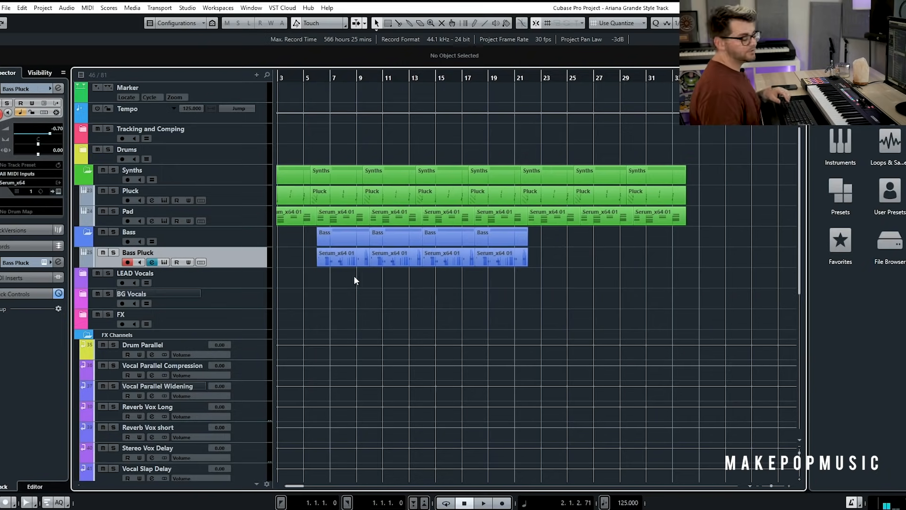
- Play the Pluck, Pad and Bass Pluck tracks together from bar 1 to about bar 12
{"action": "left_click_drag", "start_coordinate": [326, 79], "coordinate": [288, 120]}
{"action": "key", "text": "space"}
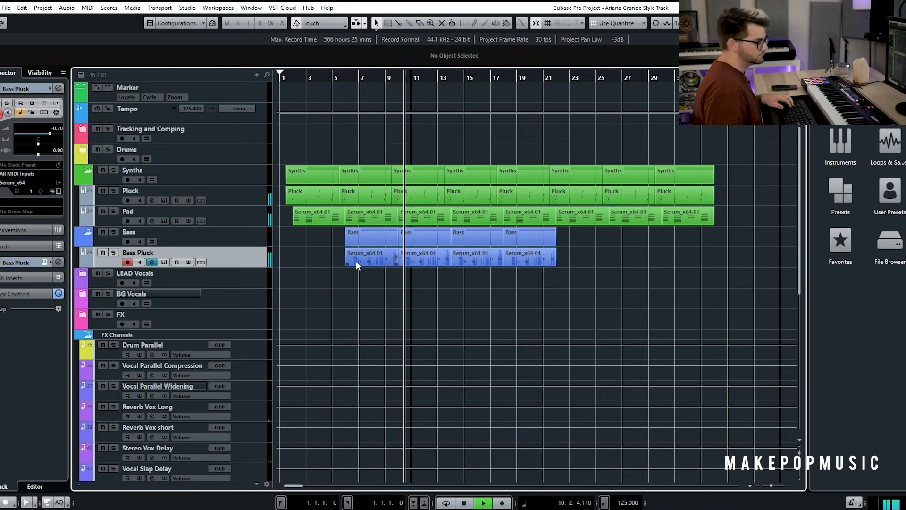
{"action": "key", "text": "space"}
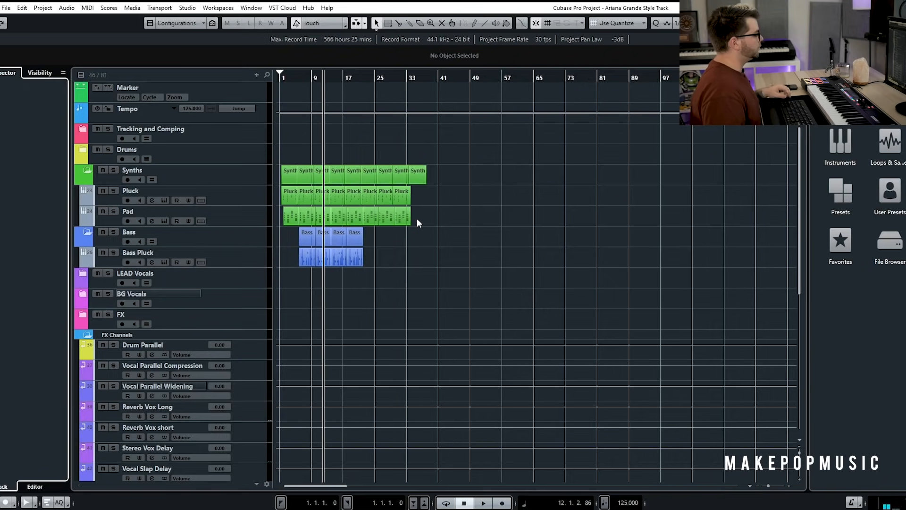
- Add a Serum_x64 instrument track below the Pluck track with its output routed to the Synth group
{"action": "right_click", "coordinate": [266, 195]}
{"action": "mouse_move", "coordinate": [306, 203]}
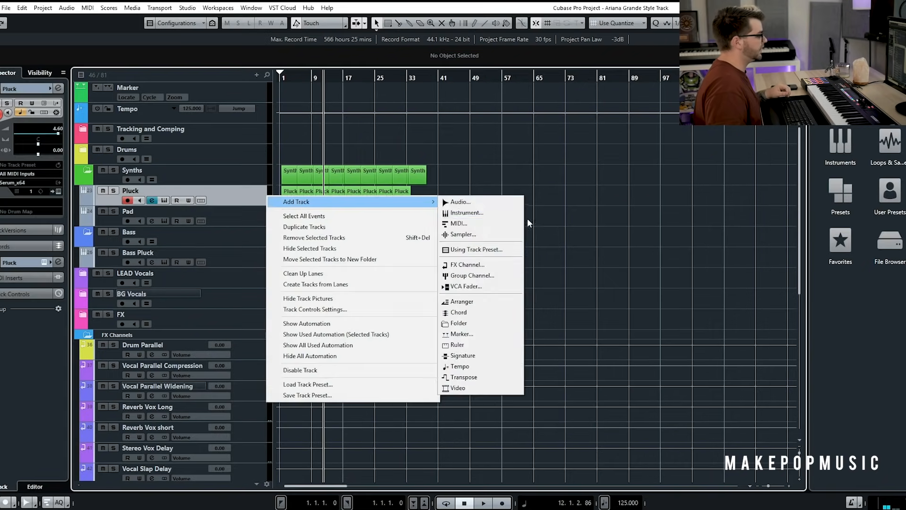
{"action": "left_click", "coordinate": [477, 219]}
{"action": "left_click", "coordinate": [403, 210]}
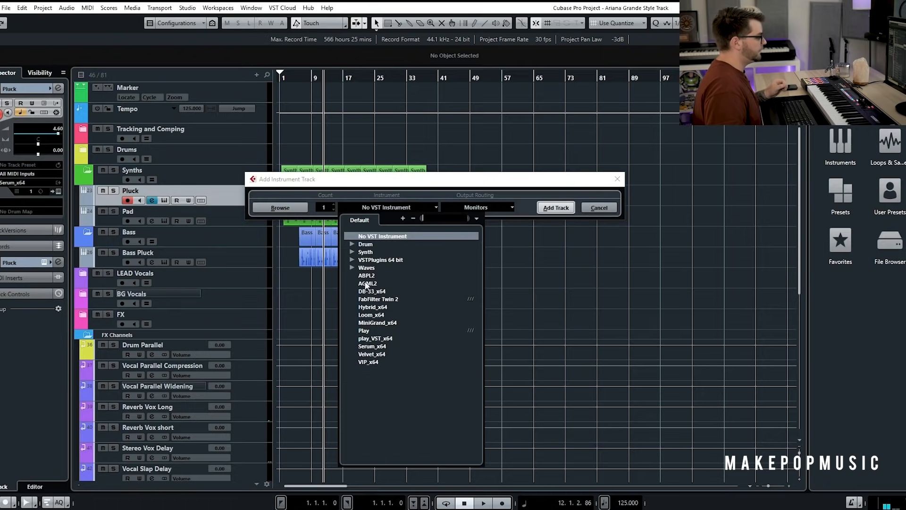
{"action": "left_click", "coordinate": [370, 346]}
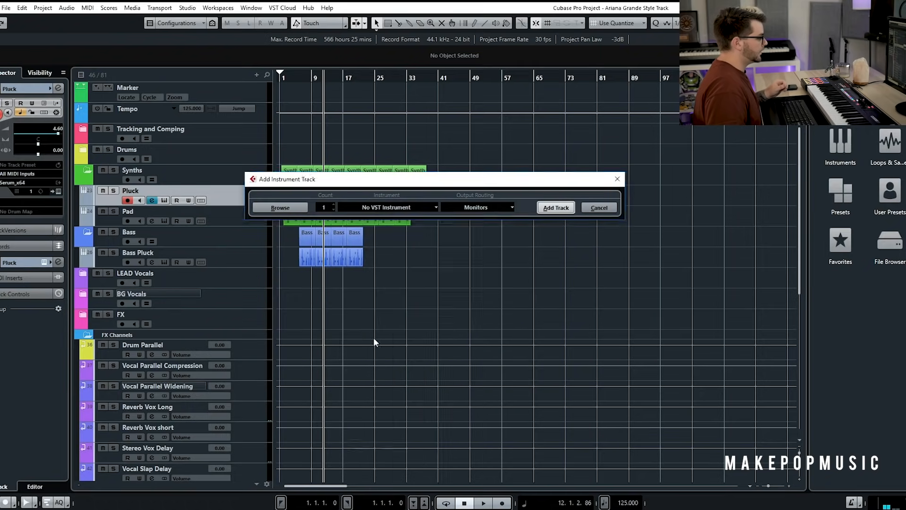
{"action": "left_click", "coordinate": [470, 210]}
{"action": "left_click", "coordinate": [479, 407]}
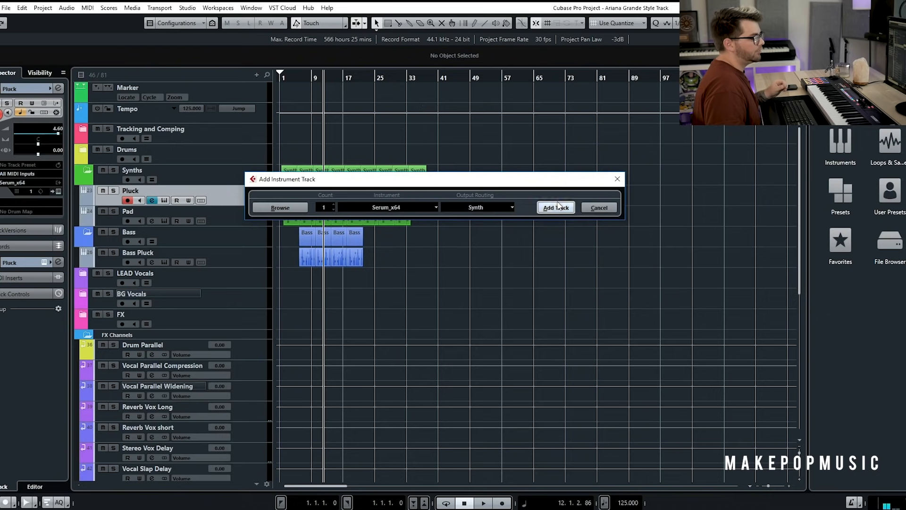
{"action": "left_click", "coordinate": [557, 207]}
- Load the Nightmare Pluck preset from the user FTMI - Free Serum Presets folder in the new Serum, then close its window
{"action": "left_click", "coordinate": [499, 112]}
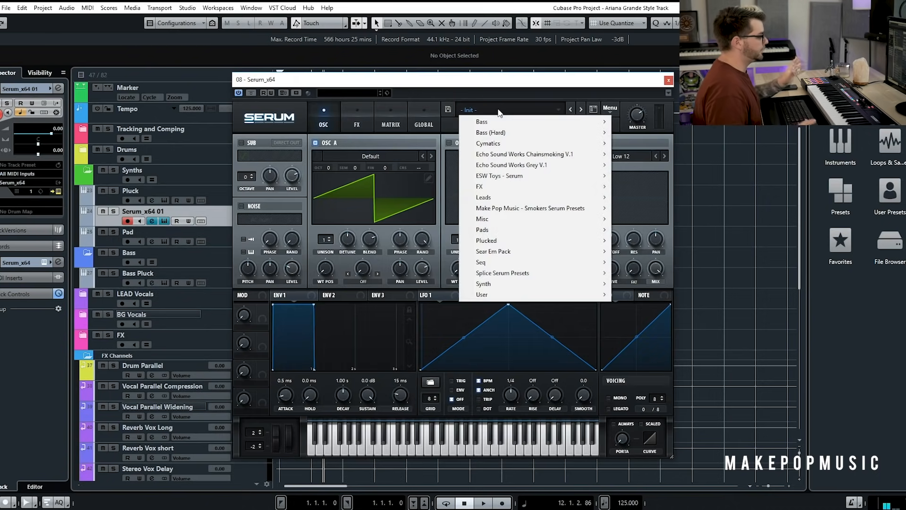
{"action": "mouse_move", "coordinate": [515, 297]}
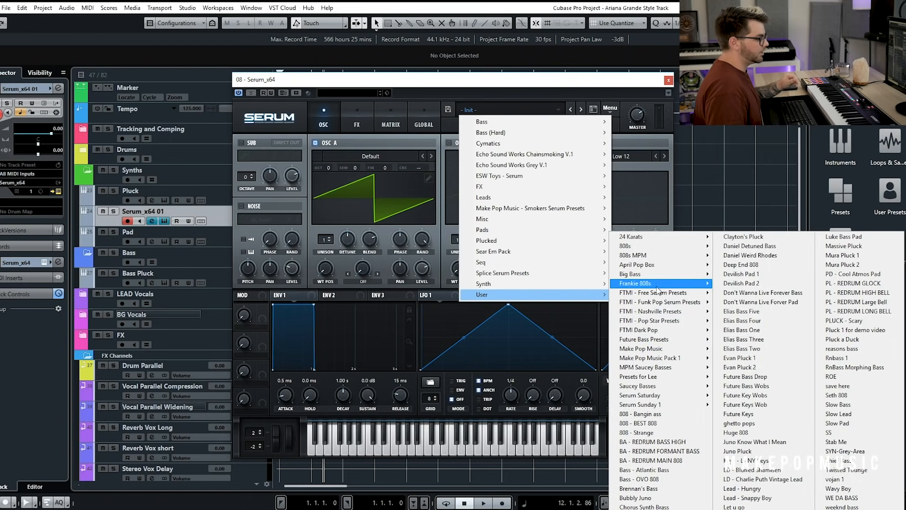
{"action": "mouse_move", "coordinate": [657, 296]}
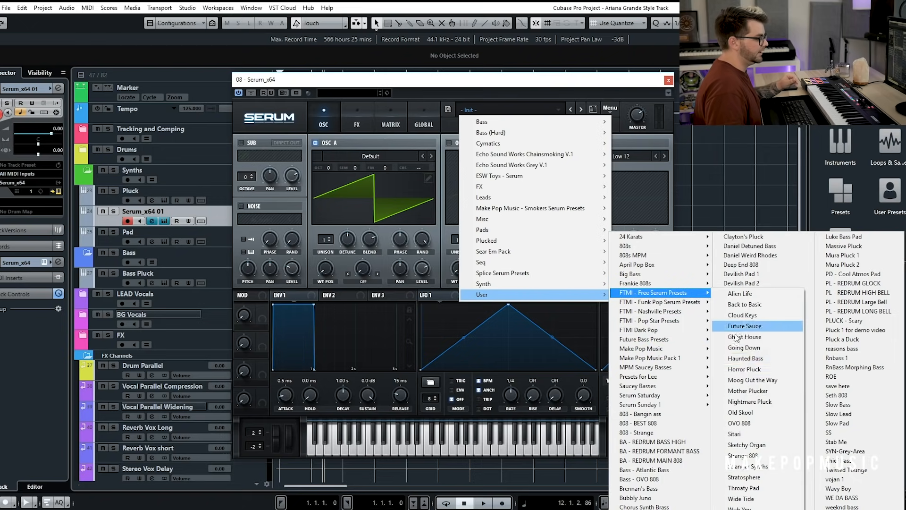
{"action": "left_click", "coordinate": [758, 405]}
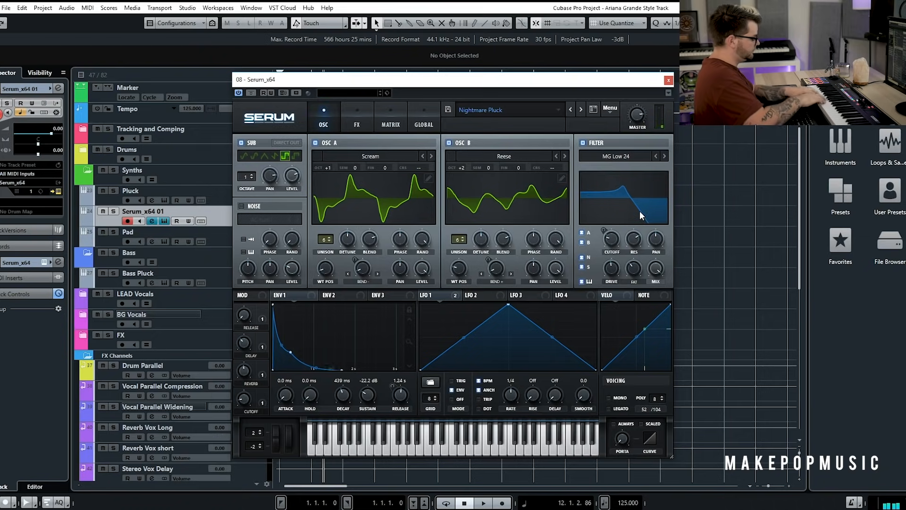
{"action": "left_click", "coordinate": [667, 82]}
- Copy all the Pluck parts onto the new Serum track in line with the originals and rename that track Chords
{"action": "left_click_drag", "start_coordinate": [292, 200], "coordinate": [291, 200]}
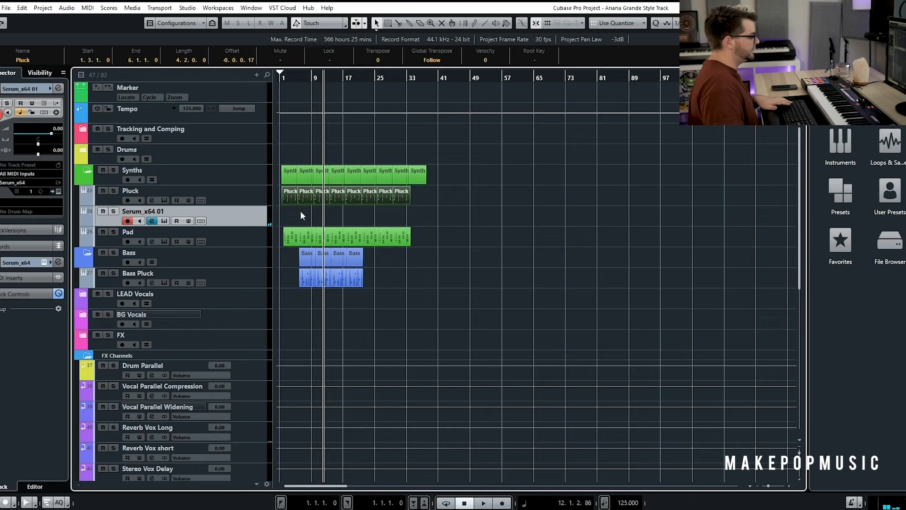
{"action": "key", "text": "ctrl+c"}
{"action": "key", "text": "ctrl+v"}
{"action": "scroll", "coordinate": [313, 212], "scroll_direction": "up", "scroll_amount": 2}
{"action": "left_click_drag", "start_coordinate": [341, 214], "coordinate": [294, 217]}
{"action": "double_click", "coordinate": [142, 211]}
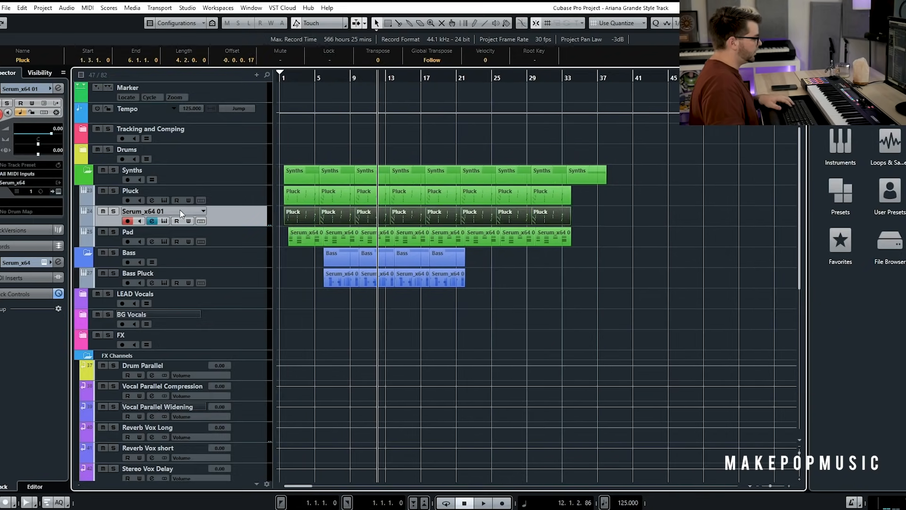
{"action": "type", "text": "Chords"}
{"action": "key", "text": "Return"}
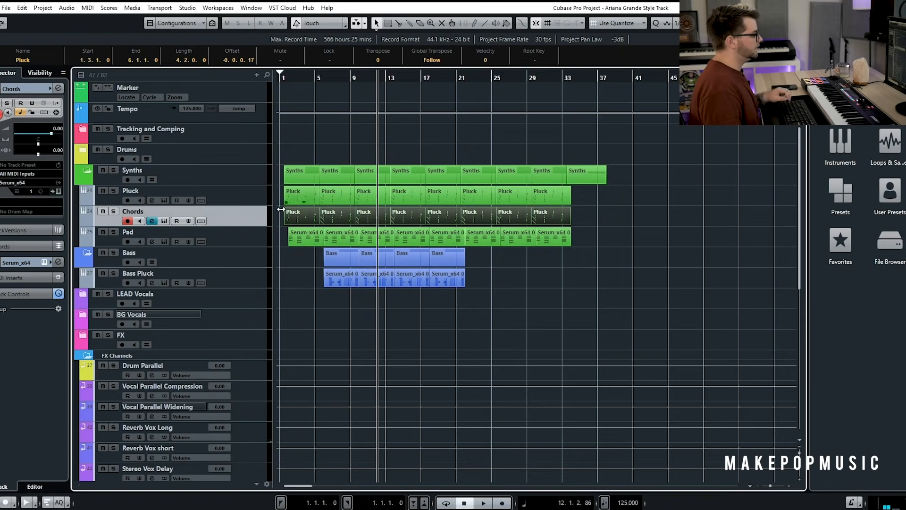
- Play the layers from bar 1, then transpose all notes in the Chords parts down one octave
{"action": "left_click", "coordinate": [285, 79]}
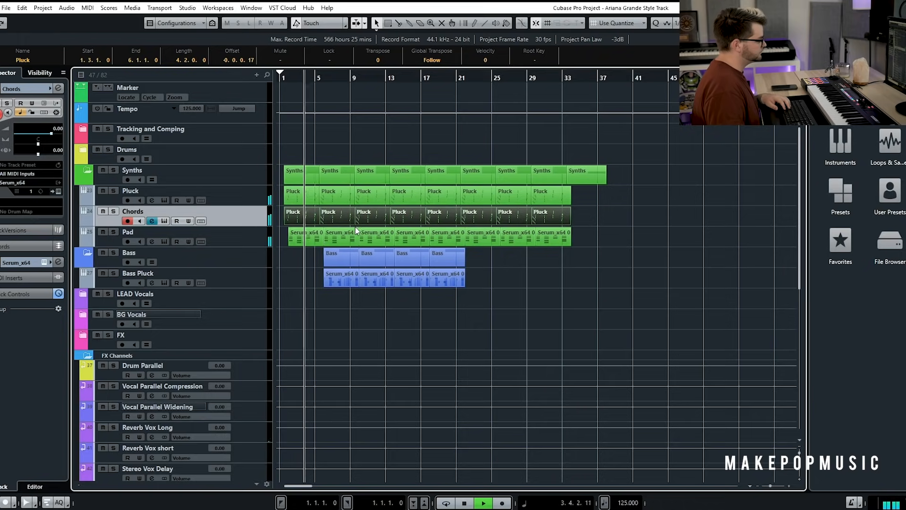
{"action": "key", "text": "space"}
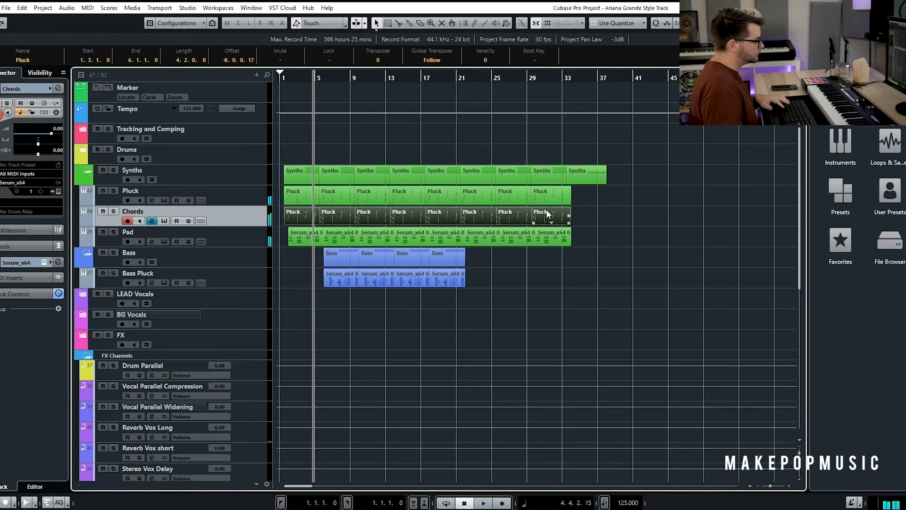
{"action": "double_click", "coordinate": [301, 211]}
{"action": "key", "text": "g"}
{"action": "key", "text": "g"}
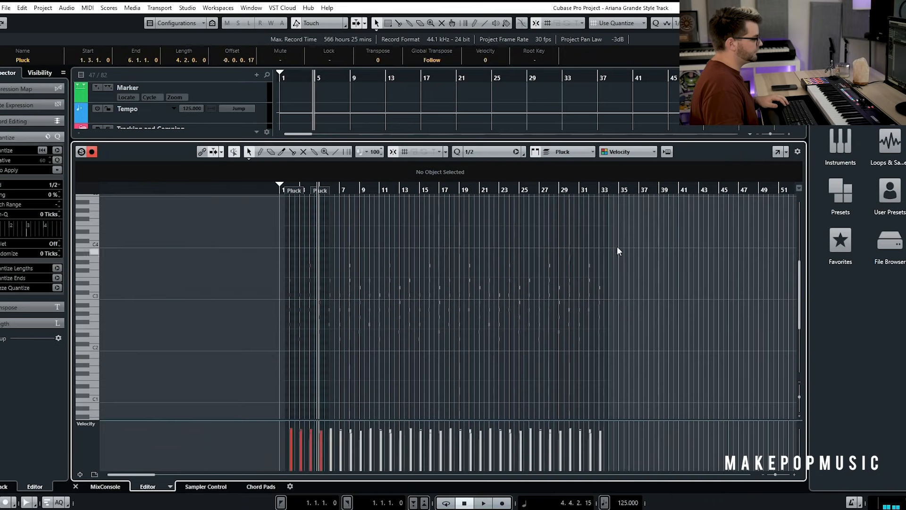
{"action": "left_click_drag", "start_coordinate": [628, 249], "coordinate": [233, 347]}
{"action": "key", "text": "shift+Down"}
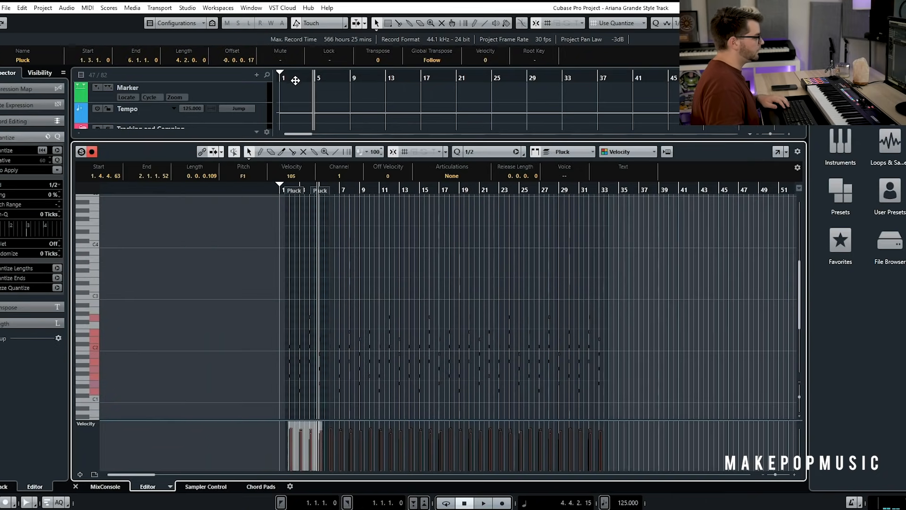
{"action": "key", "text": "space"}
{"action": "key", "text": "ctrl+alt+e"}
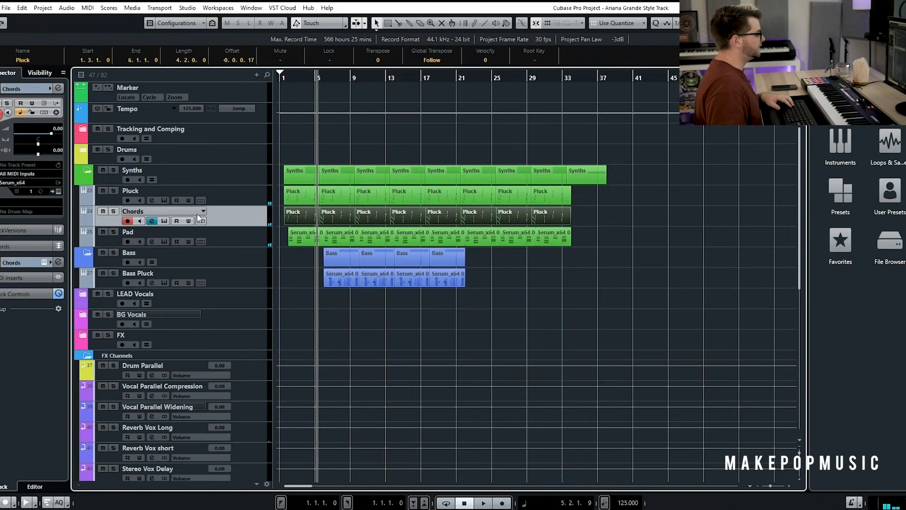
{"action": "left_click", "coordinate": [226, 202]}
{"action": "left_click", "coordinate": [235, 220]}
{"action": "left_click", "coordinate": [243, 241]}
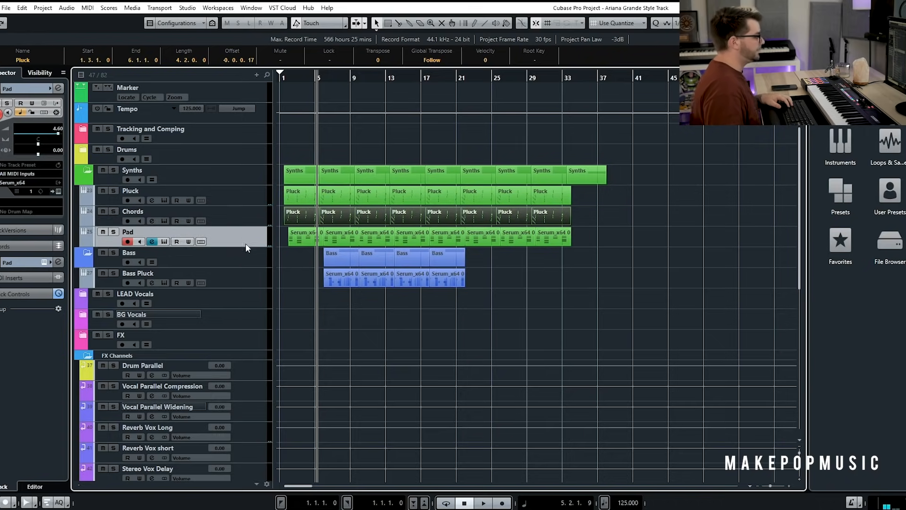
{"action": "left_click", "coordinate": [261, 279]}
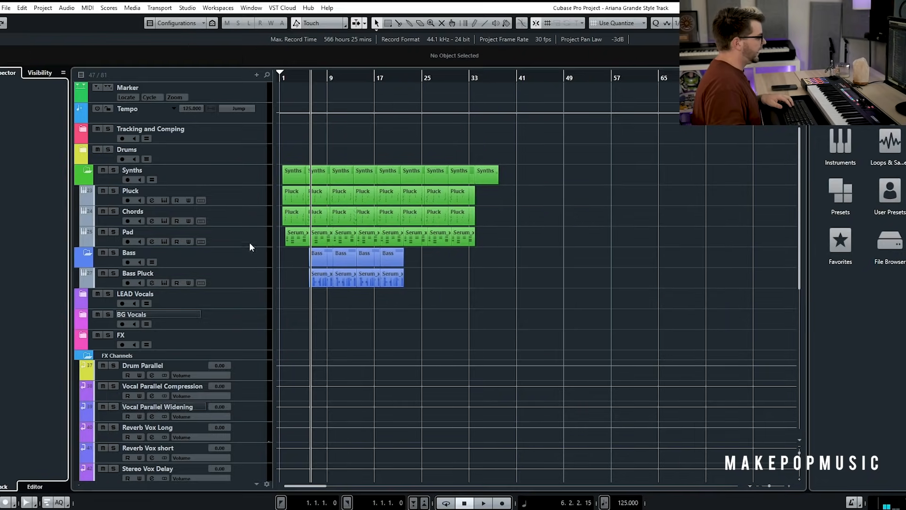
- Add a Serum_x64 instrument track below the Pad track with its output routed to the Synth group
{"action": "right_click", "coordinate": [249, 242]}
{"action": "mouse_move", "coordinate": [302, 245]}
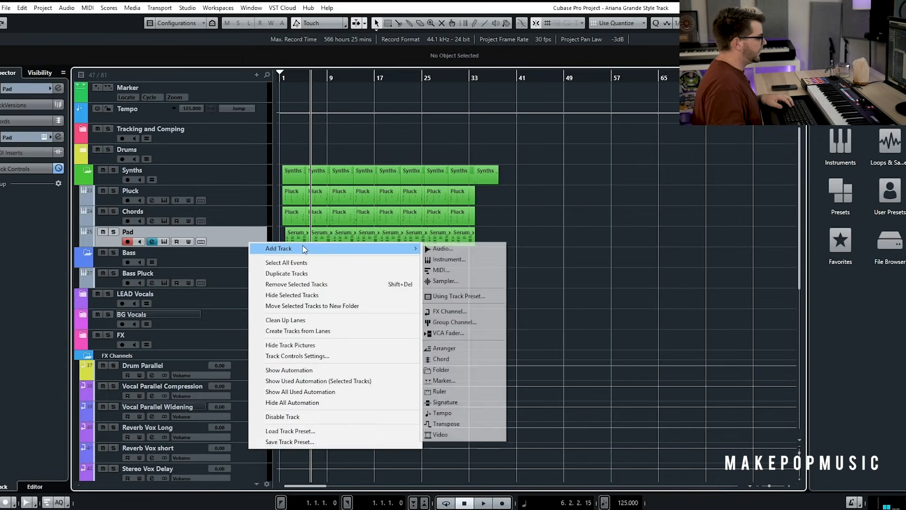
{"action": "left_click", "coordinate": [441, 257]}
{"action": "left_click", "coordinate": [392, 210]}
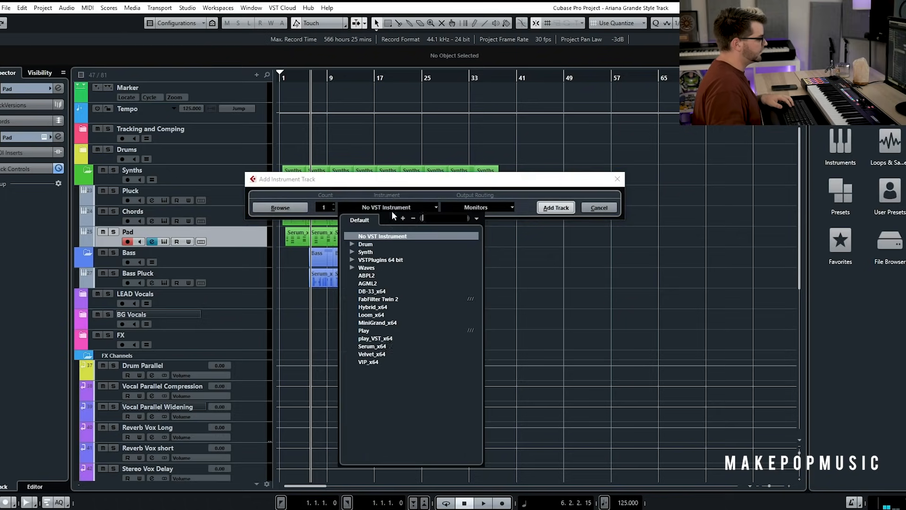
{"action": "left_click", "coordinate": [380, 346]}
{"action": "left_click", "coordinate": [486, 208]}
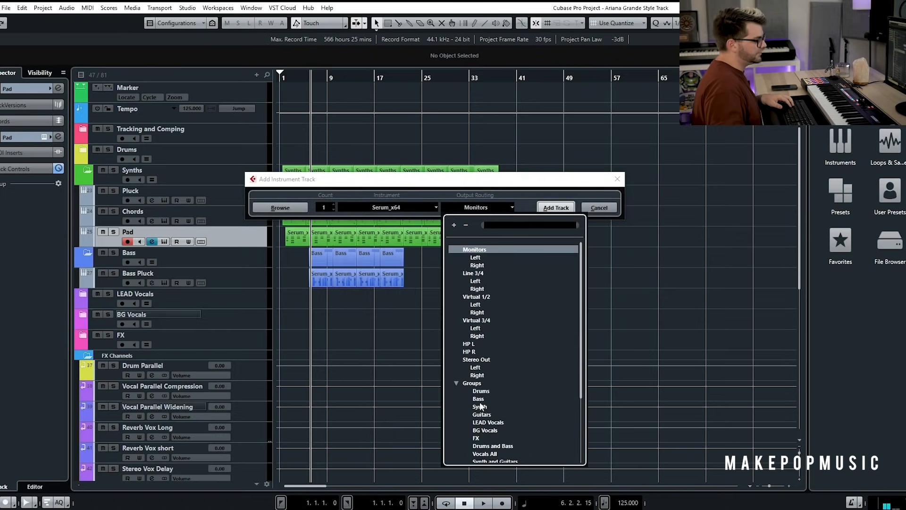
{"action": "left_click", "coordinate": [480, 407]}
{"action": "left_click", "coordinate": [557, 208]}
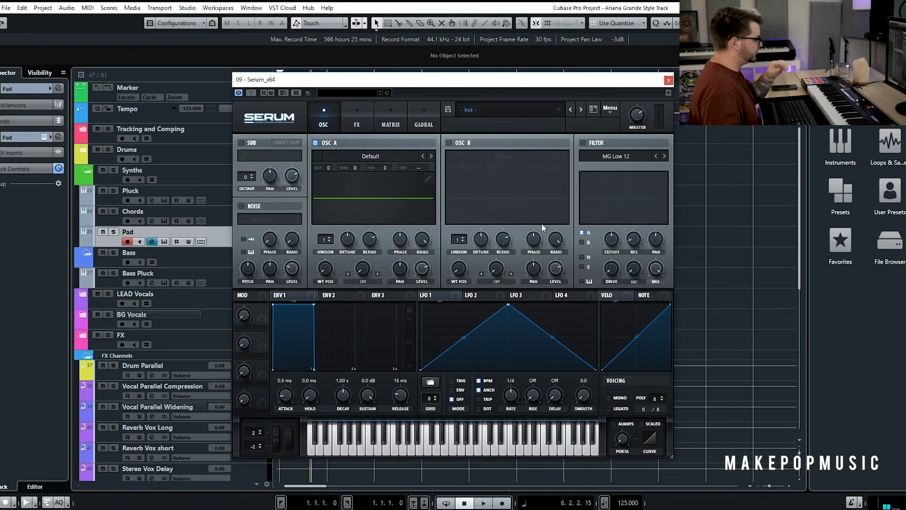
- Load Nightmare Pluck from the user FTMI - Free Serum Presets folder into the Serum below Pad and close its window
{"action": "left_click", "coordinate": [562, 108]}
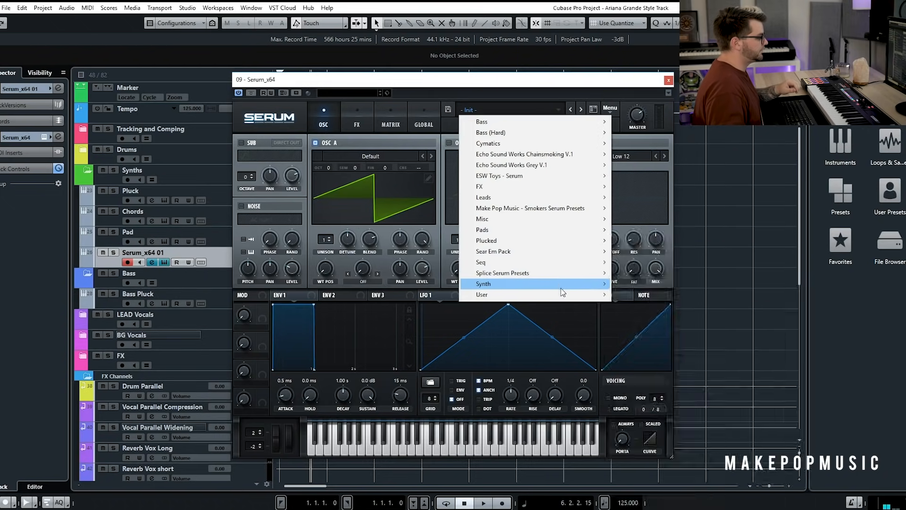
{"action": "mouse_move", "coordinate": [565, 295]}
{"action": "mouse_move", "coordinate": [657, 321]}
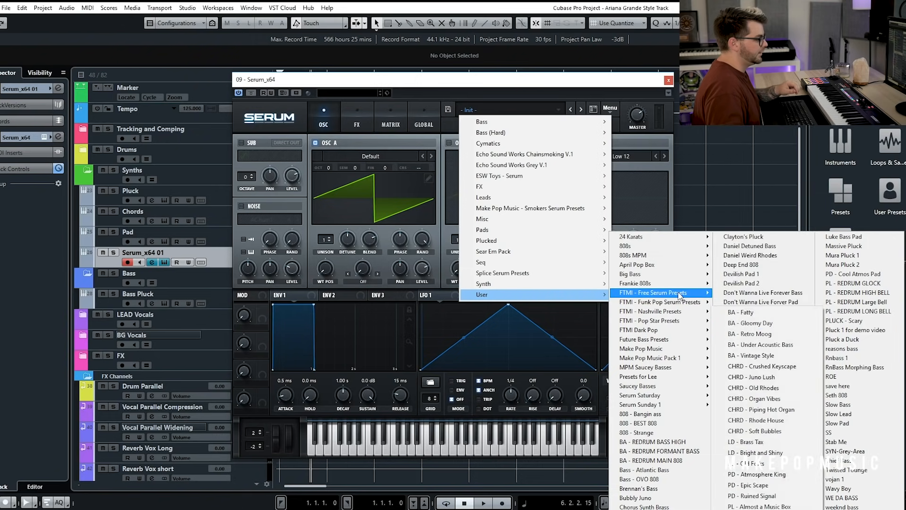
{"action": "mouse_move", "coordinate": [680, 295]}
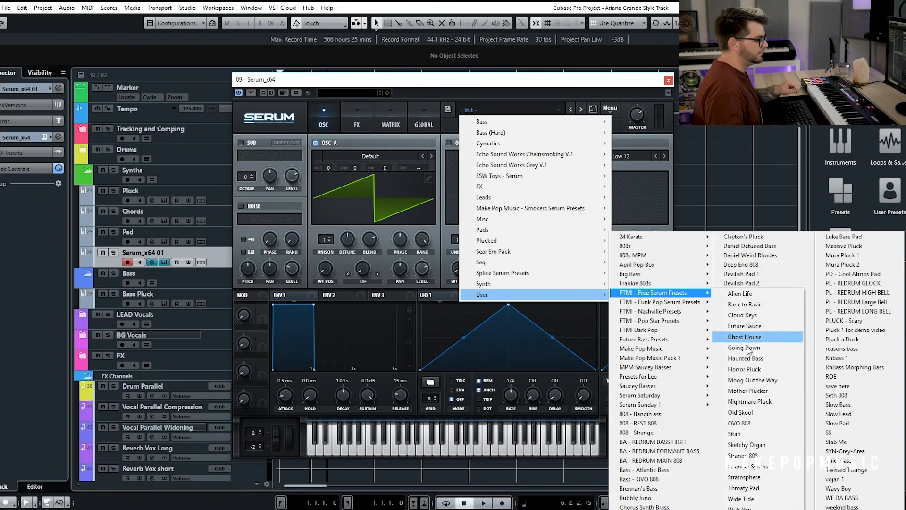
{"action": "left_click", "coordinate": [752, 401]}
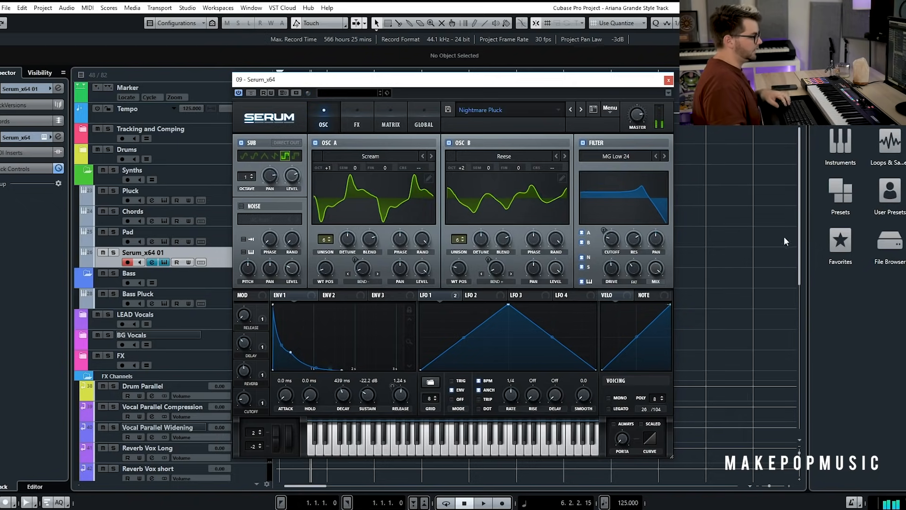
{"action": "left_click", "coordinate": [669, 80]}
- Play the arrangement repeatedly from bar 1 while rehearsing a melody on the new Serum pluck track
{"action": "key", "text": "space"}
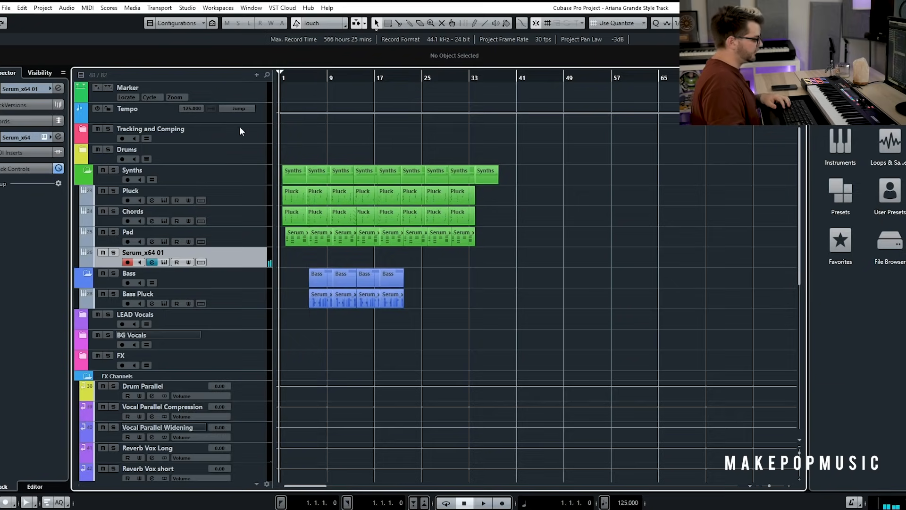
{"action": "key", "text": "space"}
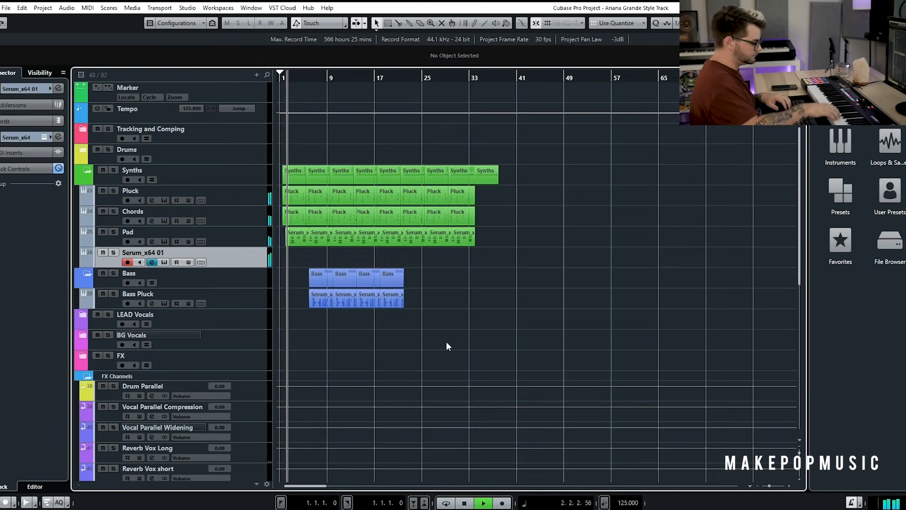
{"action": "key", "text": "space"}
{"action": "key", "text": "space"}
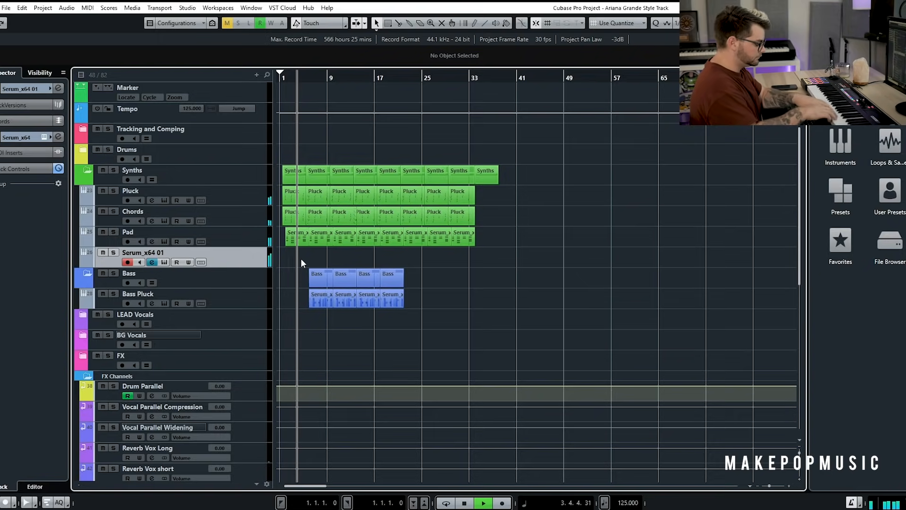
{"action": "key", "text": "space"}
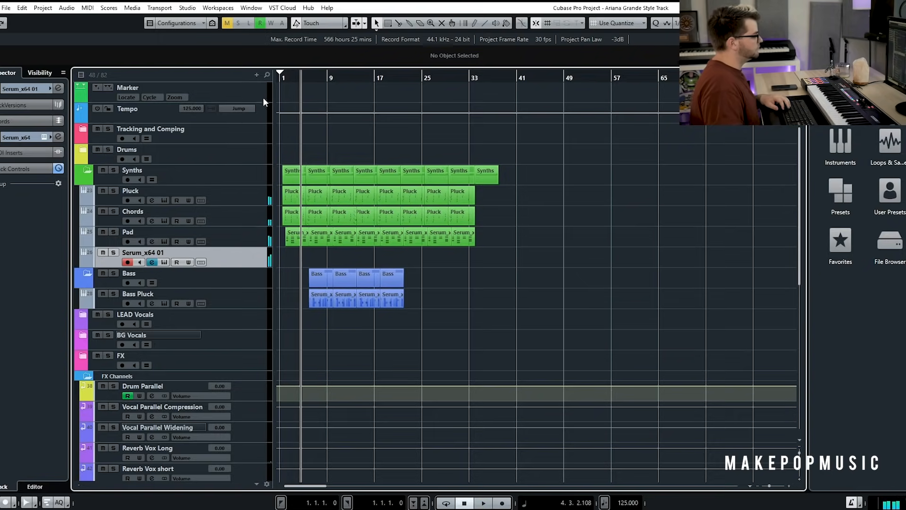
{"action": "left_click", "coordinate": [289, 76]}
{"action": "key", "text": "space"}
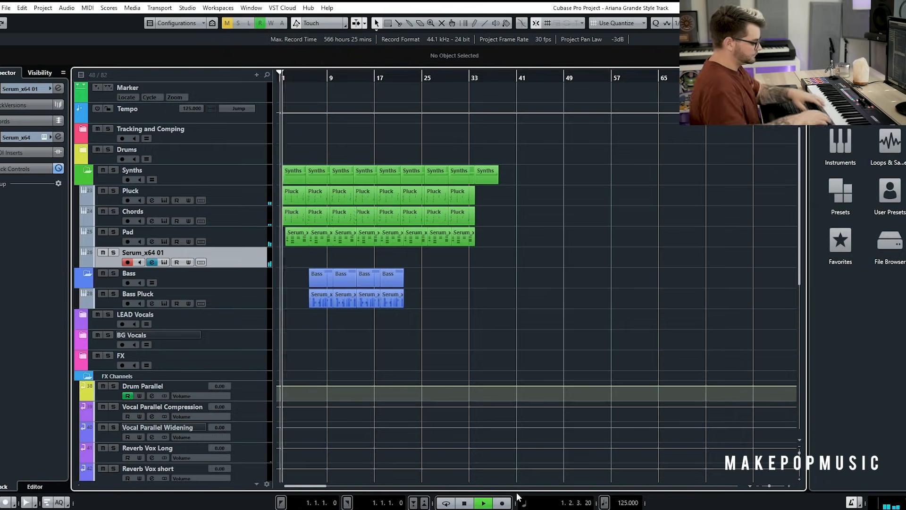
{"action": "key", "text": "space"}
- Record a pluck melody on the new Serum track from bar 1 to about the end of bar 5
{"action": "key", "text": "Home"}
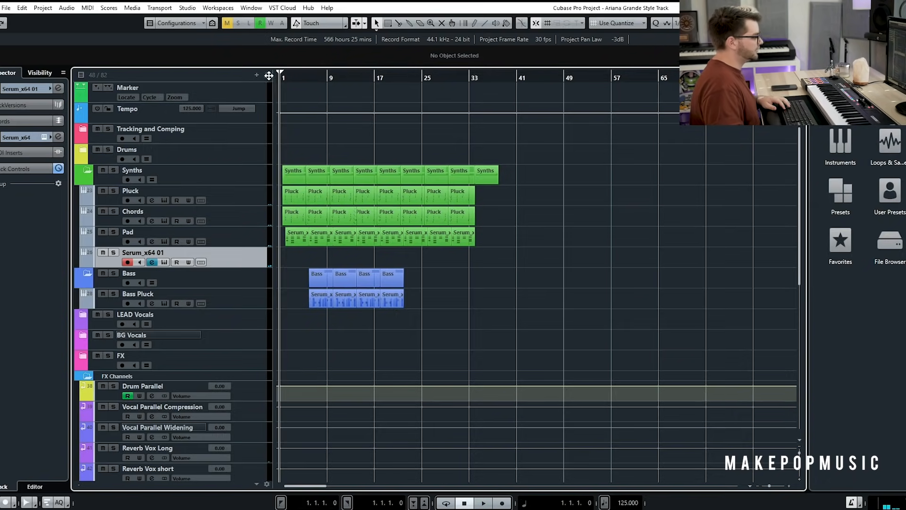
{"action": "left_click", "coordinate": [502, 503]}
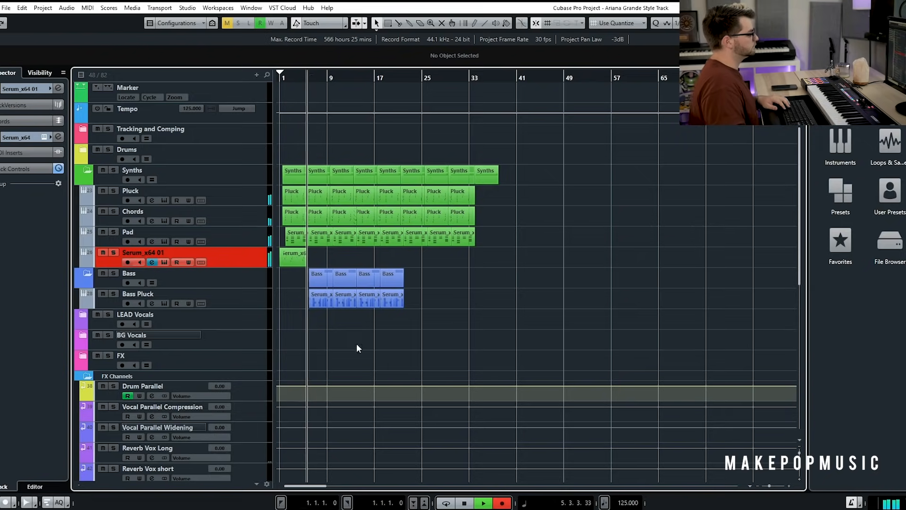
{"action": "key", "text": "space"}
- Open the recorded Serum pluck part for note editing and choose a different quantize preset for its notes
{"action": "double_click", "coordinate": [305, 261]}
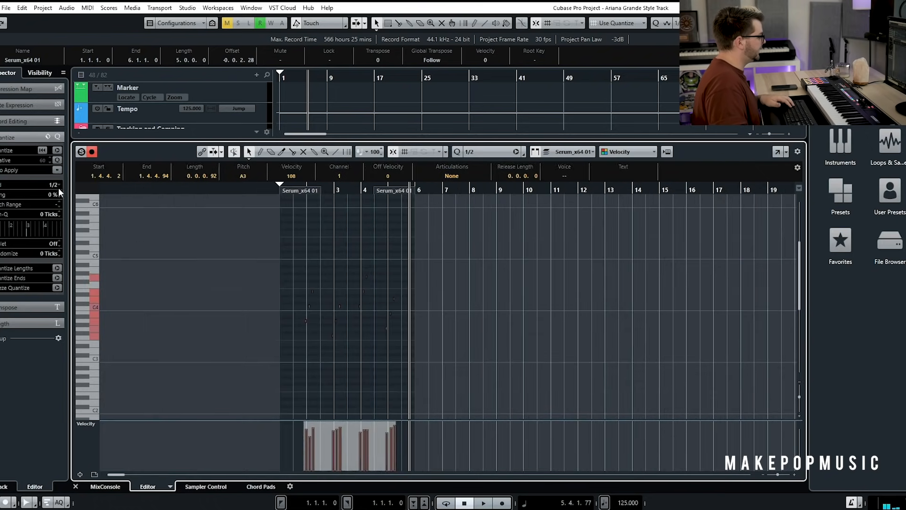
{"action": "left_click", "coordinate": [54, 186]}
{"action": "left_click", "coordinate": [55, 226]}
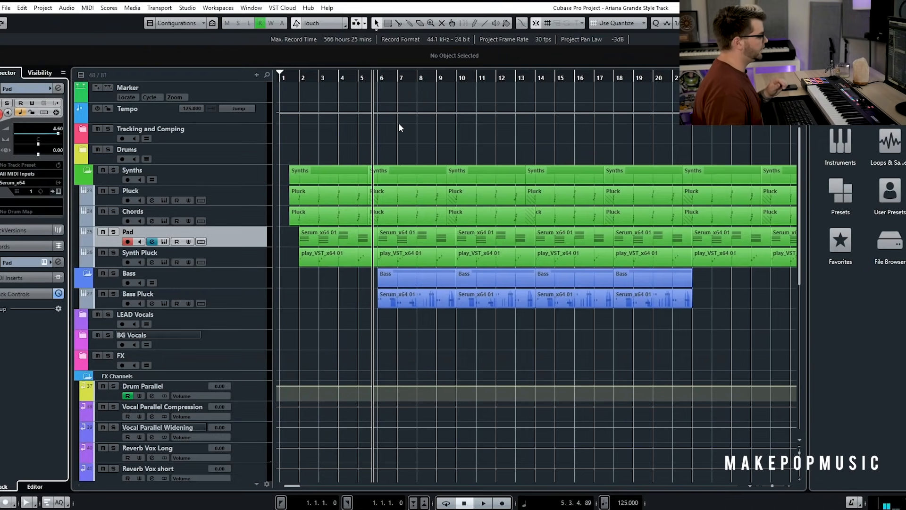
- Play the layers from bar 1 and audition the Snap - Crew sample in the Snap track's Groove Agent kit
{"action": "left_click", "coordinate": [293, 81]}
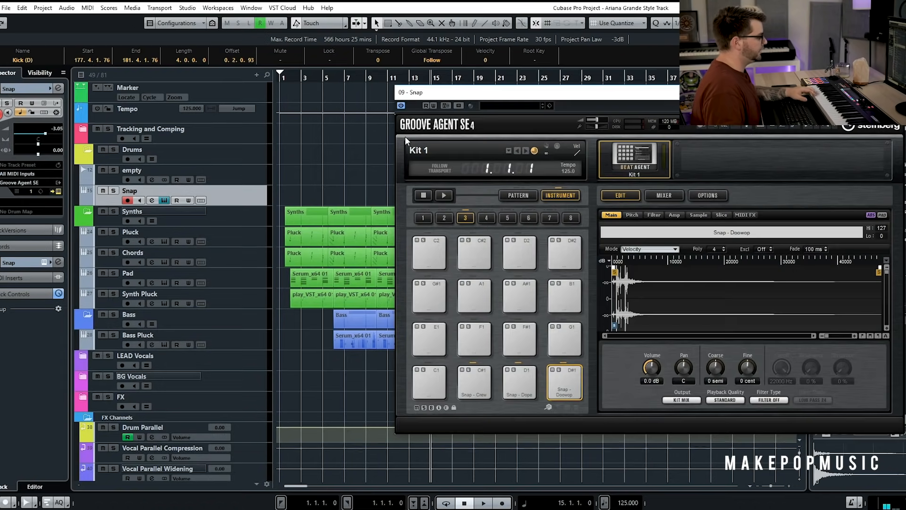
{"action": "left_click", "coordinate": [490, 392]}
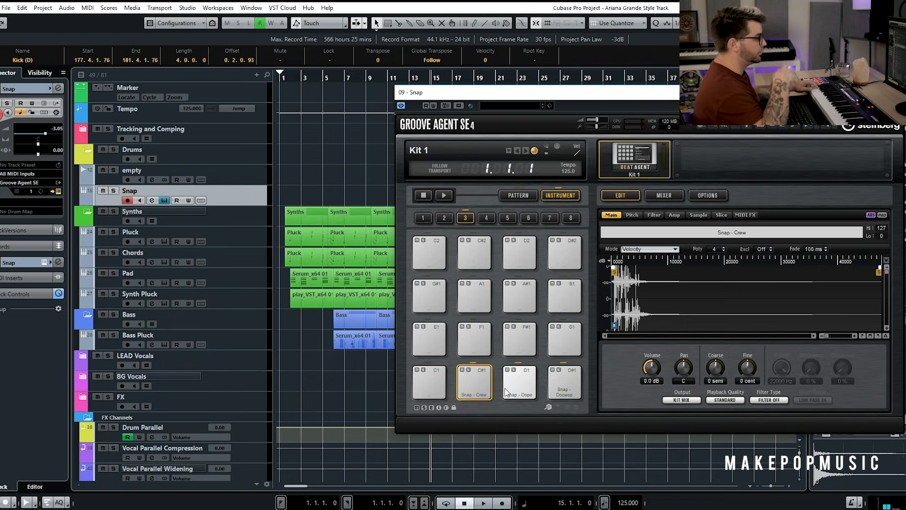
{"action": "left_click_drag", "start_coordinate": [291, 76], "coordinate": [280, 76]}
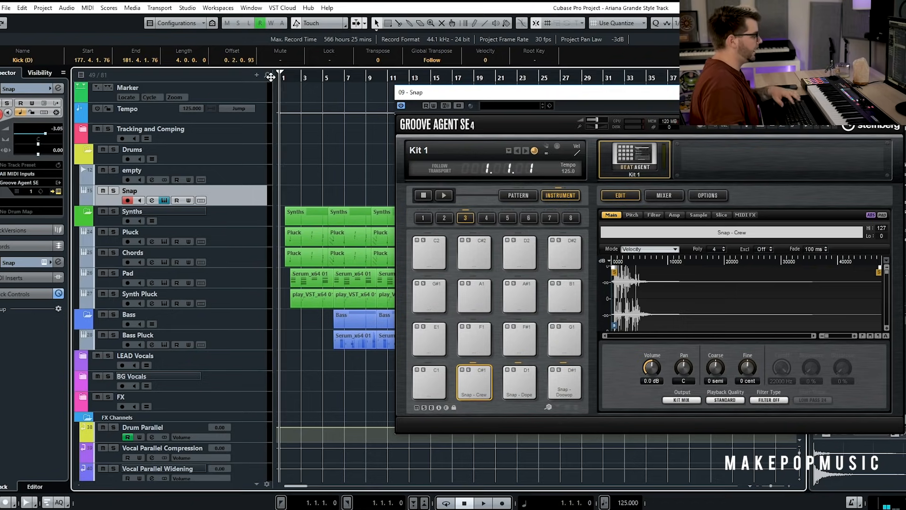
{"action": "key", "text": "space"}
{"action": "key", "text": "space"}
- Record snap hits on the Snap track from bar 5 to about the end of bar 9, then close Groove Agent
{"action": "left_click", "coordinate": [329, 81]}
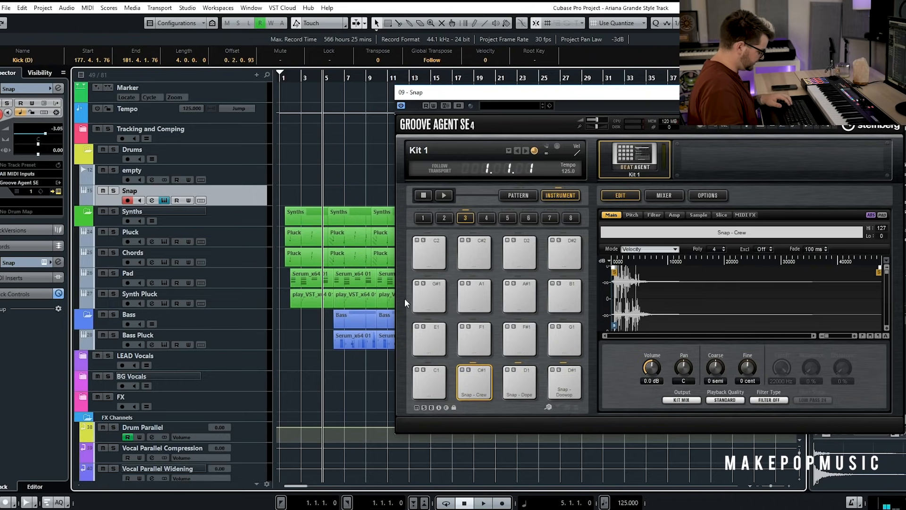
{"action": "left_click", "coordinate": [502, 503]}
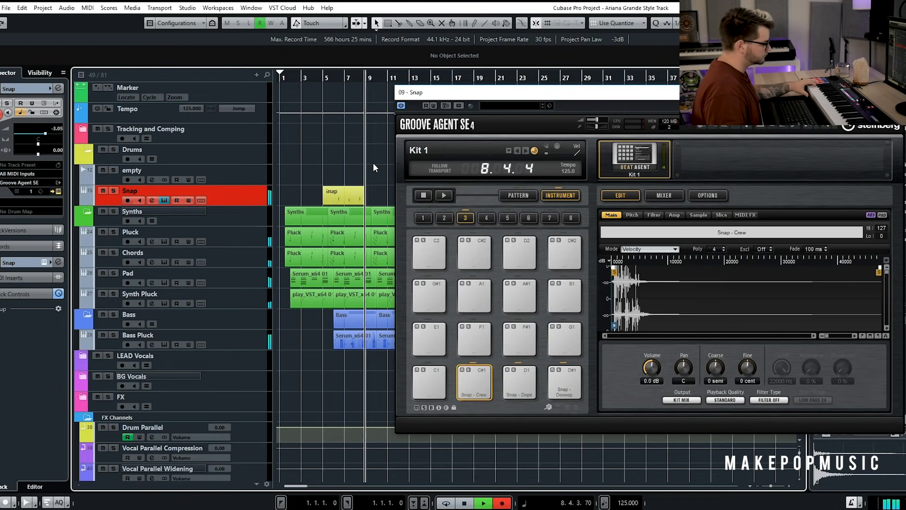
{"action": "key", "text": "space"}
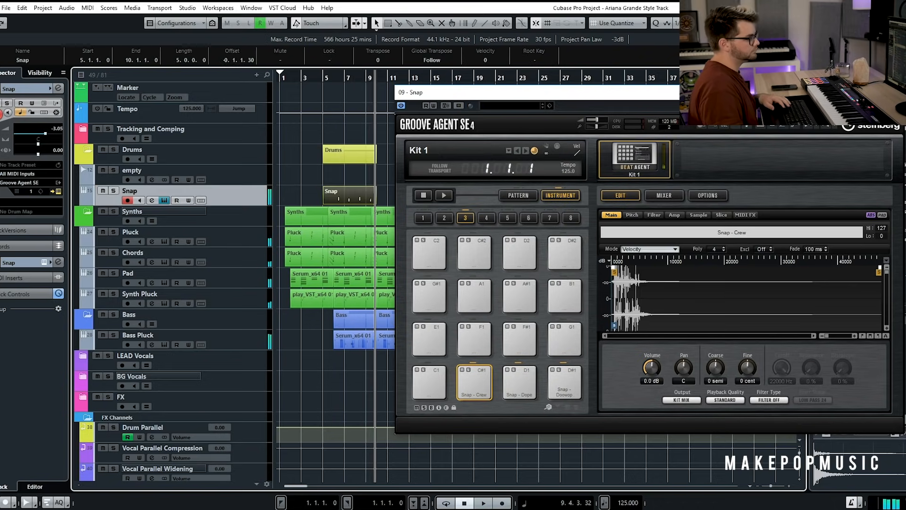
{"action": "key", "text": "Escape"}
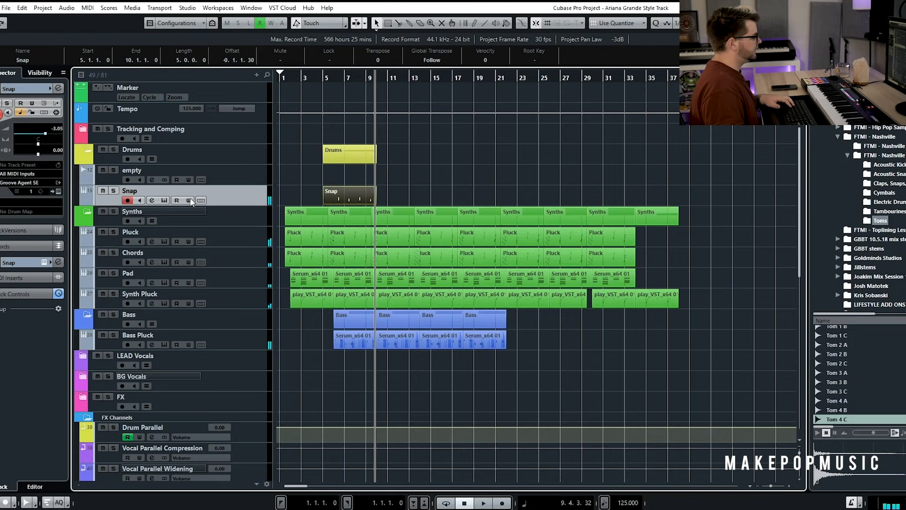
- Quantize all notes of the recorded Snap part to 1/4 and close the note editor
{"action": "double_click", "coordinate": [345, 191]}
{"action": "key", "text": "ctrl+a"}
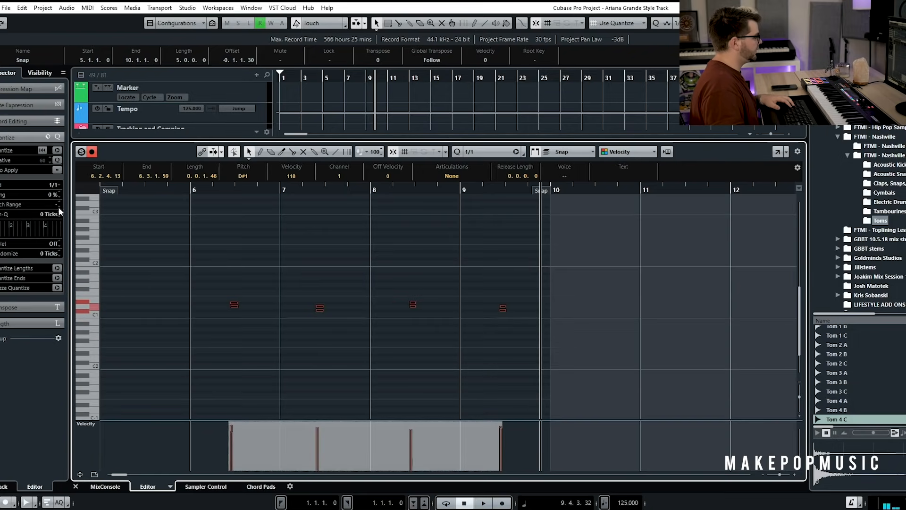
{"action": "left_click", "coordinate": [55, 184]}
{"action": "left_click", "coordinate": [61, 217]}
{"action": "key", "text": "q"}
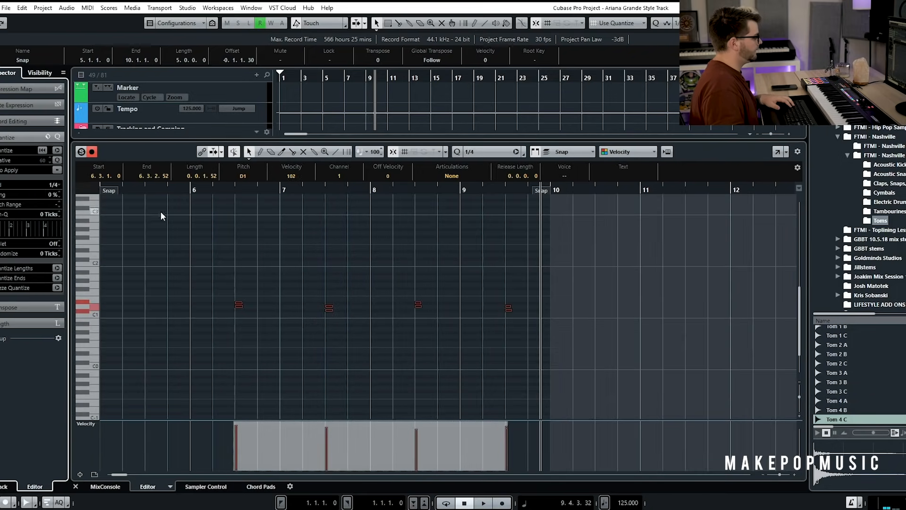
{"action": "left_click", "coordinate": [160, 211]}
{"action": "key", "text": "Return"}
{"action": "left_click", "coordinate": [721, 211]}
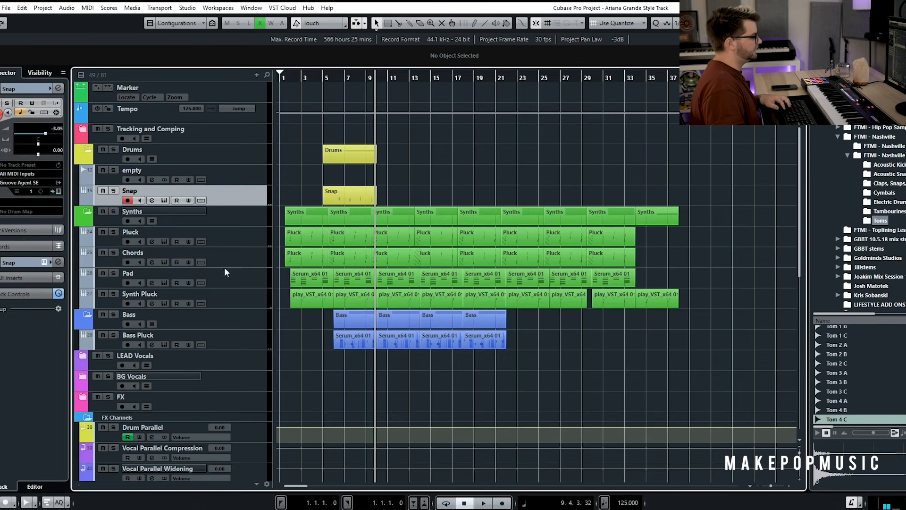
- Insert the VerbSuite Classics reverb on the Snap channel with the FG-480 A Plate setting, and close its windows
{"action": "left_click", "coordinate": [151, 200]}
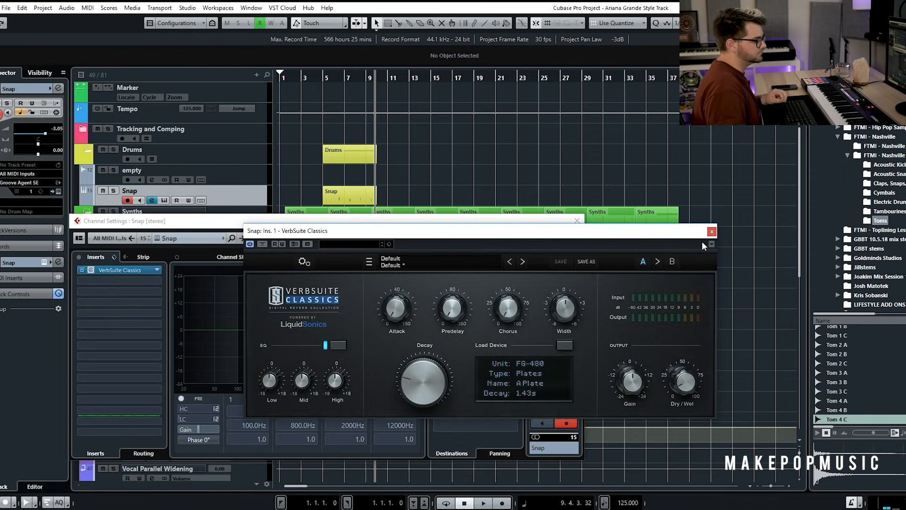
{"action": "left_click", "coordinate": [711, 231]}
{"action": "left_click", "coordinate": [577, 220]}
- Play the arrangement from bar 5 to hear the snaps against the synths and bass
{"action": "left_click", "coordinate": [324, 83]}
{"action": "key", "text": "space"}
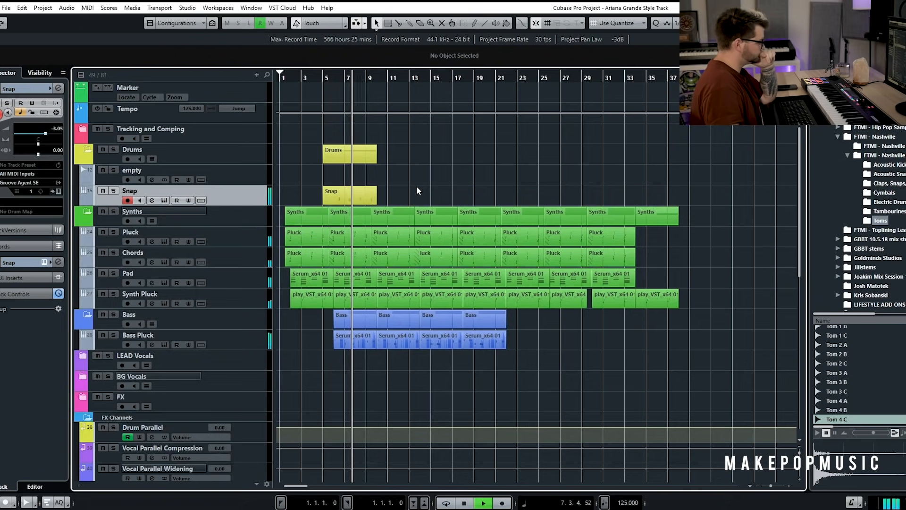
{"action": "key", "text": "space"}
{"action": "key", "text": "g"}
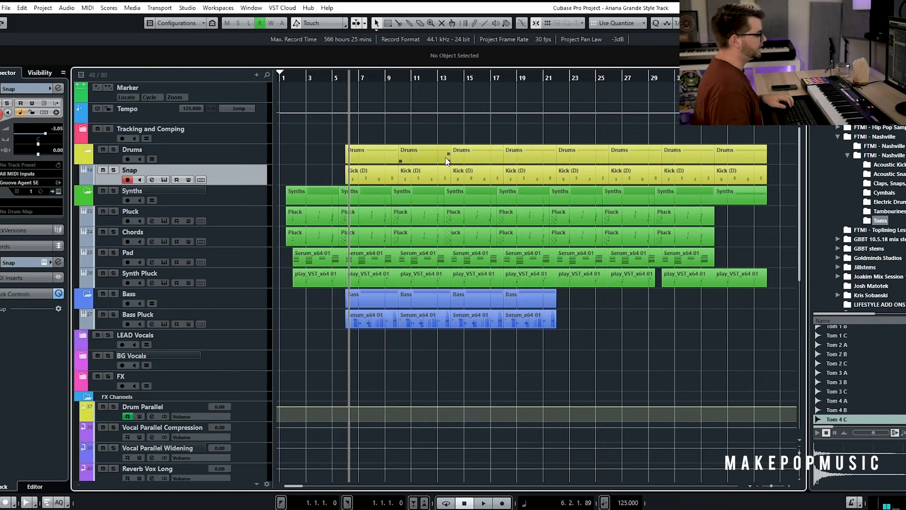
{"action": "key", "text": "space"}
- Add an instrument track for the kick inside the Drums folder, above the Snap track
{"action": "right_click", "coordinate": [255, 174]}
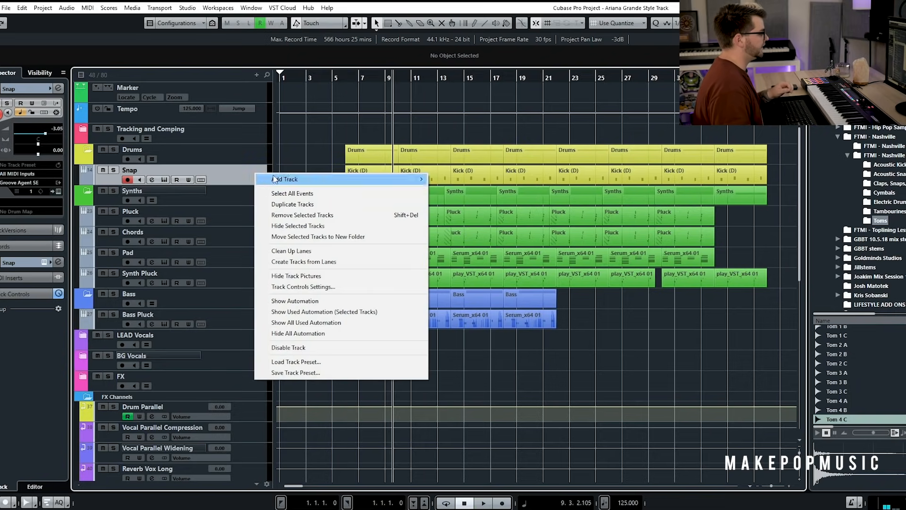
{"action": "mouse_move", "coordinate": [369, 185]}
{"action": "left_click", "coordinate": [455, 190]}
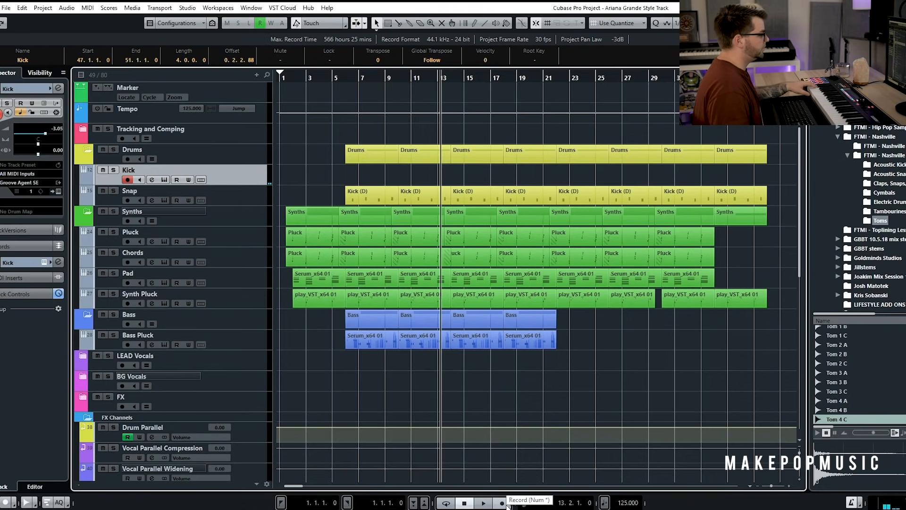
- Record a kick pattern from bar 13 to about the end of bar 17, and select its notes in the note editor
{"action": "left_click", "coordinate": [503, 503]}
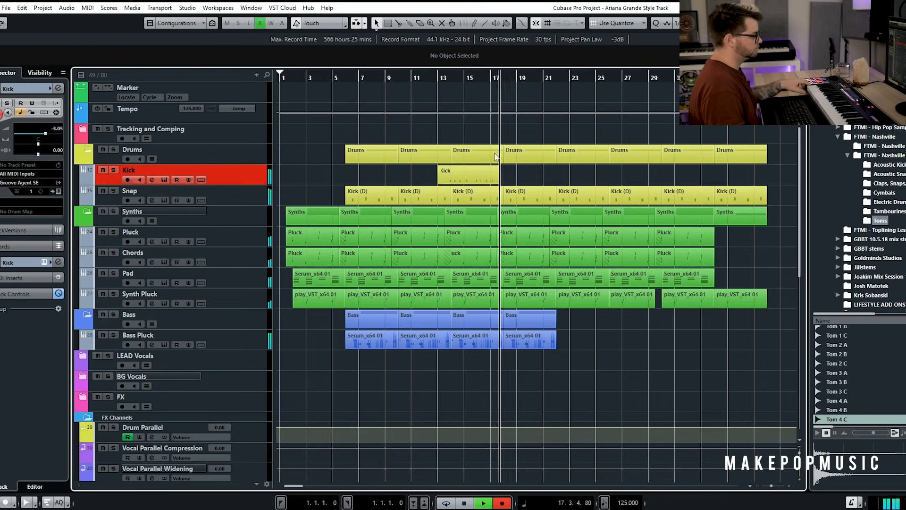
{"action": "key", "text": "space"}
{"action": "double_click", "coordinate": [489, 181]}
{"action": "left_click_drag", "start_coordinate": [486, 284], "coordinate": [128, 362]}
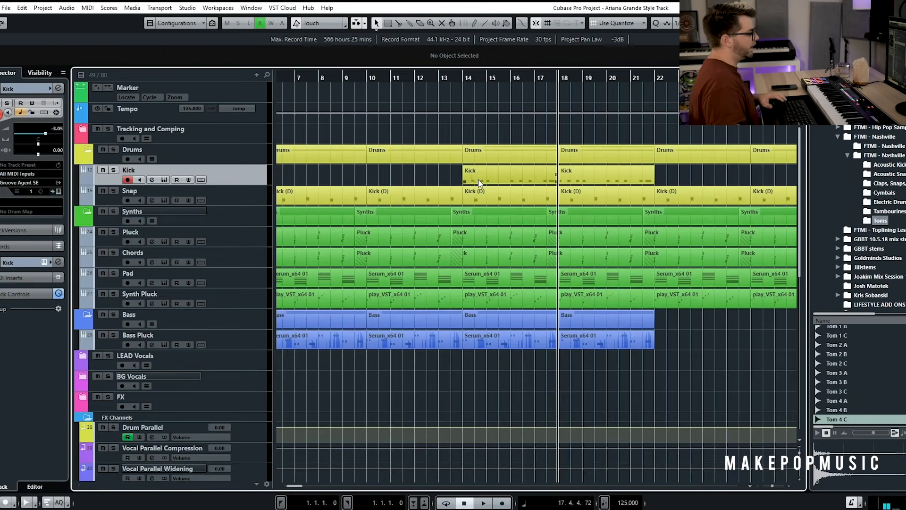
- Play the arrangement from near the start, from bar 14 with the kick and from around bar 34, and return to bar 1
{"action": "scroll", "coordinate": [478, 180], "scroll_direction": "down", "scroll_amount": 5}
{"action": "left_click_drag", "start_coordinate": [387, 84], "coordinate": [285, 86]}
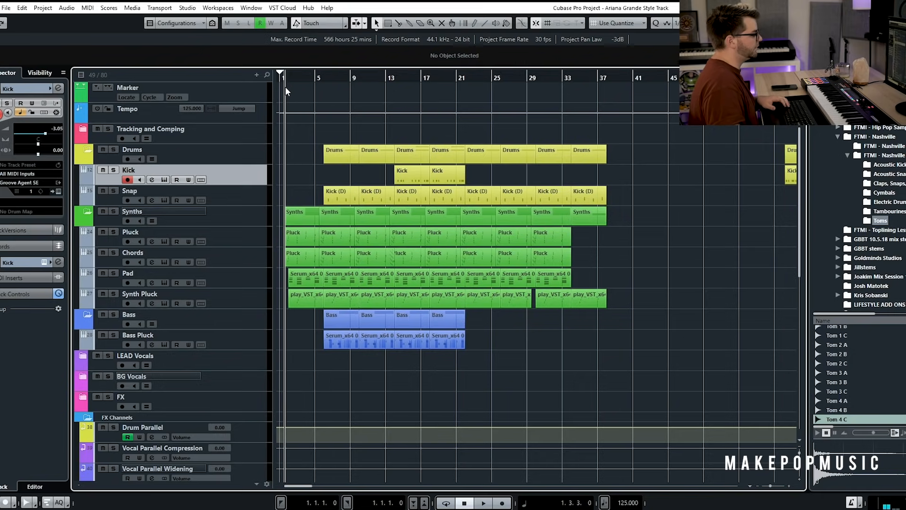
{"action": "key", "text": "space"}
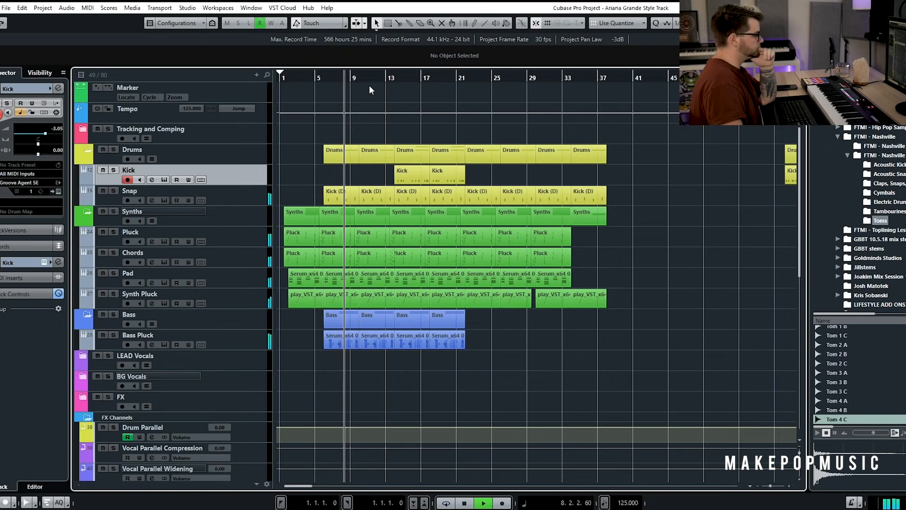
{"action": "left_click", "coordinate": [395, 78]}
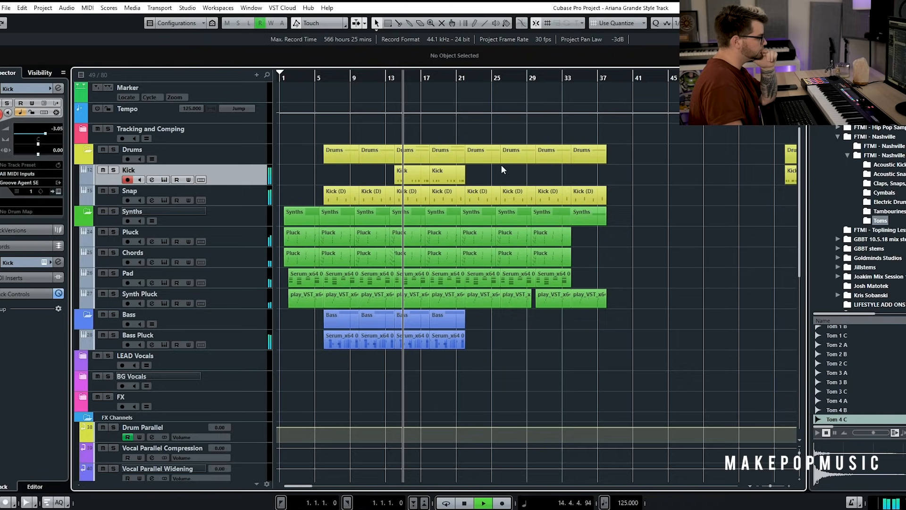
{"action": "left_click", "coordinate": [571, 78]}
{"action": "left_click_drag", "start_coordinate": [571, 78], "coordinate": [279, 141]}
{"action": "left_click_drag", "start_coordinate": [770, 486], "coordinate": [770, 485]}
{"action": "key", "text": "space"}
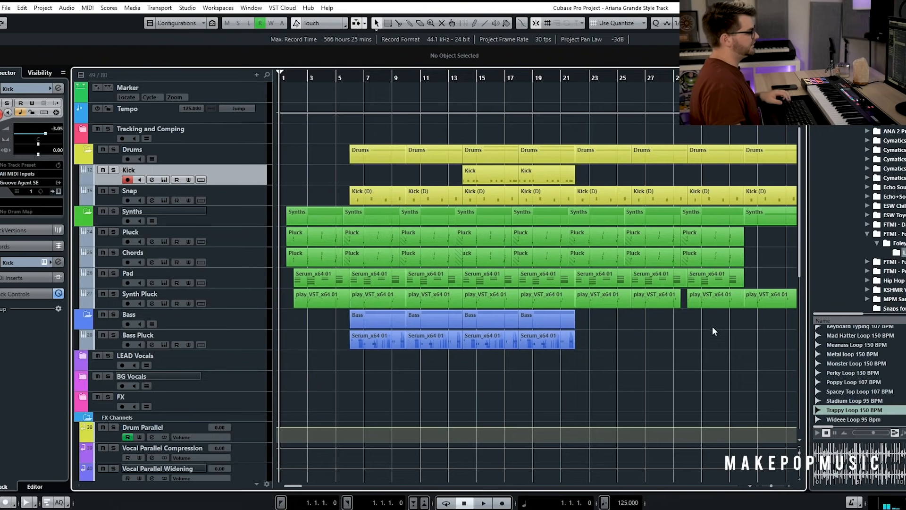
- Place the Trappy Loop 150 BPM sample on a new track at bar 14 and stretch it to bar 22
{"action": "left_click_drag", "start_coordinate": [874, 414], "coordinate": [466, 188]}
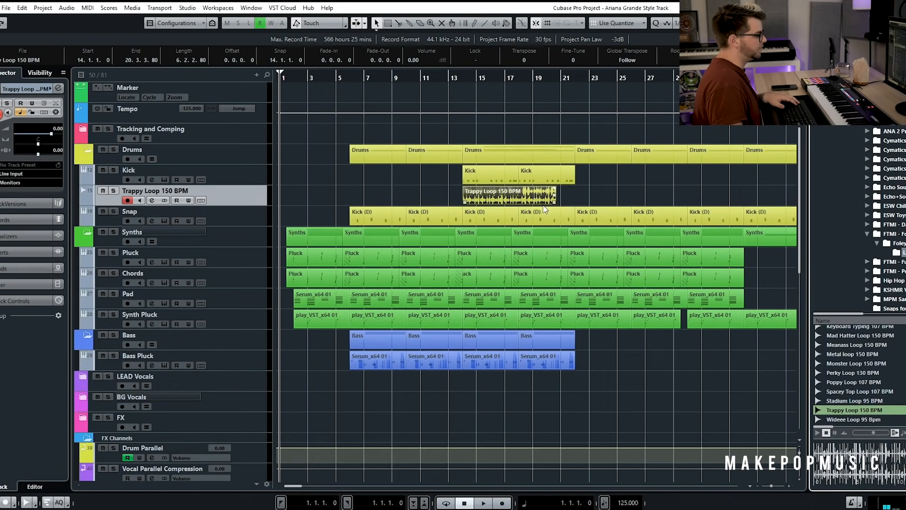
{"action": "left_click_drag", "start_coordinate": [555, 204], "coordinate": [576, 204]}
{"action": "left_click", "coordinate": [466, 76]}
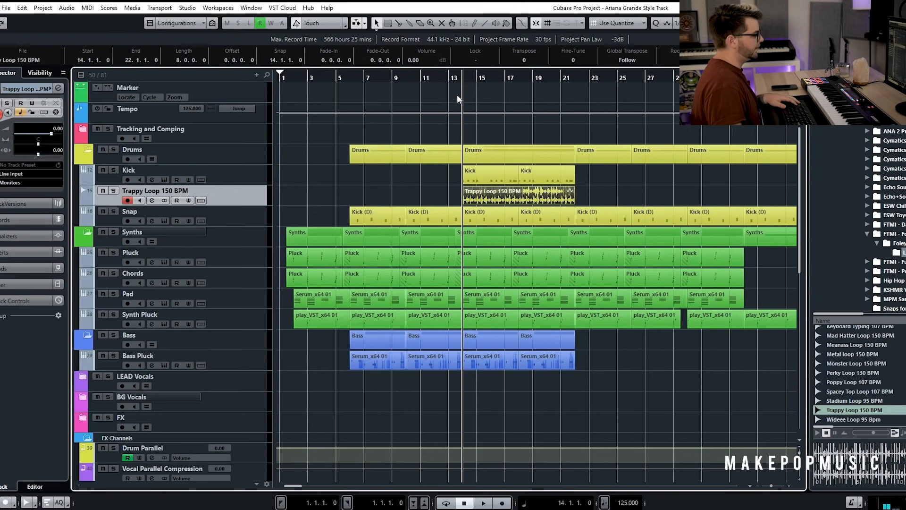
- Rename the new loop track Trappy Loop and play it with the arrangement from bar 14
{"action": "double_click", "coordinate": [177, 193]}
{"action": "key", "text": "BackSpace"}
{"action": "key", "text": "Return"}
{"action": "key", "text": "space"}
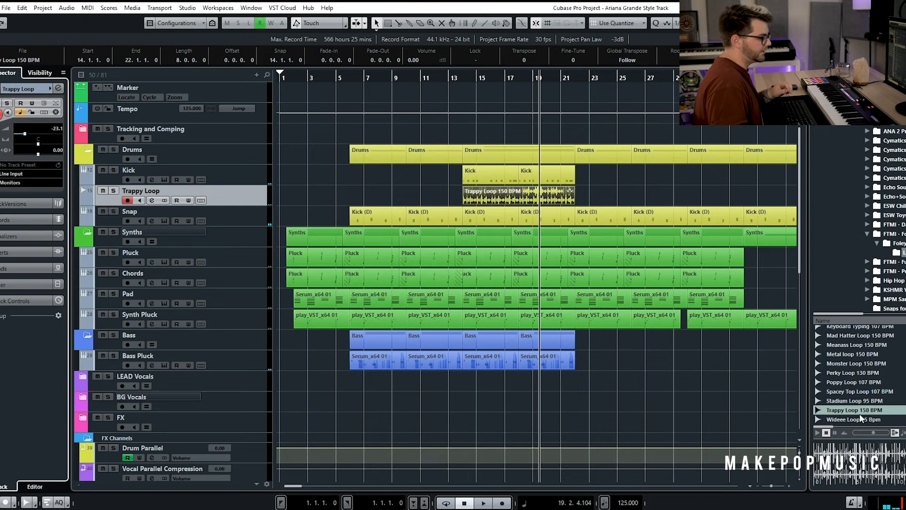
- Preview the Keyboard Typing 107 BPM sample, place it on a new track at bar 14 and stretch it to bar 22
{"action": "scroll", "coordinate": [859, 416], "scroll_direction": "up", "scroll_amount": 4}
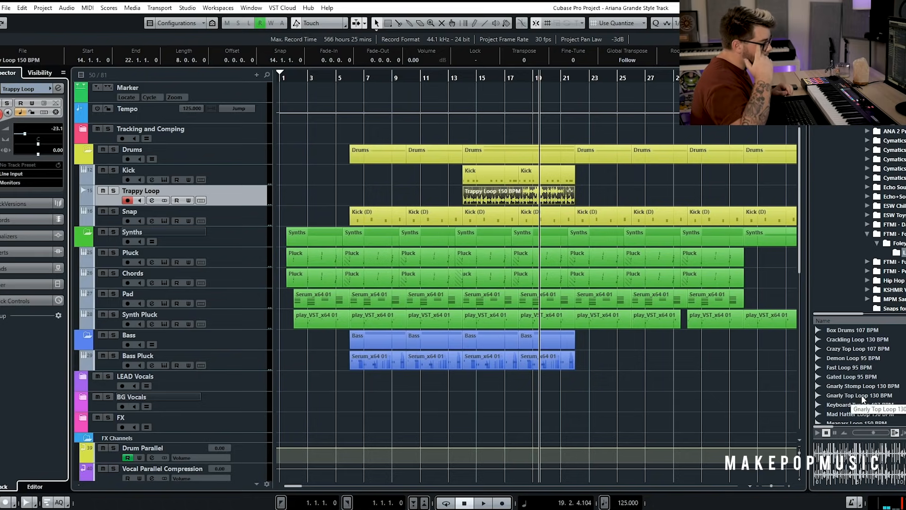
{"action": "left_click", "coordinate": [866, 405]}
{"action": "mouse_move", "coordinate": [883, 404]}
{"action": "left_mouse_down"}
{"action": "mouse_move", "coordinate": [455, 158]}
{"action": "mouse_move", "coordinate": [464, 207]}
{"action": "left_mouse_up"}
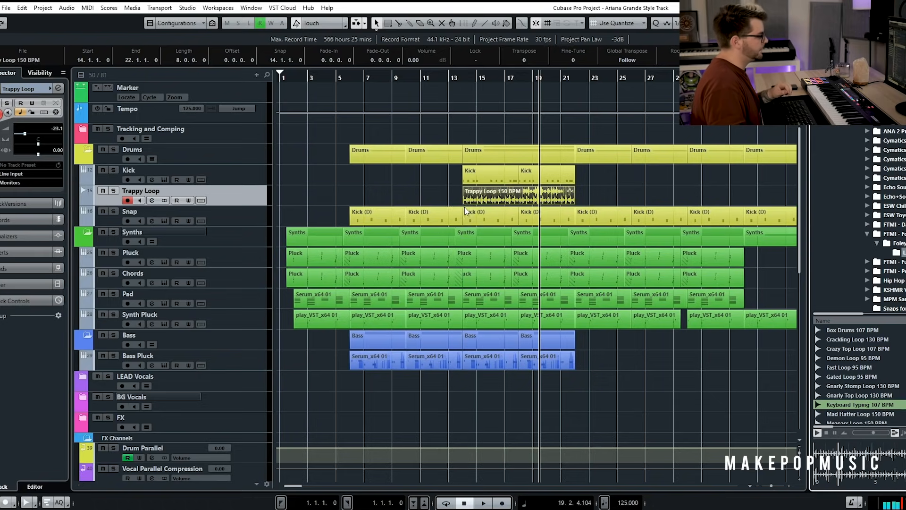
{"action": "left_click_drag", "start_coordinate": [525, 224], "coordinate": [574, 223]}
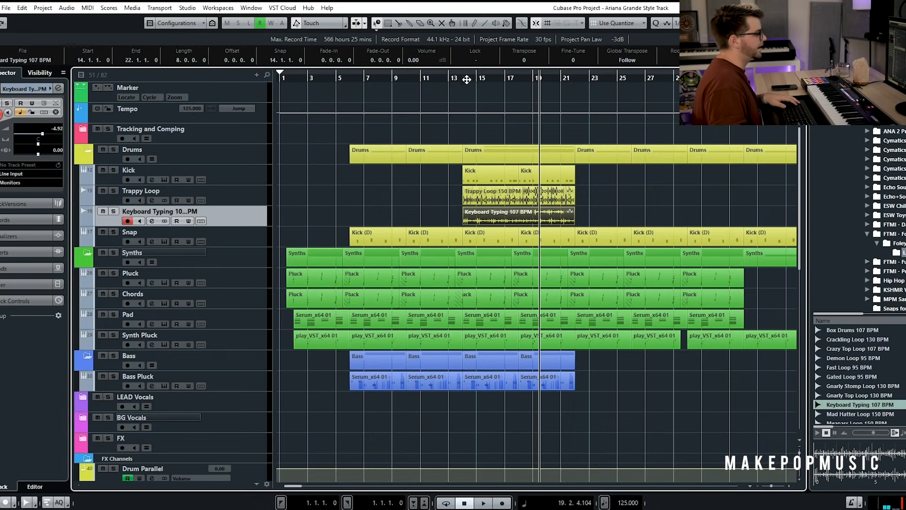
- Play from bar 14 and lower the Keyboard Typing track's volume to about -16.1 dB
{"action": "left_click_drag", "start_coordinate": [470, 79], "coordinate": [466, 88]}
{"action": "key", "text": "space"}
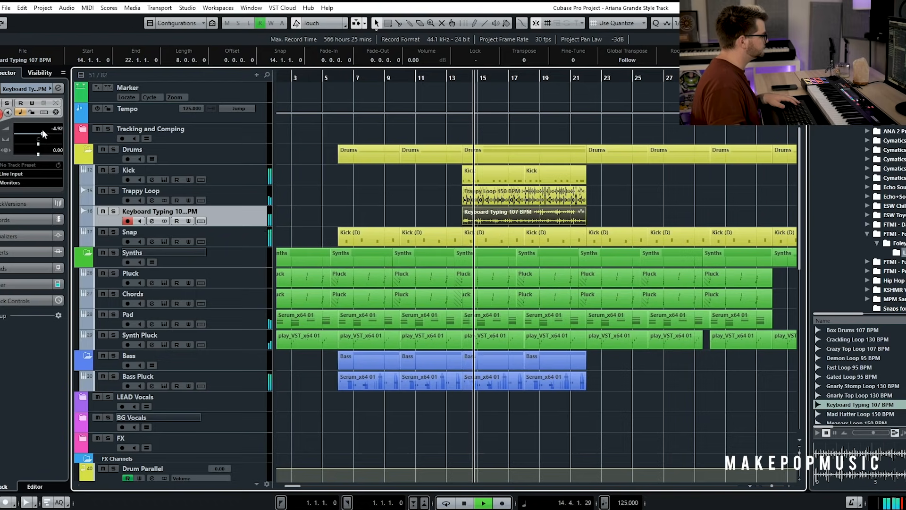
{"action": "left_click", "coordinate": [32, 135]}
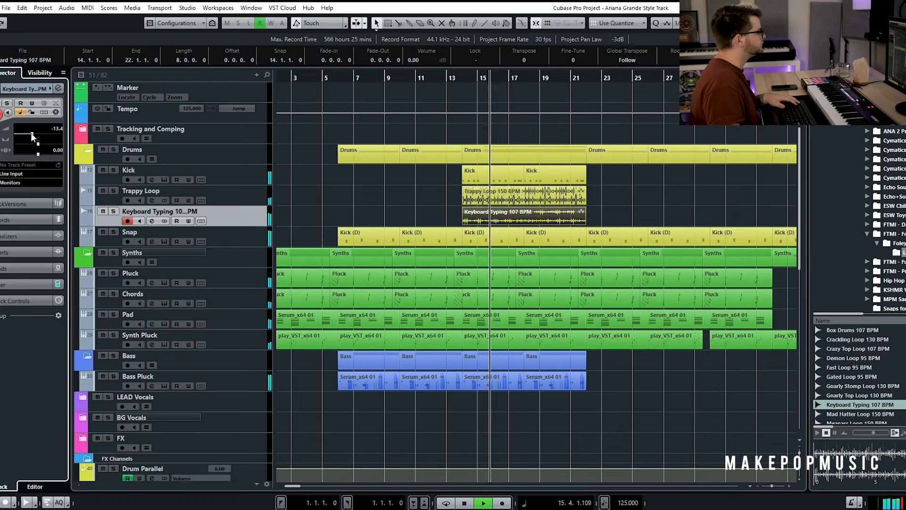
{"action": "left_click_drag", "start_coordinate": [32, 135], "coordinate": [30, 135]}
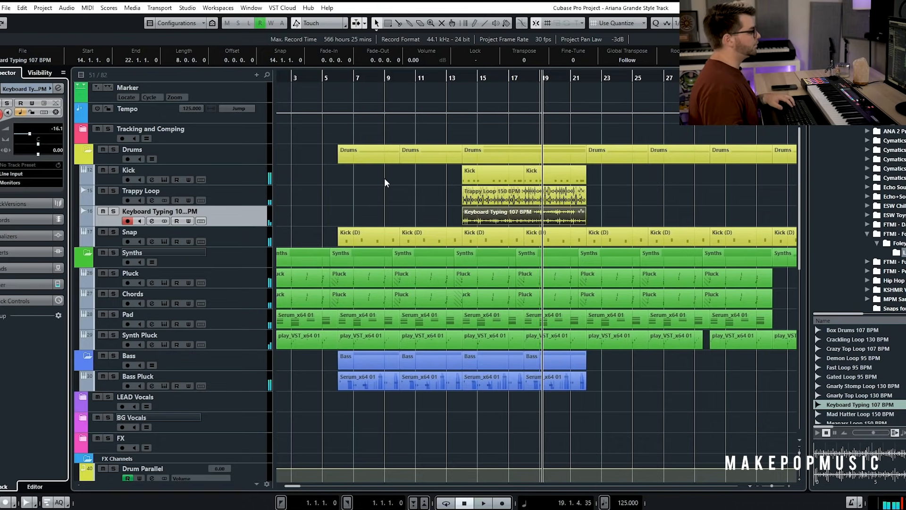
{"action": "key", "text": "g"}
{"action": "key", "text": "g"}
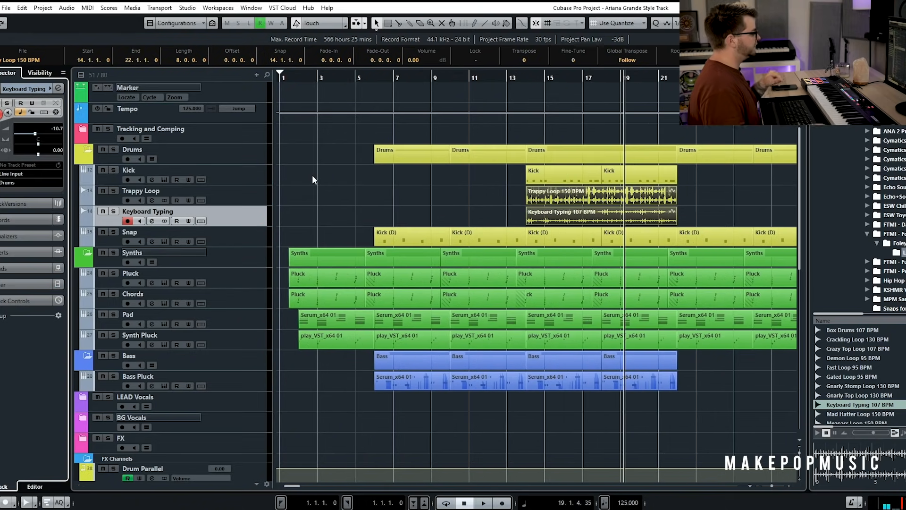
- Add a play_VST_x64 instrument track below Pluck and load the VCS Pizz RR patch from 10 Cellos, 2 Short
{"action": "right_click", "coordinate": [237, 282]}
{"action": "mouse_move", "coordinate": [255, 284]}
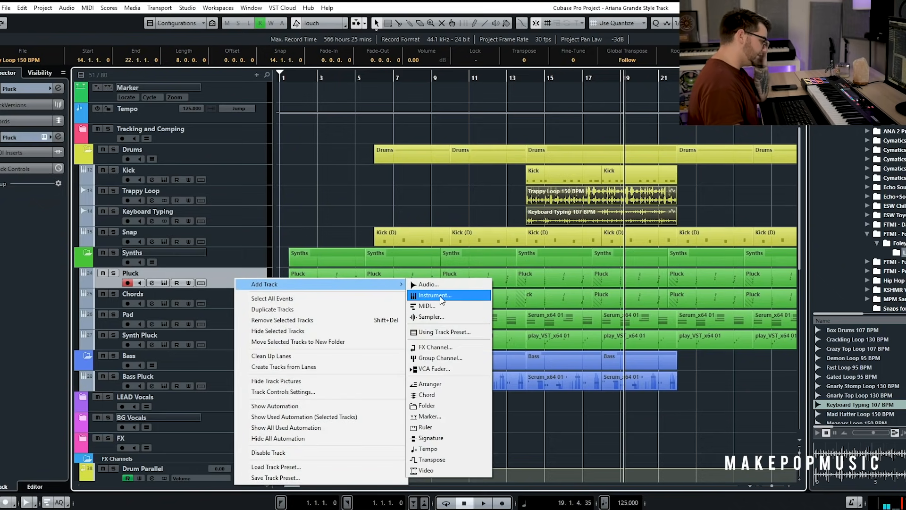
{"action": "left_click", "coordinate": [453, 296]}
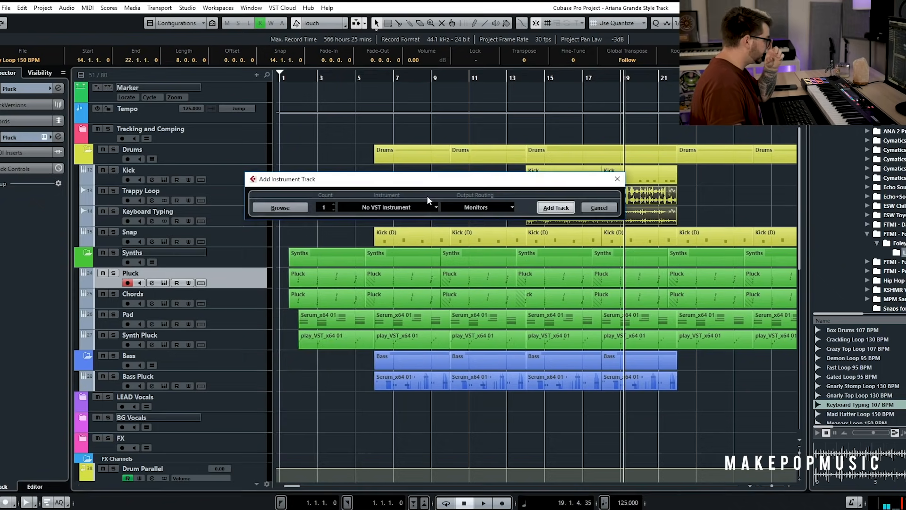
{"action": "left_click", "coordinate": [426, 207]}
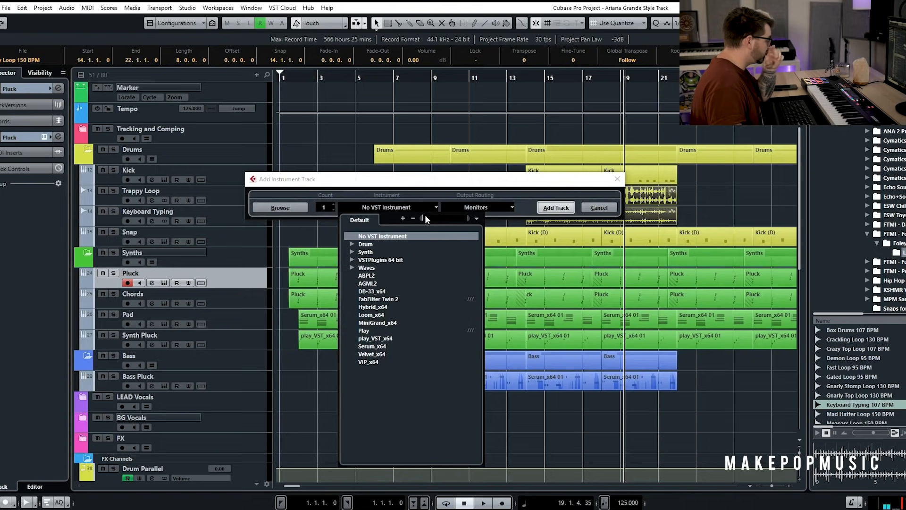
{"action": "left_click", "coordinate": [375, 338]}
{"action": "left_click", "coordinate": [465, 208]}
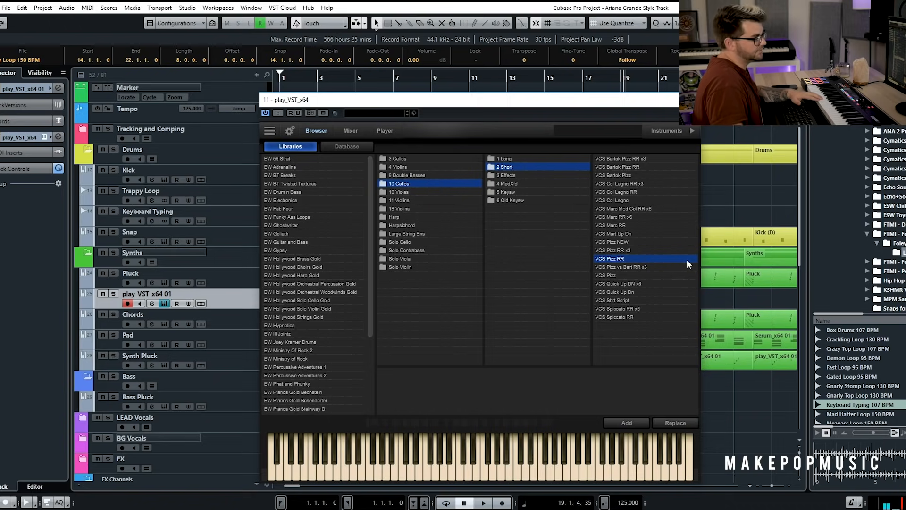
{"action": "double_click", "coordinate": [666, 258]}
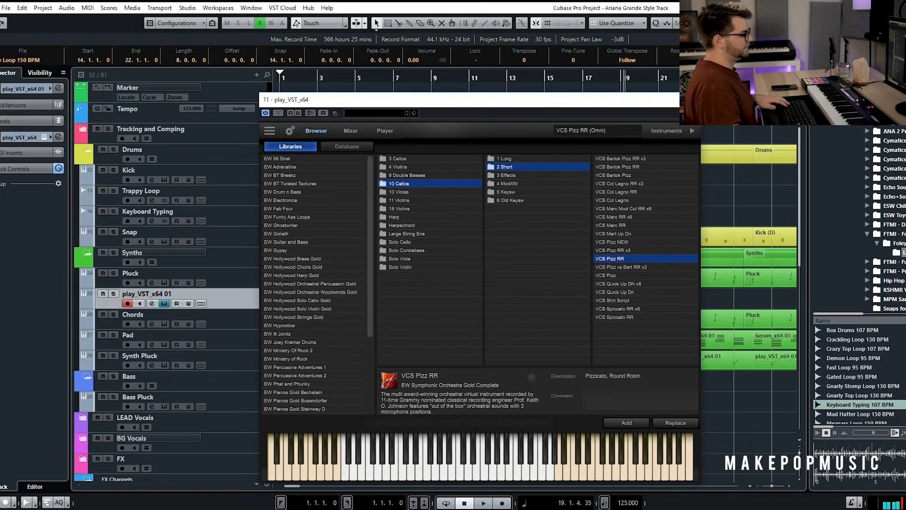
{"action": "left_click", "coordinate": [691, 100]}
- Copy the Synth Pluck part at bar 14 onto the new play_VST_x64 track and repeat it up to bar 22
{"action": "key", "text": "g"}
{"action": "key", "text": "g"}
{"action": "key", "text": "h"}
{"action": "key", "text": "h"}
{"action": "left_click", "coordinate": [457, 356]}
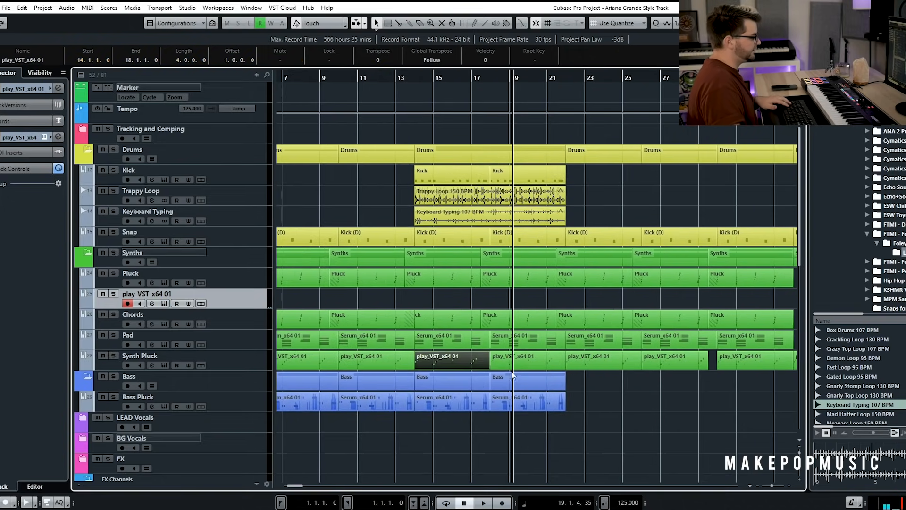
{"action": "key", "text": "alt+v"}
- Play from bar 14, briefly solo the pizzicato track and set its volume to -4.70 dB
{"action": "key", "text": "space"}
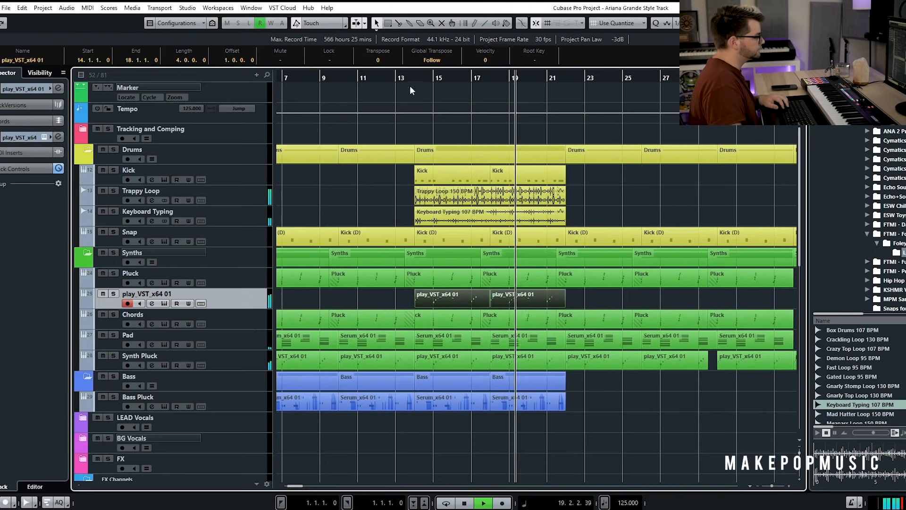
{"action": "left_click", "coordinate": [415, 78]}
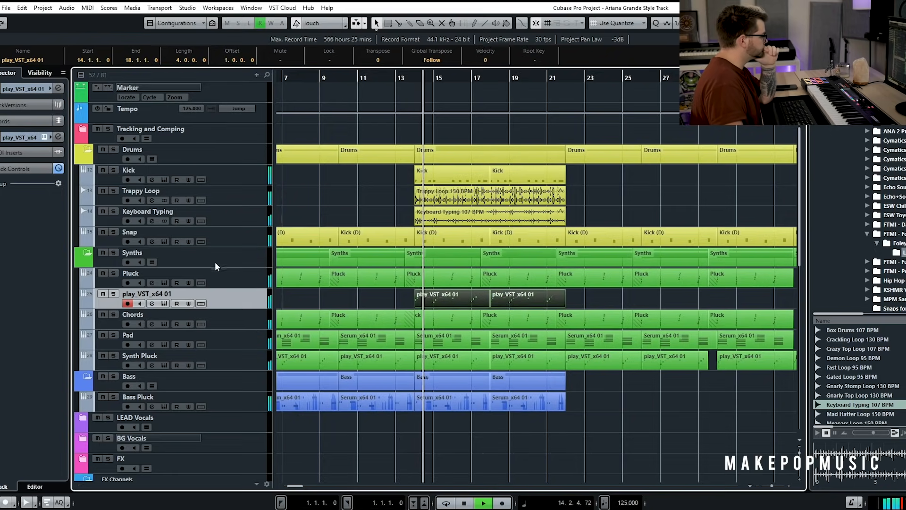
{"action": "left_click", "coordinate": [40, 89]}
{"action": "left_click", "coordinate": [40, 133]}
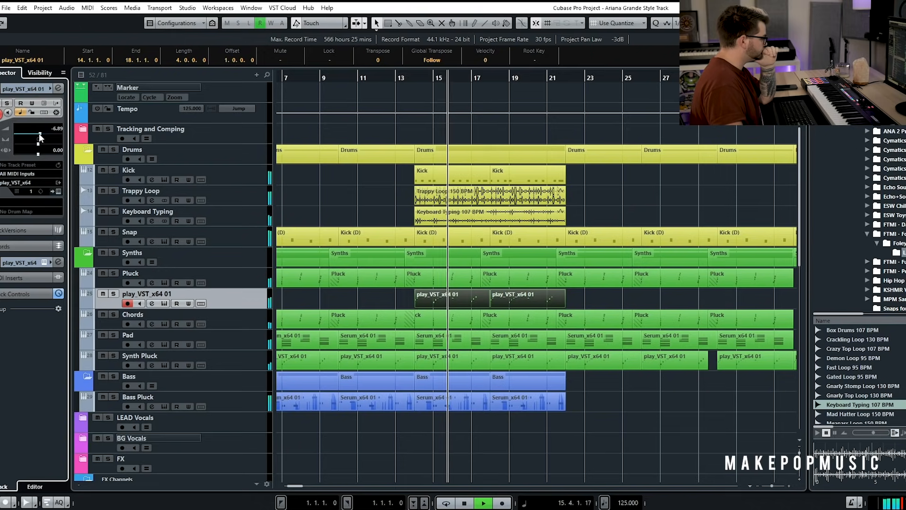
{"action": "left_click", "coordinate": [113, 294]}
{"action": "left_click", "coordinate": [114, 294]}
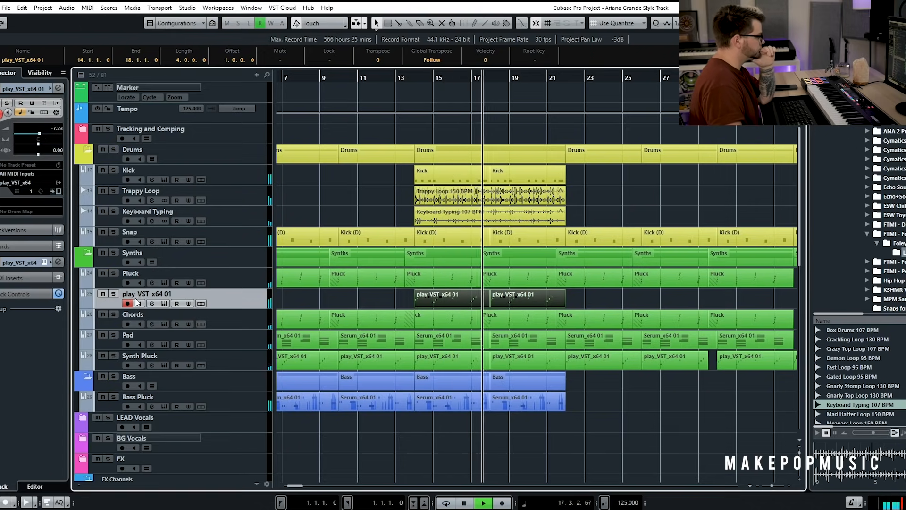
{"action": "left_click", "coordinate": [43, 135]}
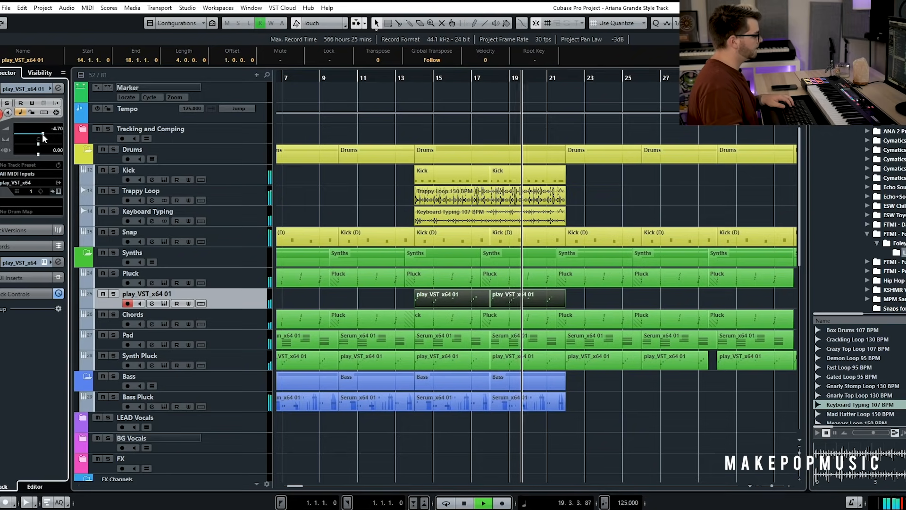
- Stop playback and rename the play_VST_x64 01 track as Celli
{"action": "key", "text": "space"}
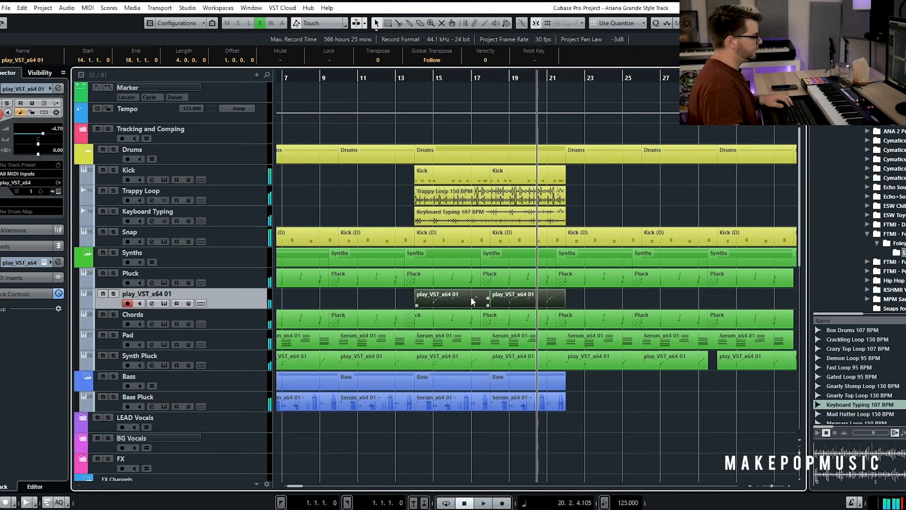
{"action": "double_click", "coordinate": [471, 297]}
{"action": "left_click_drag", "start_coordinate": [661, 268], "coordinate": [349, 366]}
{"action": "type", "text": "Celli"}
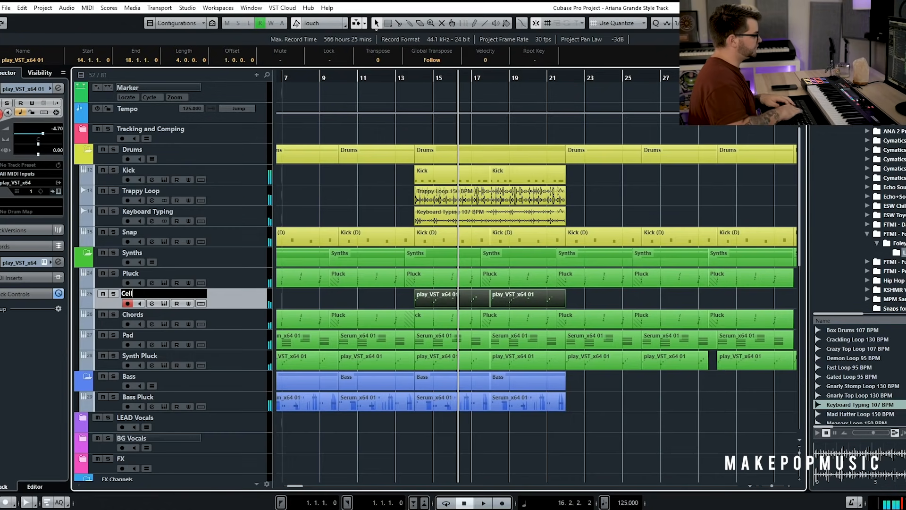
{"action": "key", "text": "Return"}
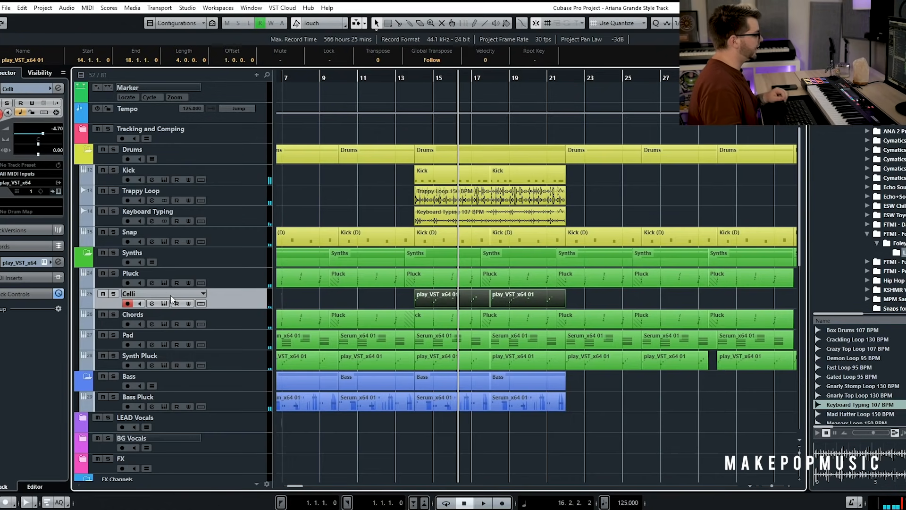
- Add a Wurli V2 instrument track below Celli, routed to the Synth group
{"action": "right_click", "coordinate": [220, 300]}
{"action": "mouse_move", "coordinate": [373, 304]}
{"action": "left_click", "coordinate": [426, 315]}
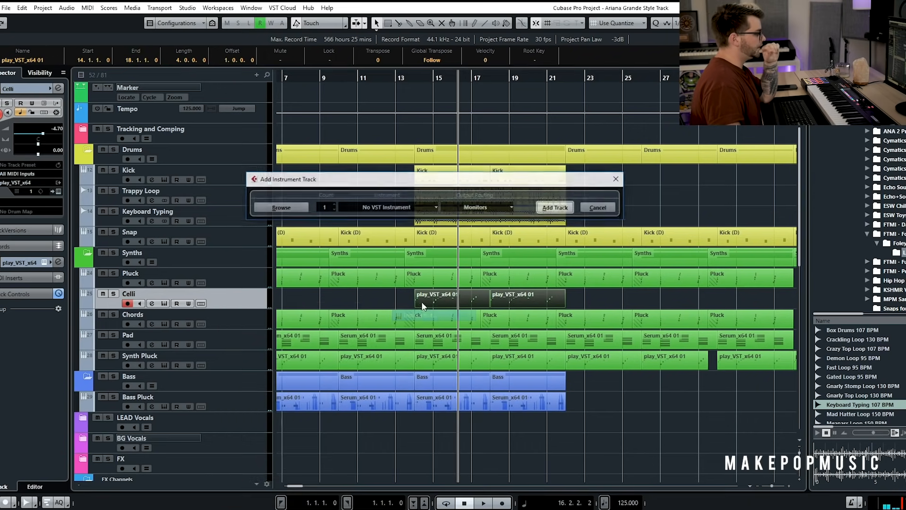
{"action": "left_click", "coordinate": [398, 207]}
{"action": "left_click", "coordinate": [415, 333]}
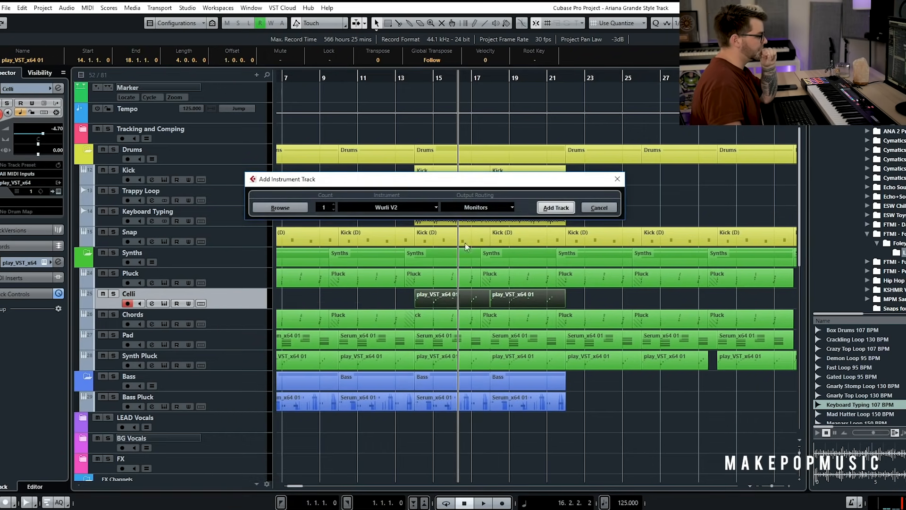
{"action": "left_click", "coordinate": [467, 211]}
{"action": "left_click", "coordinate": [481, 414]}
{"action": "left_click", "coordinate": [468, 210]}
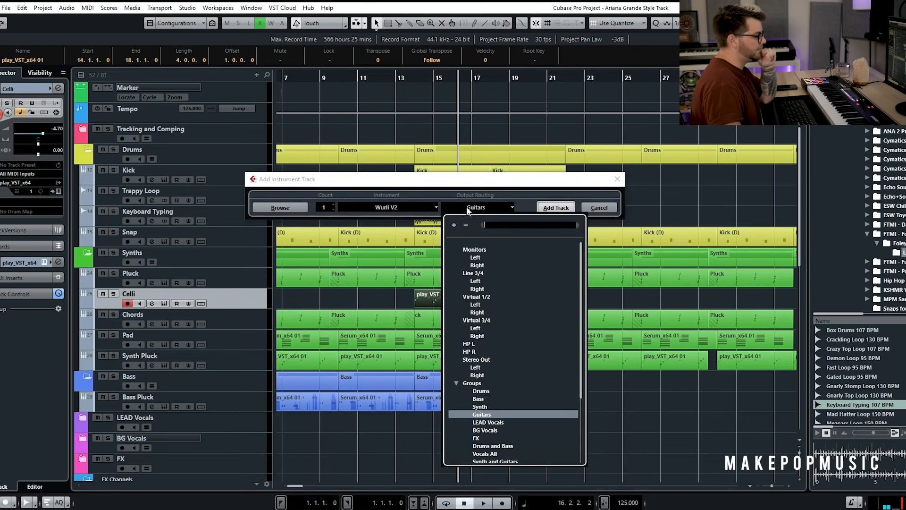
{"action": "left_click", "coordinate": [480, 407]}
{"action": "left_click", "coordinate": [554, 208]}
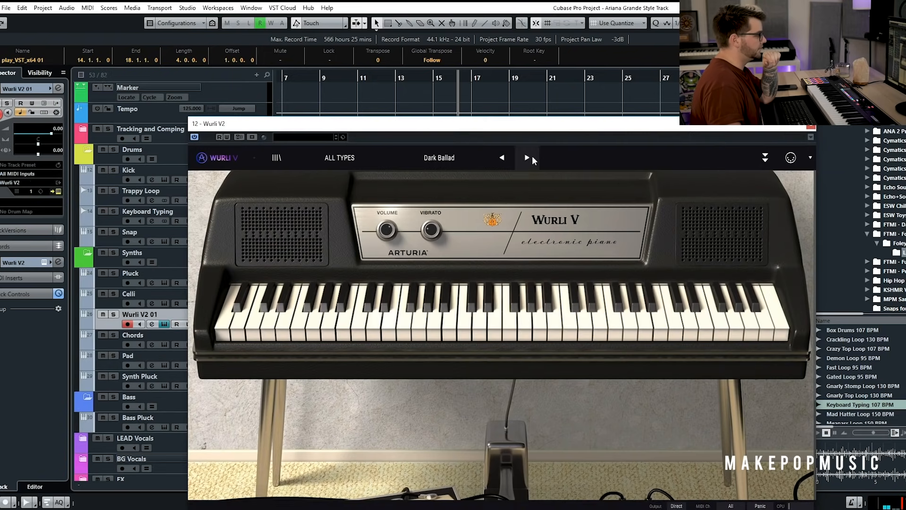
{"action": "left_click", "coordinate": [811, 127]}
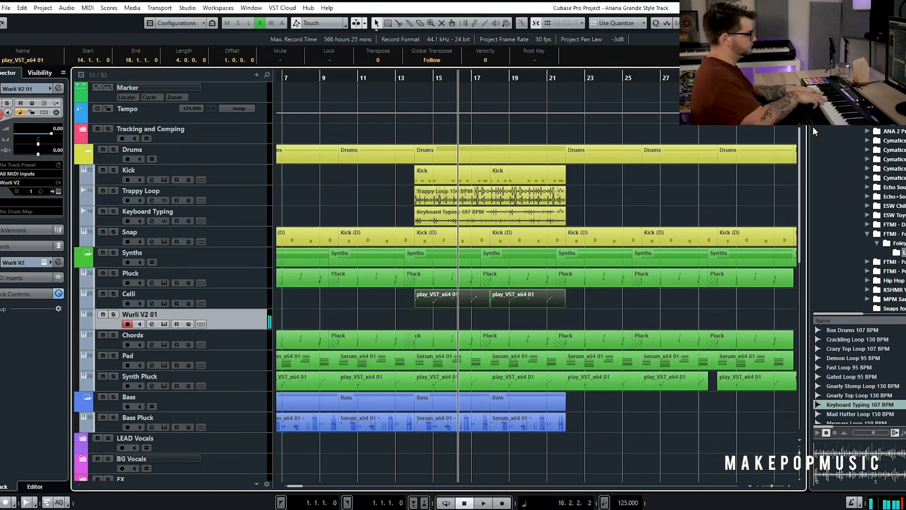
- Record an electric piano part on the Wurli V2 track from bar 11 to bar 18 and open the recorded part
{"action": "left_click", "coordinate": [368, 78]}
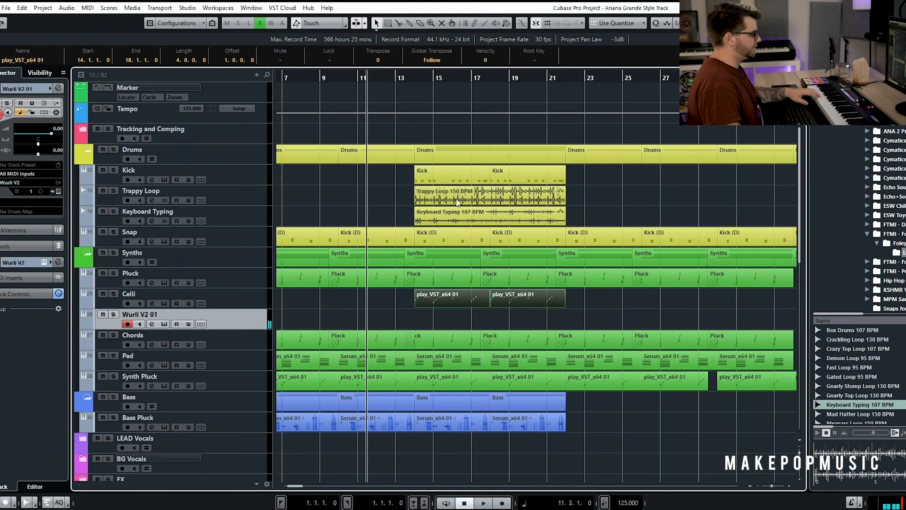
{"action": "left_click", "coordinate": [503, 503]}
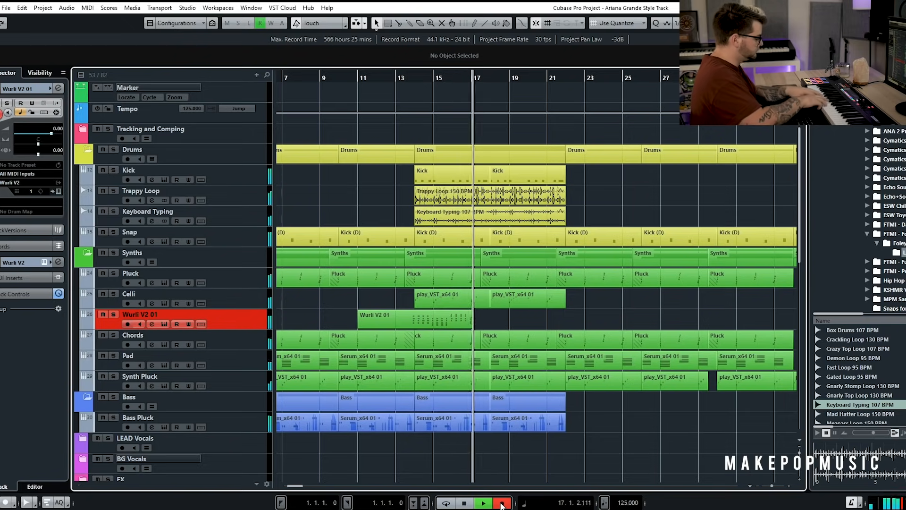
{"action": "key", "text": "space"}
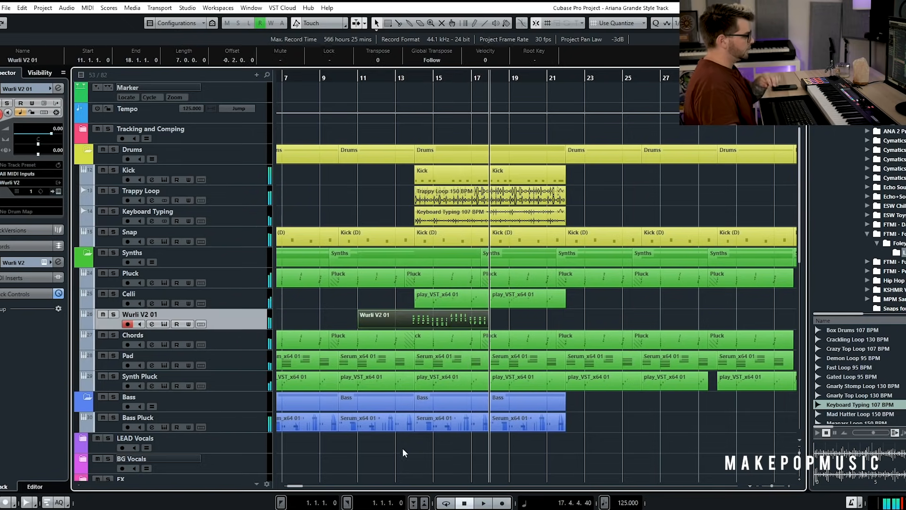
{"action": "double_click", "coordinate": [427, 325]}
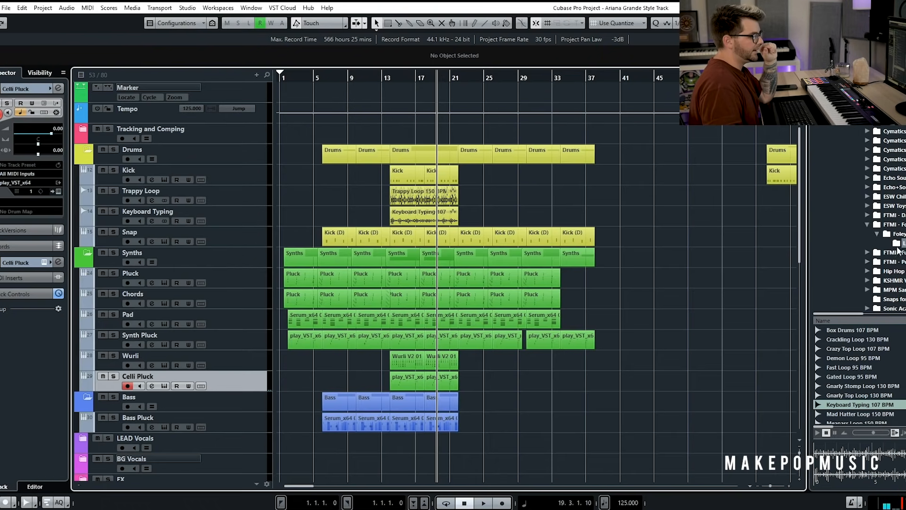
- Browse the FTMI drum samples to the Rims folder and audition Low Five, Simple and Sweet and Skid Row
{"action": "left_click", "coordinate": [895, 216]}
{"action": "double_click", "coordinate": [835, 330]}
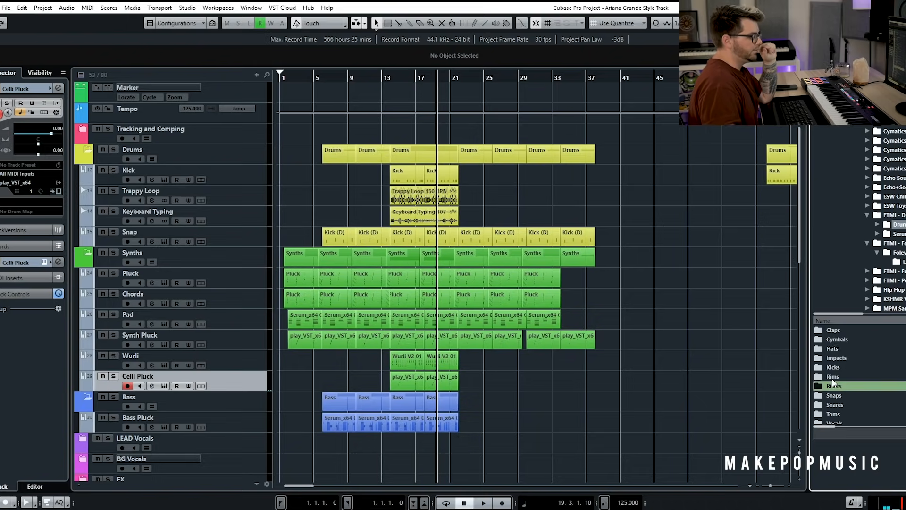
{"action": "left_click", "coordinate": [835, 376]}
{"action": "double_click", "coordinate": [844, 377]}
{"action": "left_click", "coordinate": [844, 349]}
{"action": "left_click", "coordinate": [850, 330]}
{"action": "left_click", "coordinate": [856, 340]}
{"action": "left_click", "coordinate": [852, 349]}
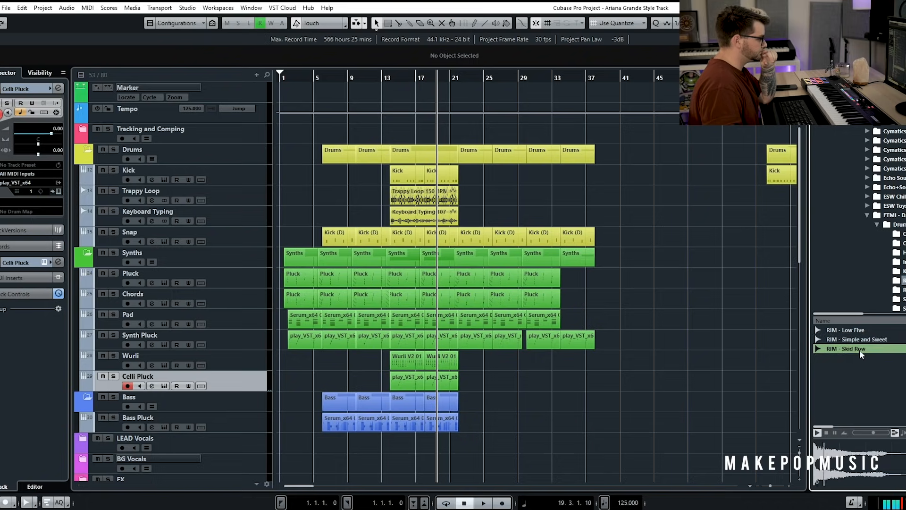
- Place the RIM - Skid Row sample on a new track at 14.3, trimmed to one bar and repeated every bar up to bar 22
{"action": "left_click_drag", "start_coordinate": [859, 349], "coordinate": [391, 230]}
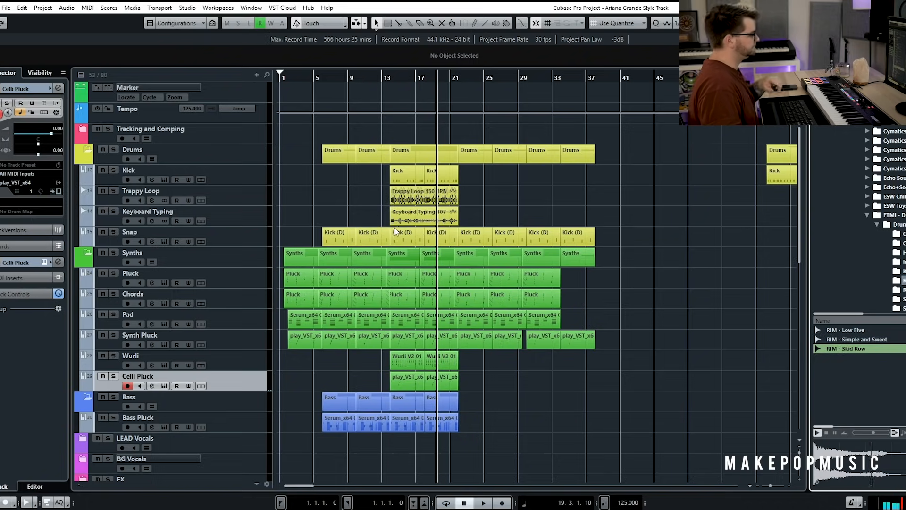
{"action": "scroll", "coordinate": [383, 240], "scroll_direction": "up", "scroll_amount": 5}
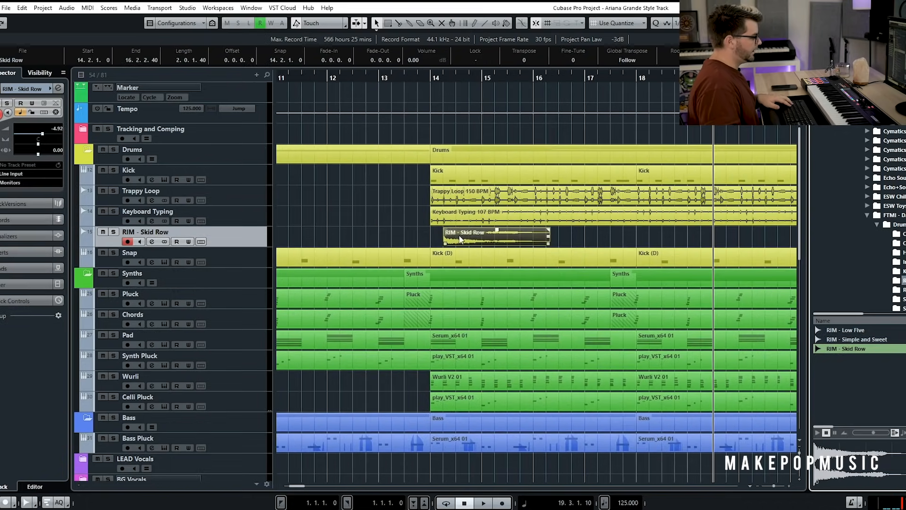
{"action": "left_click_drag", "start_coordinate": [495, 230], "coordinate": [509, 232]}
{"action": "left_click_drag", "start_coordinate": [561, 250], "coordinate": [378, 232]}
{"action": "key", "text": "ctrl+v"}
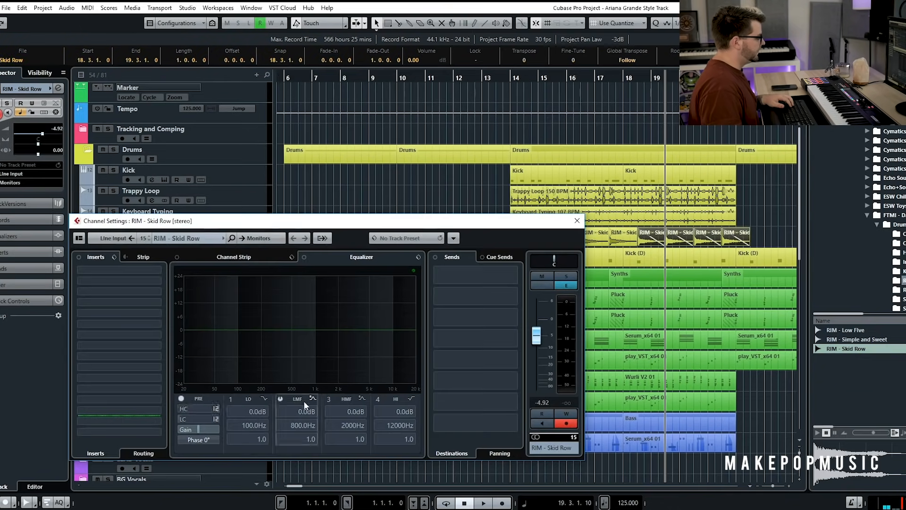
- Apply a high-cut filter to the RIM - Skid Row channel, routed to Drums, and set its volume to -16.7 dB
{"action": "left_click", "coordinate": [182, 409]}
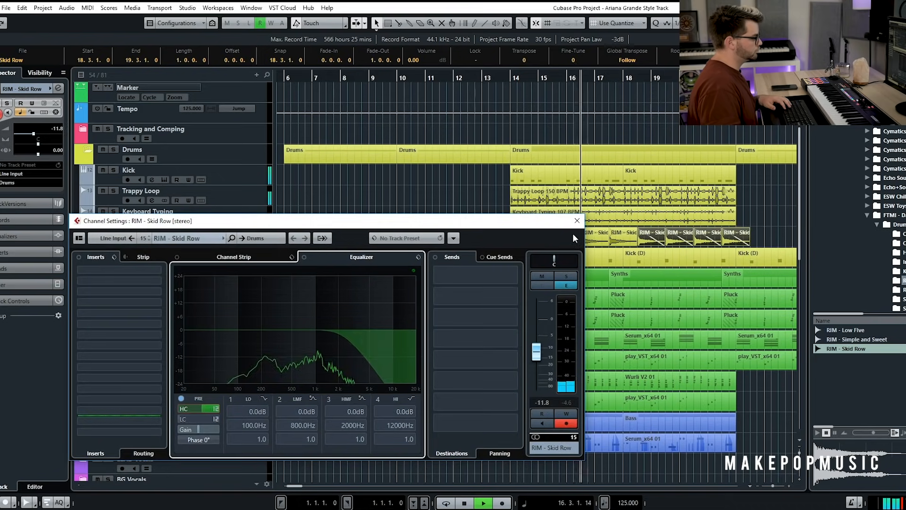
{"action": "left_click", "coordinate": [576, 221]}
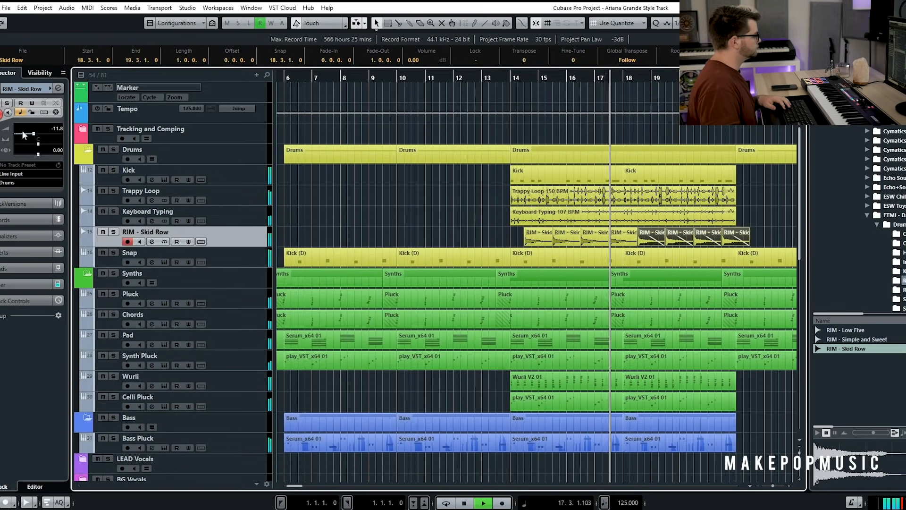
{"action": "left_click_drag", "start_coordinate": [33, 134], "coordinate": [31, 137]}
{"action": "key", "text": "space"}
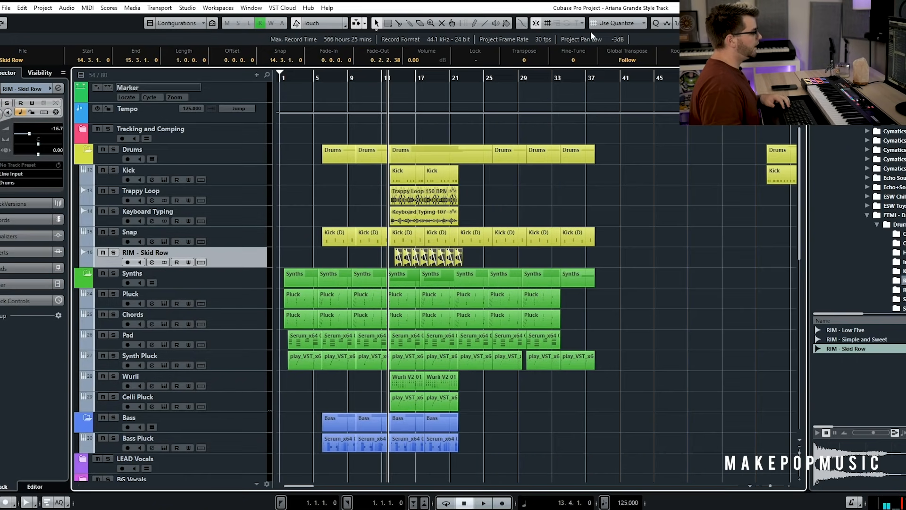
{"action": "left_click", "coordinate": [280, 80]}
{"action": "left_click_drag", "start_coordinate": [279, 90], "coordinate": [325, 94]}
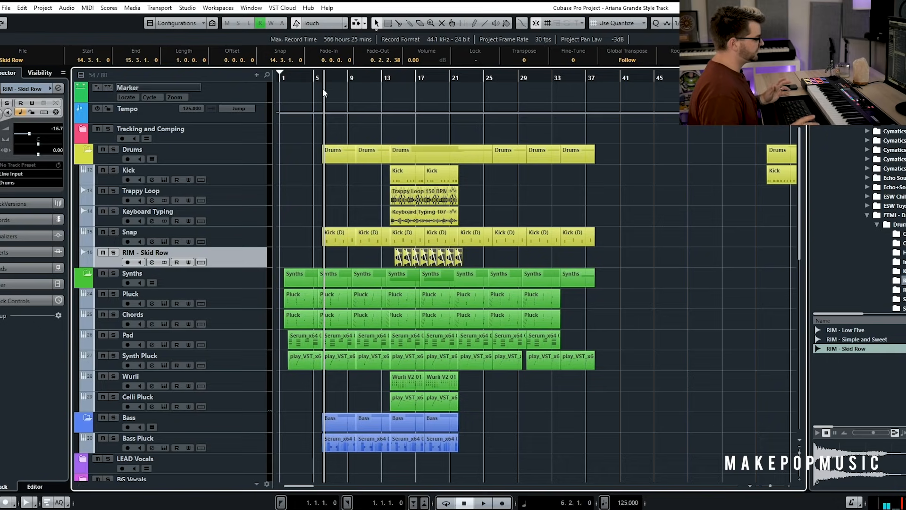
{"action": "left_click", "coordinate": [394, 76]}
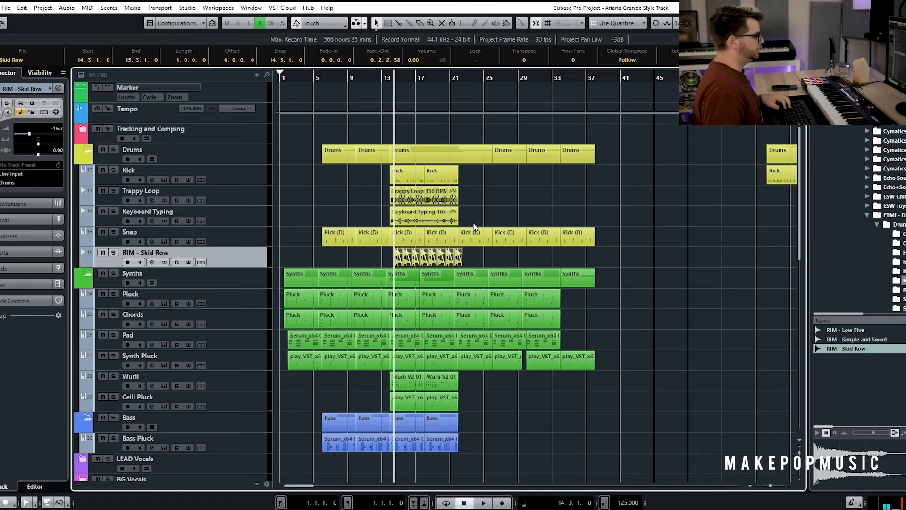
- Delete the Snap parts from bar 22 onwards
{"action": "left_click", "coordinate": [475, 223]}
{"action": "left_click_drag", "start_coordinate": [474, 223], "coordinate": [643, 252]}
{"action": "key", "text": "Delete"}
- Play from bar 20 to hear the arrangement running past bar 22 and review the track list
{"action": "left_click", "coordinate": [442, 81]}
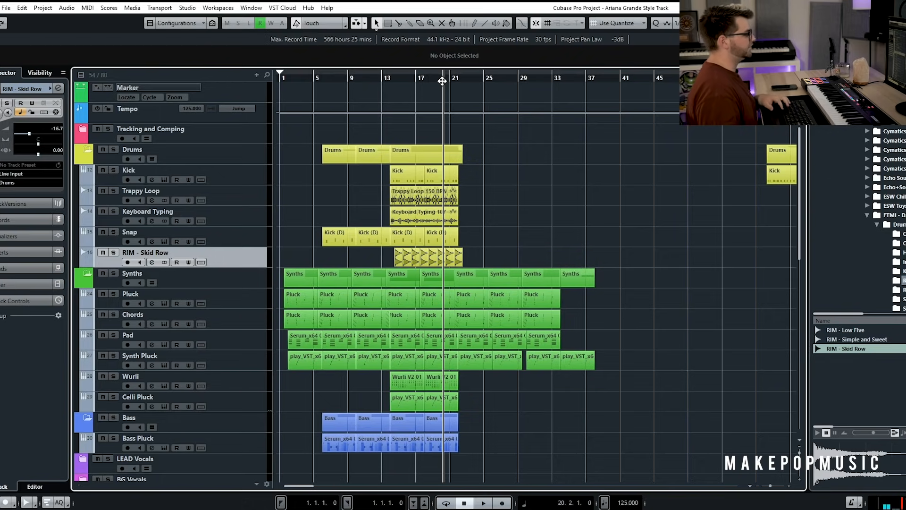
{"action": "scroll", "coordinate": [511, 199], "scroll_direction": "up", "scroll_amount": 3}
{"action": "scroll", "coordinate": [525, 198], "scroll_direction": "left", "scroll_amount": 3}
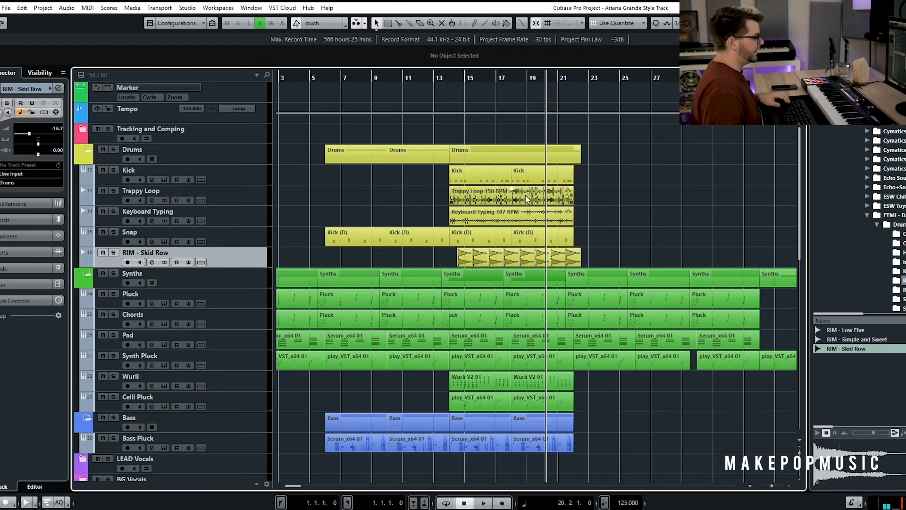
{"action": "key", "text": "space"}
{"action": "scroll", "coordinate": [663, 191], "scroll_direction": "down", "scroll_amount": 4}
{"action": "scroll", "coordinate": [664, 196], "scroll_direction": "up", "scroll_amount": 4}
{"action": "scroll", "coordinate": [662, 222], "scroll_direction": "down", "scroll_amount": 2}
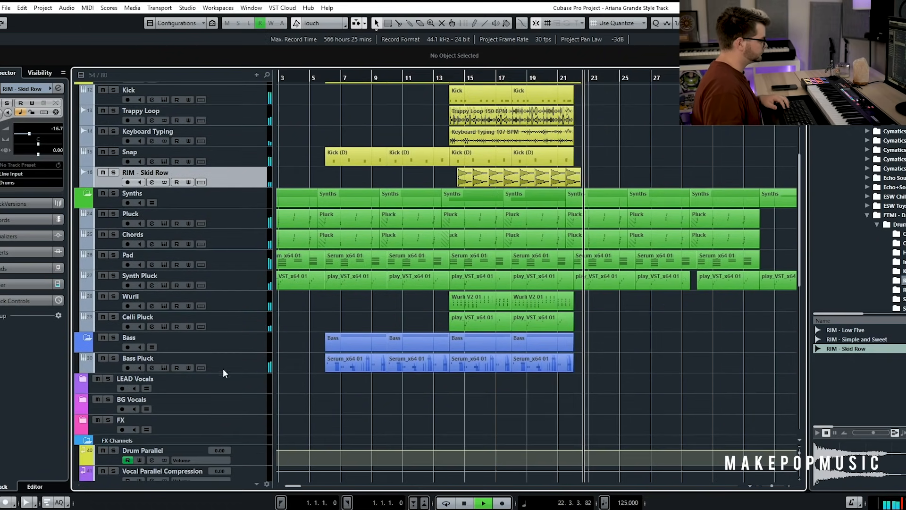
{"action": "key", "text": "space"}
- Add a Serum_x64 instrument track below Bass Pluck and load the BA - Lil Bit preset from FTMI Dark Pop
{"action": "right_click", "coordinate": [240, 369]}
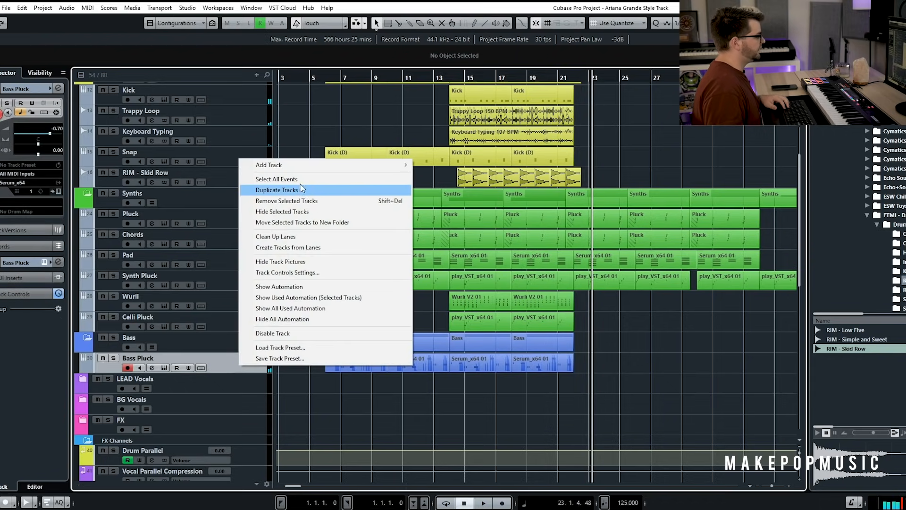
{"action": "mouse_move", "coordinate": [302, 165]}
{"action": "left_click", "coordinate": [429, 176]}
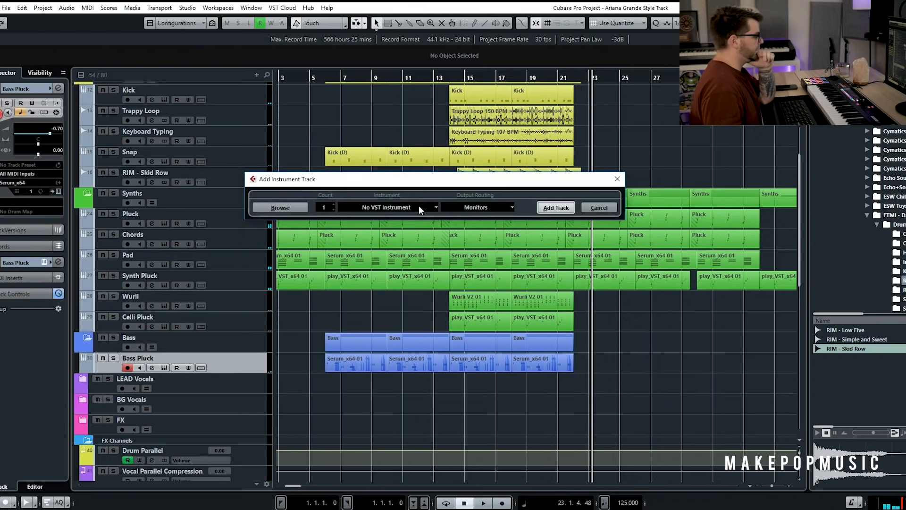
{"action": "left_click", "coordinate": [419, 206]}
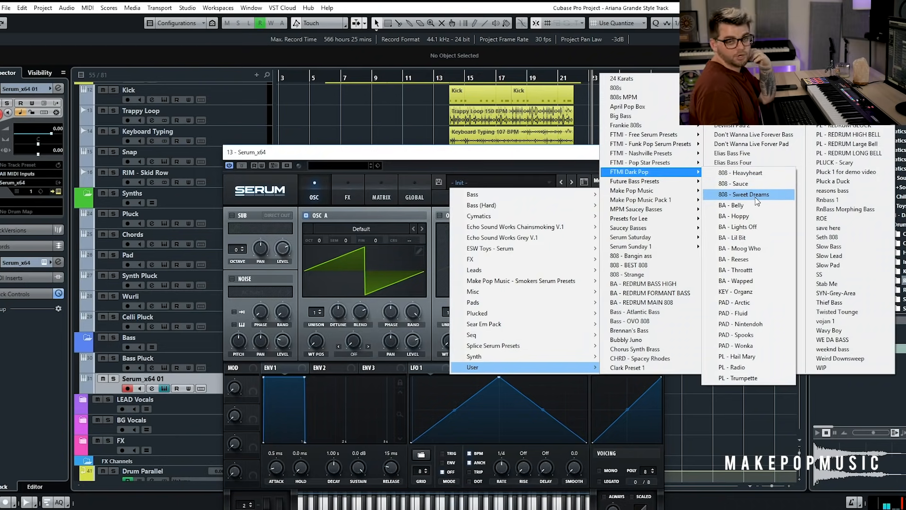
{"action": "left_click", "coordinate": [757, 236]}
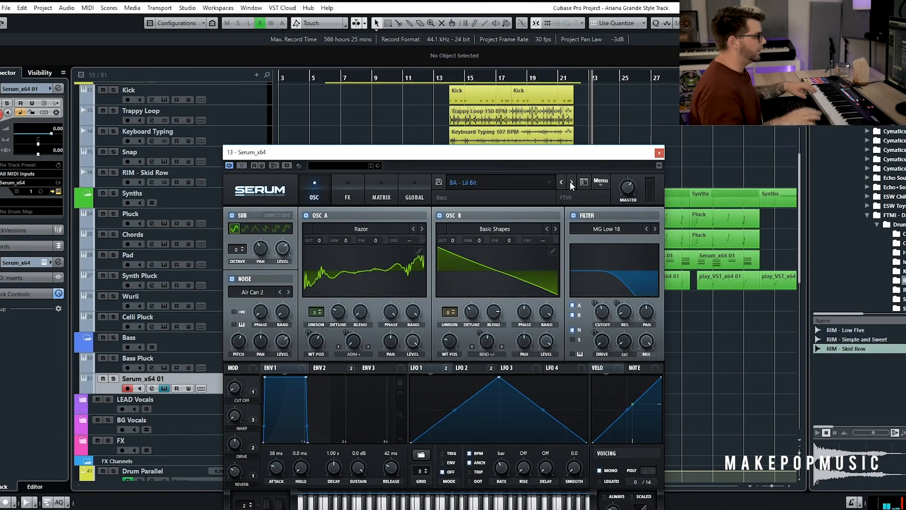
- Record a sustained bass part on the Serum_x64 track from bar 19, setting its volume to -7.58 dB while recording
{"action": "key", "text": "KP_Subtract"}
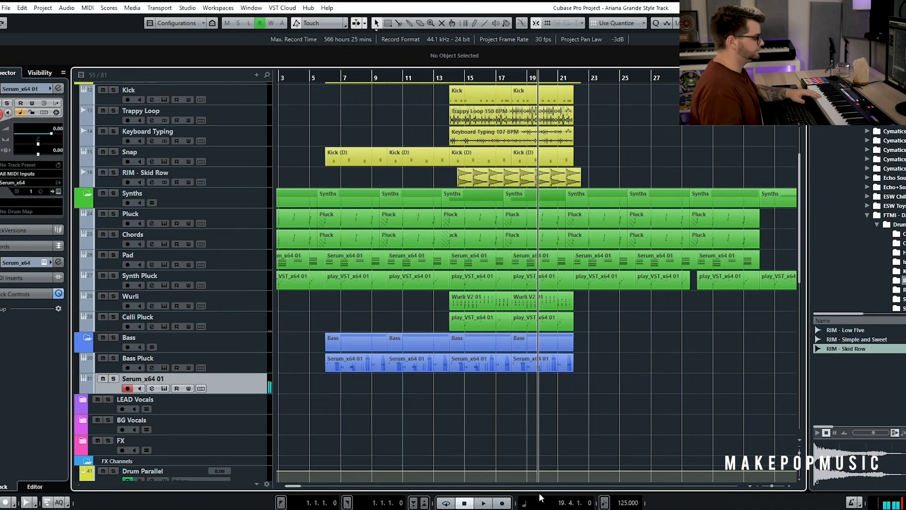
{"action": "left_click", "coordinate": [503, 503]}
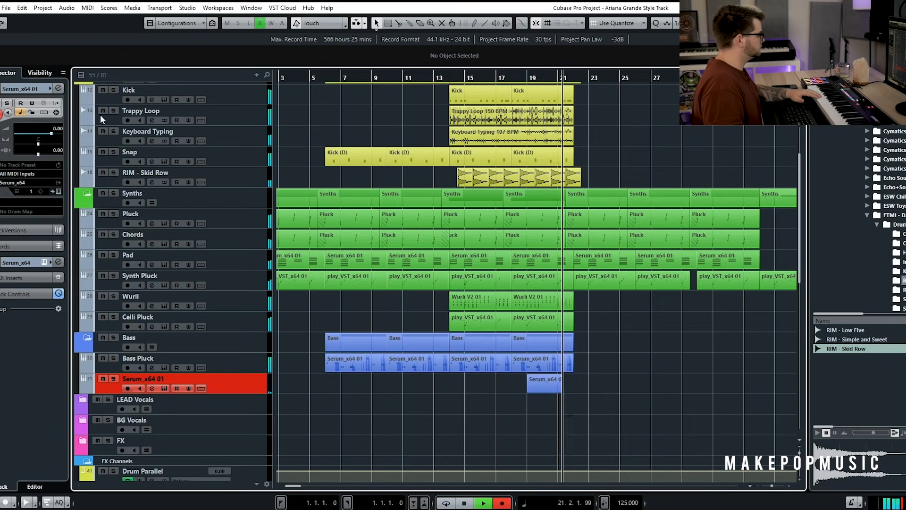
{"action": "left_click", "coordinate": [34, 136]}
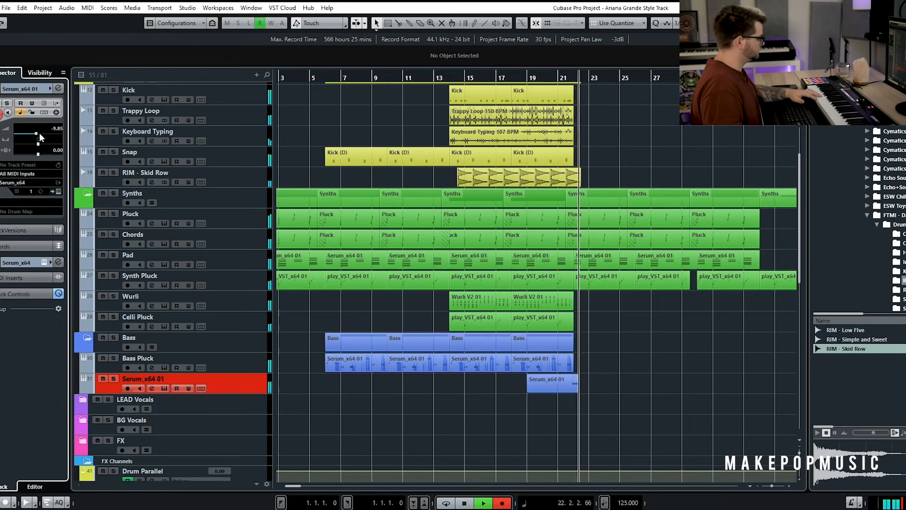
{"action": "left_click_drag", "start_coordinate": [40, 137], "coordinate": [39, 137]}
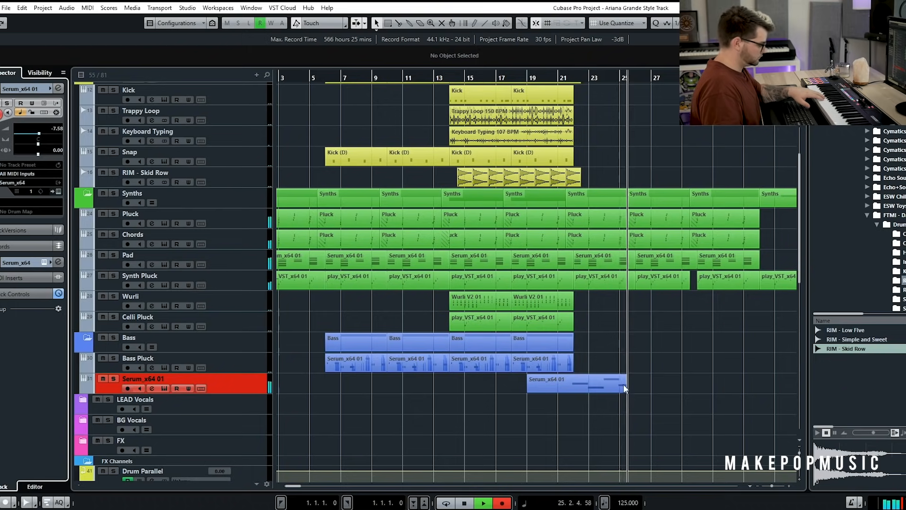
{"action": "key", "text": "KP_Multiply"}
- Open the recorded Serum bass part and quantize its four long notes from bar 22 to a 1/4 grid
{"action": "double_click", "coordinate": [624, 385]}
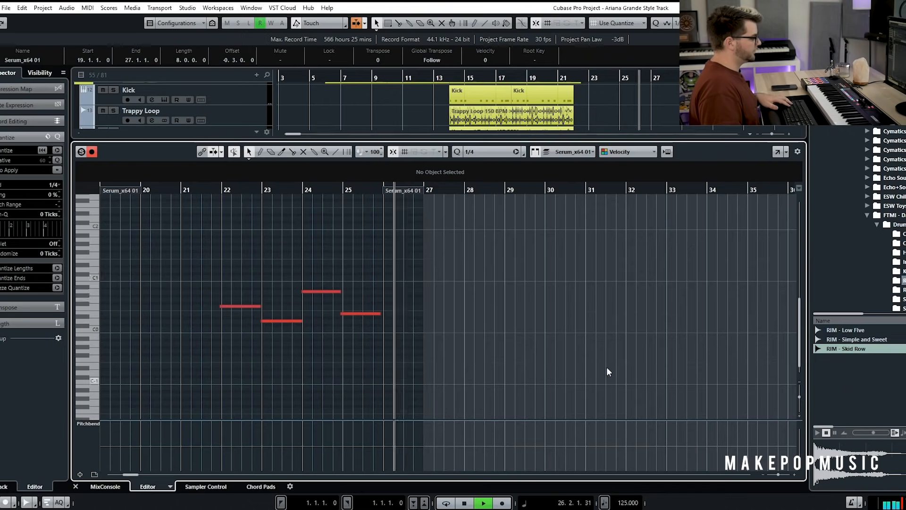
{"action": "key", "text": "space"}
{"action": "left_click_drag", "start_coordinate": [403, 268], "coordinate": [204, 360]}
{"action": "left_click", "coordinate": [59, 150]}
- Add a Serum_x64 instrument track below Chords and load the PAD - Arctic preset
{"action": "right_click", "coordinate": [239, 240]}
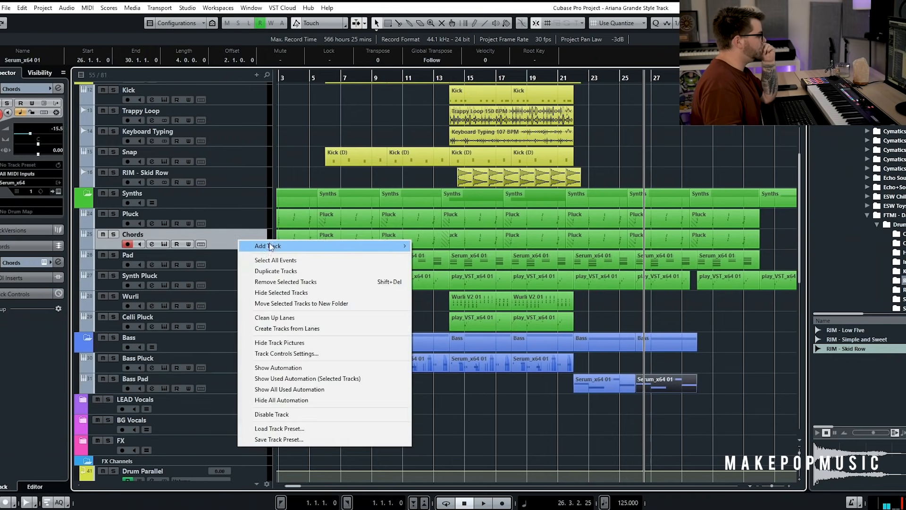
{"action": "mouse_move", "coordinate": [271, 246]}
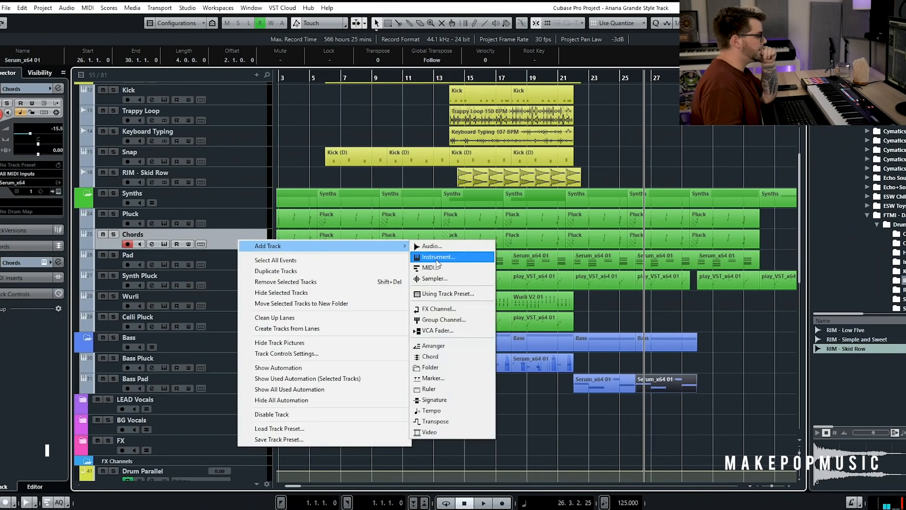
{"action": "left_click", "coordinate": [437, 257]}
{"action": "left_click", "coordinate": [399, 207]}
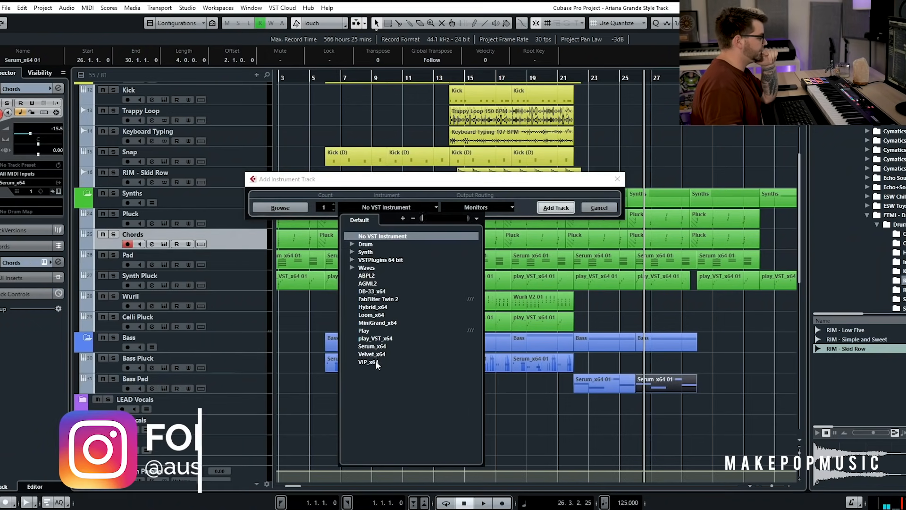
{"action": "left_click", "coordinate": [371, 346]}
{"action": "left_click", "coordinate": [464, 208]}
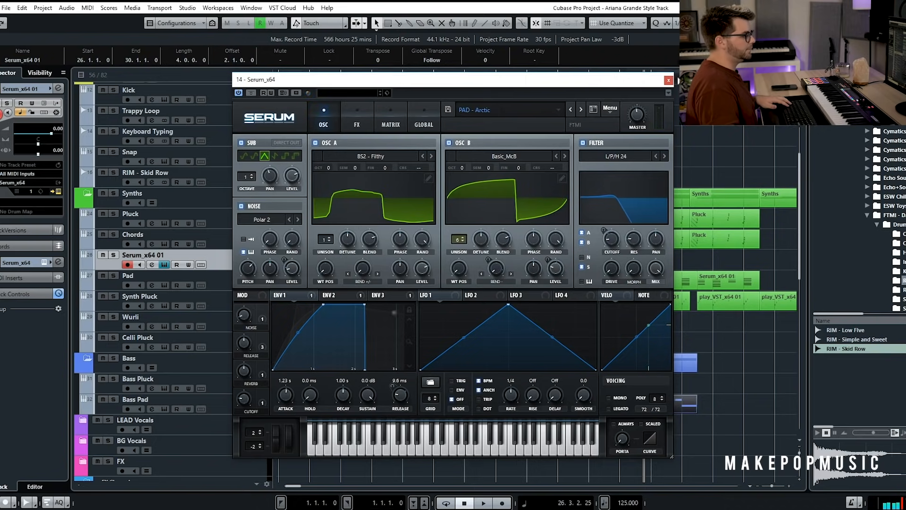
{"action": "left_click", "coordinate": [669, 81]}
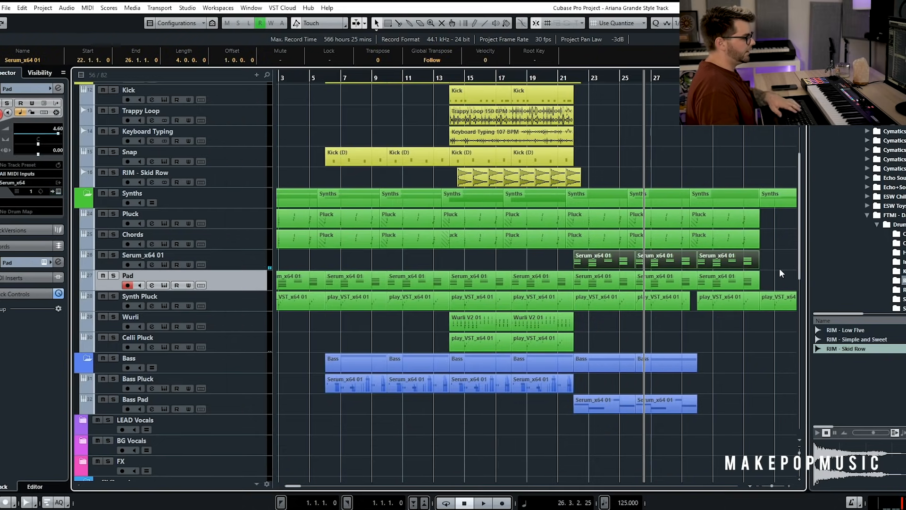
- Delete the Serum_x64 01 pad parts after bar 26 and lengthen the chords in the bar 22 part to full bars
{"action": "left_click_drag", "start_coordinate": [771, 265], "coordinate": [644, 259]}
{"action": "key", "text": "Delete"}
{"action": "double_click", "coordinate": [619, 259]}
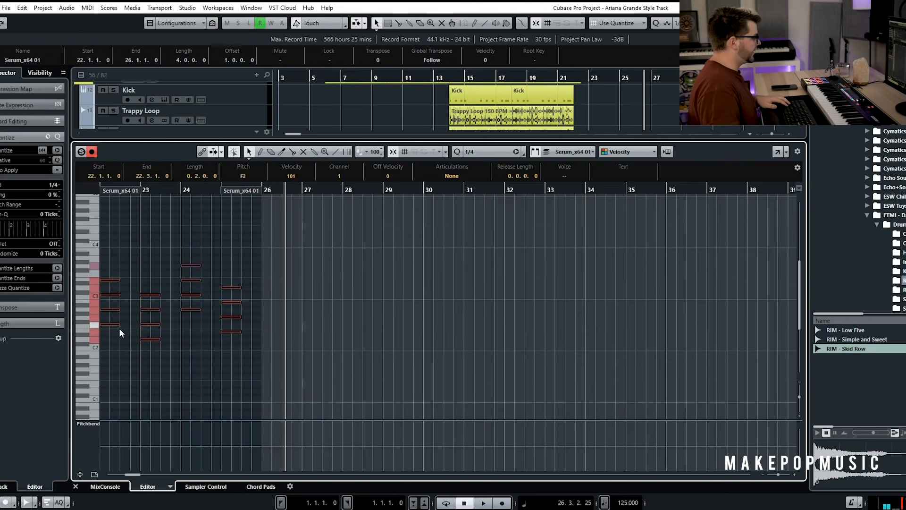
{"action": "left_click_drag", "start_coordinate": [119, 328], "coordinate": [138, 332]}
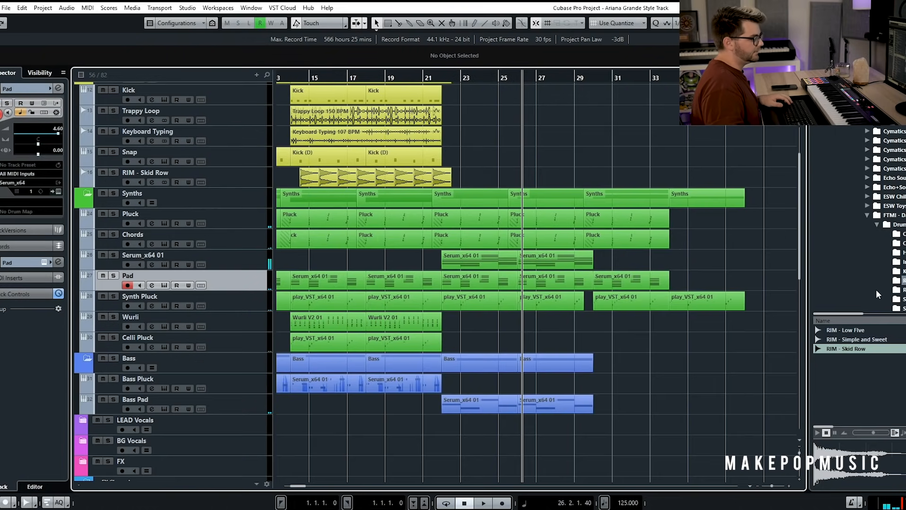
- Place the RISER - Scary sample from the FTMI Risers folder on its own track at bar 25.3
{"action": "left_click", "coordinate": [880, 289]}
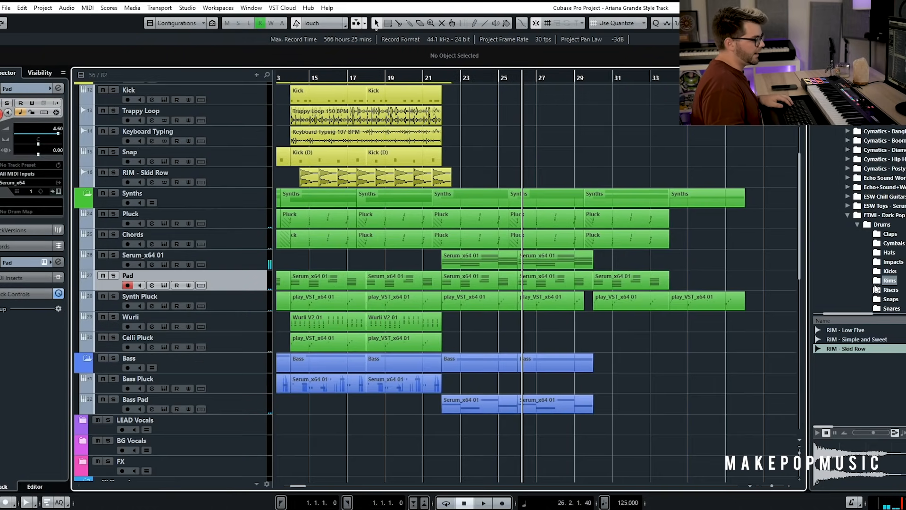
{"action": "left_click", "coordinate": [873, 385]}
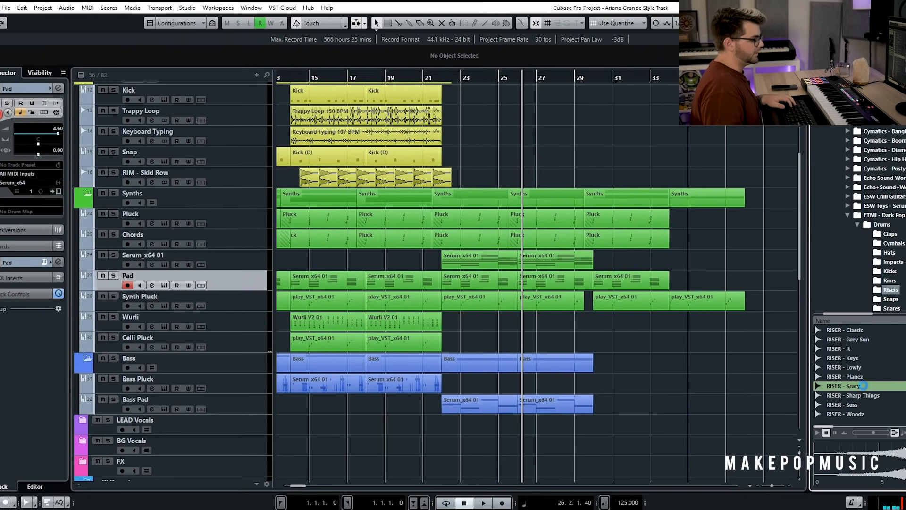
{"action": "left_click_drag", "start_coordinate": [873, 386], "coordinate": [534, 174]}
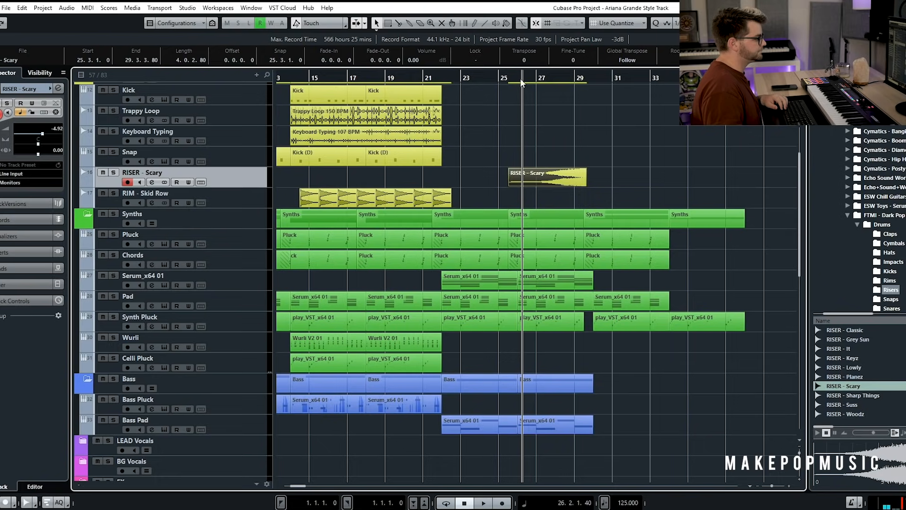
- Play the riser, lower its track volume to about -19.3 dB and route its output to Drums
{"action": "key", "text": "space"}
{"action": "left_click", "coordinate": [25, 134]}
{"action": "left_click", "coordinate": [12, 184]}
{"action": "left_click", "coordinate": [28, 372]}
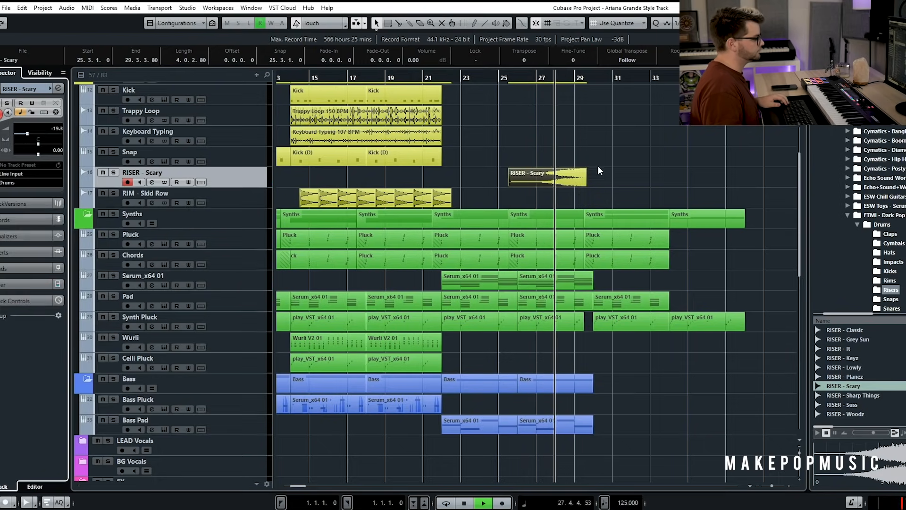
- Fit the RISER - Scary clip between bars 26 and 30 and give it a fade-in of 3.2.0.45
{"action": "scroll", "coordinate": [603, 182], "scroll_direction": "up", "scroll_amount": 3}
{"action": "left_click_drag", "start_coordinate": [567, 180], "coordinate": [580, 184]}
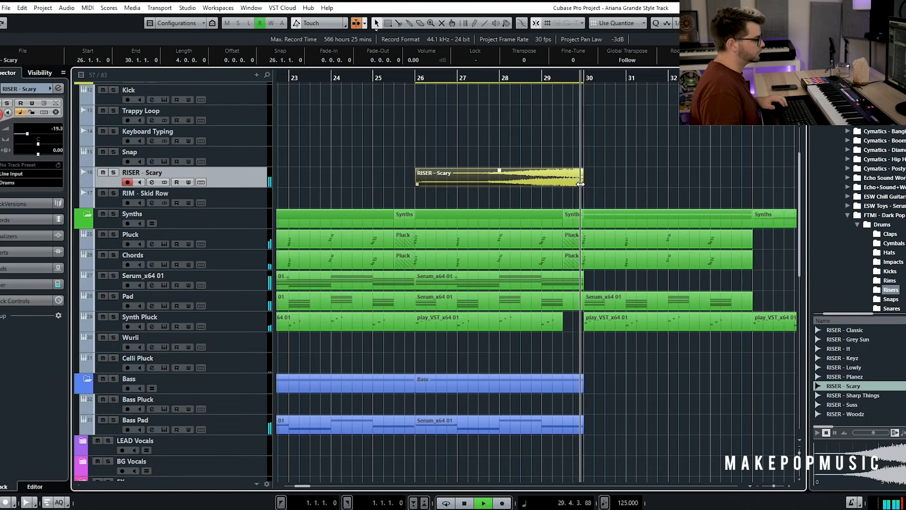
{"action": "scroll", "coordinate": [501, 90], "scroll_direction": "down", "scroll_amount": 3}
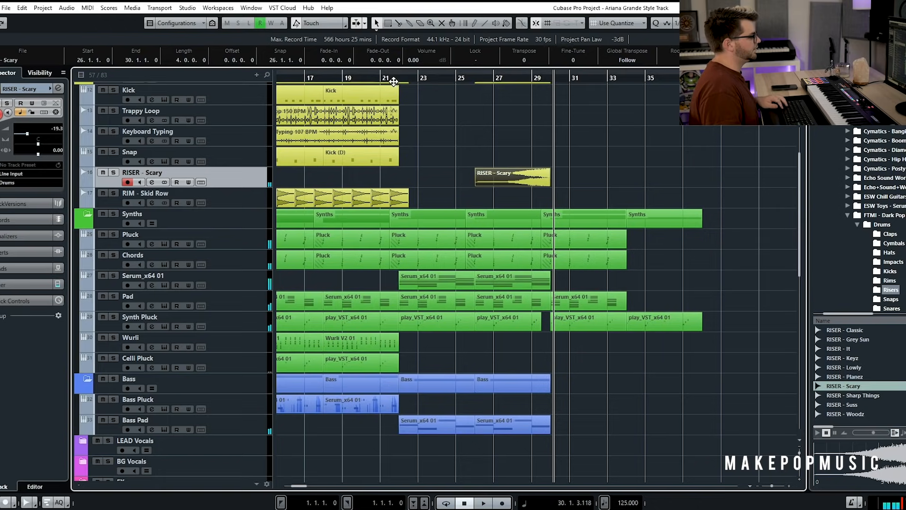
{"action": "left_click_drag", "start_coordinate": [476, 169], "coordinate": [548, 170]}
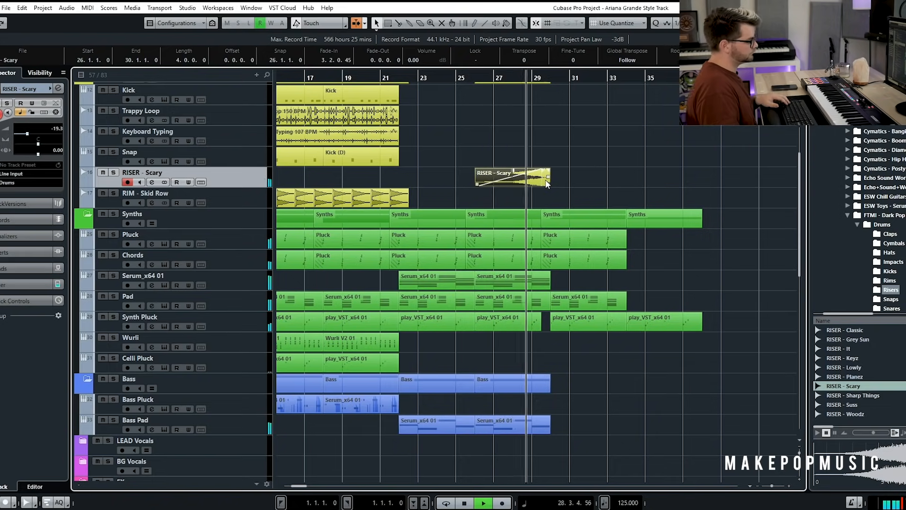
- Shift the RISER - Scary clip half a bar earlier so it ends at bar 29.3
{"action": "key", "text": "h"}
{"action": "key", "text": "h"}
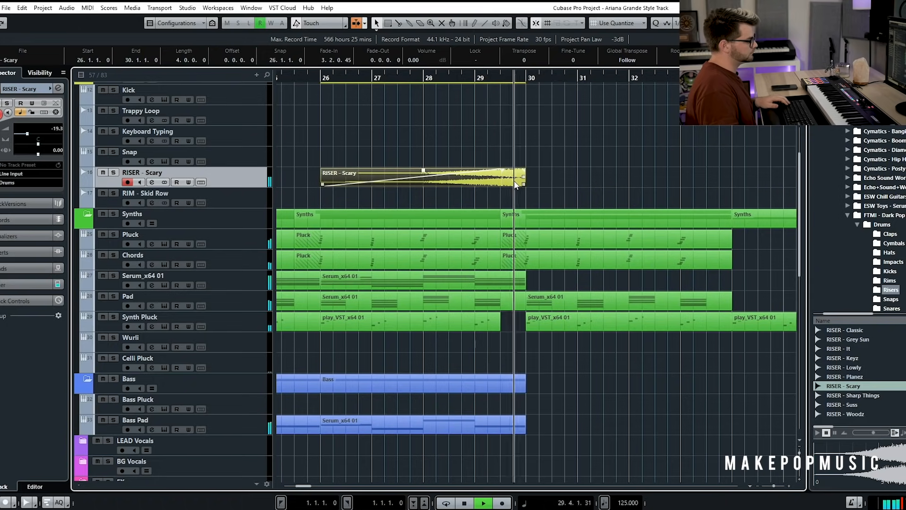
{"action": "key", "text": "space"}
{"action": "left_click_drag", "start_coordinate": [511, 180], "coordinate": [485, 180]}
- Shorten the final Serum_x64 01 pad chord at bar 29 to half a bar and trim the Pad part to end at bar 29.3
{"action": "left_click_drag", "start_coordinate": [359, 77], "coordinate": [333, 78]}
{"action": "double_click", "coordinate": [516, 285]}
{"action": "left_click_drag", "start_coordinate": [307, 255], "coordinate": [238, 380]}
{"action": "left_click_drag", "start_coordinate": [258, 333], "coordinate": [241, 333]}
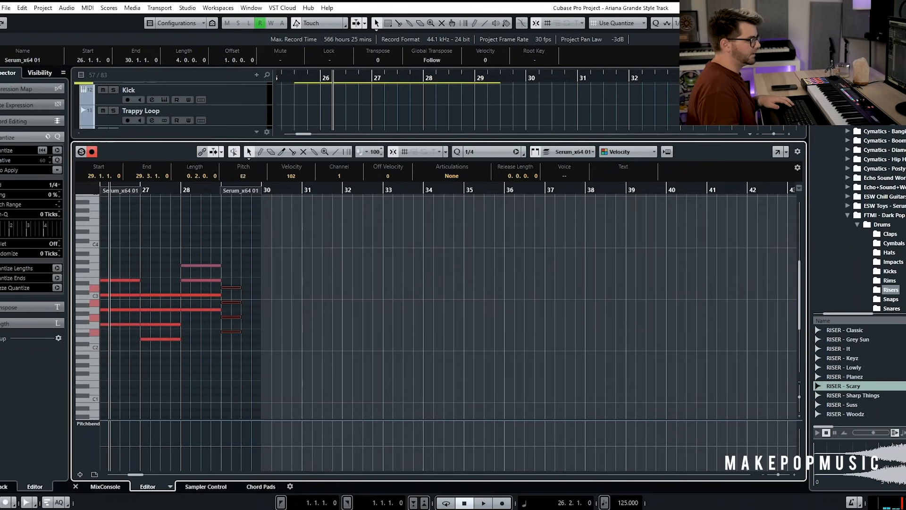
{"action": "key", "text": "Return"}
{"action": "left_click_drag", "start_coordinate": [520, 308], "coordinate": [501, 307]}
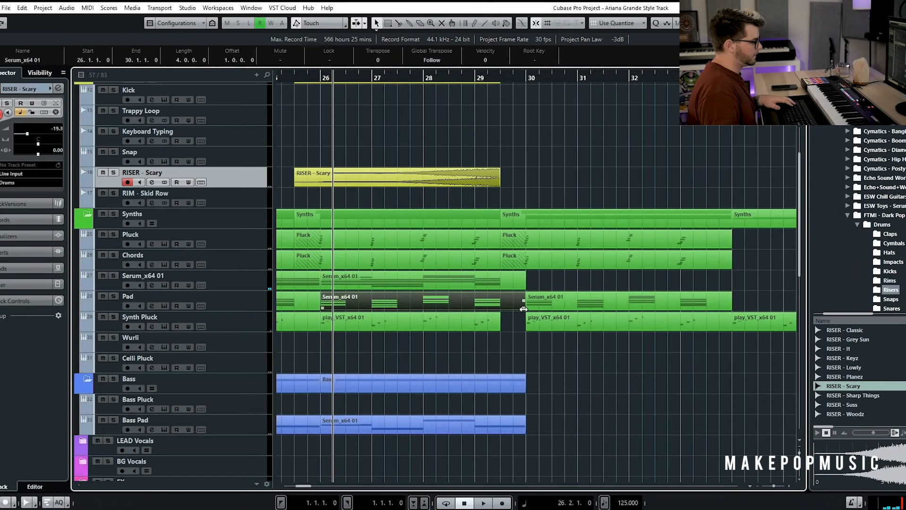
- Shorten the last Bass Pad note at bar 29 to half a bar and listen to the resulting gap
{"action": "scroll", "coordinate": [519, 212], "scroll_direction": "down", "scroll_amount": 3}
{"action": "left_click", "coordinate": [513, 422]}
{"action": "key", "text": "Return"}
{"action": "left_click_drag", "start_coordinate": [258, 314], "coordinate": [241, 314]}
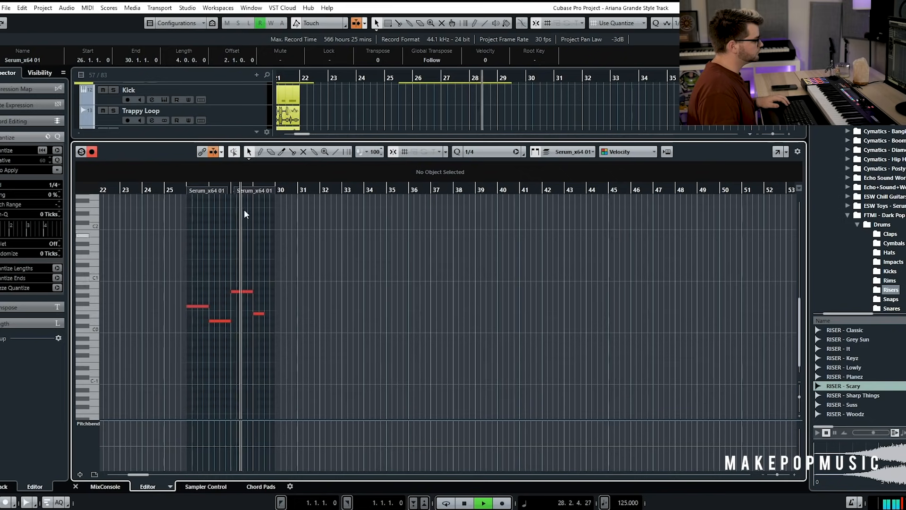
{"action": "key", "text": "Return"}
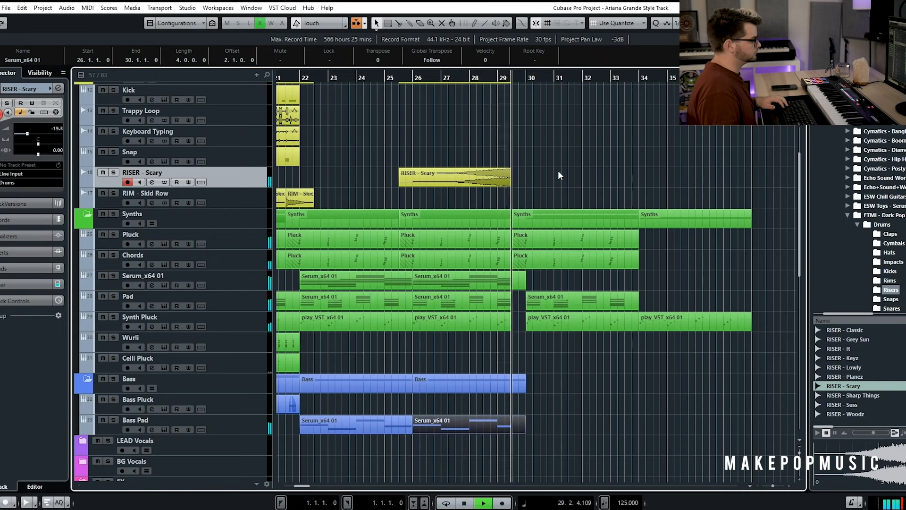
{"action": "key", "text": "space"}
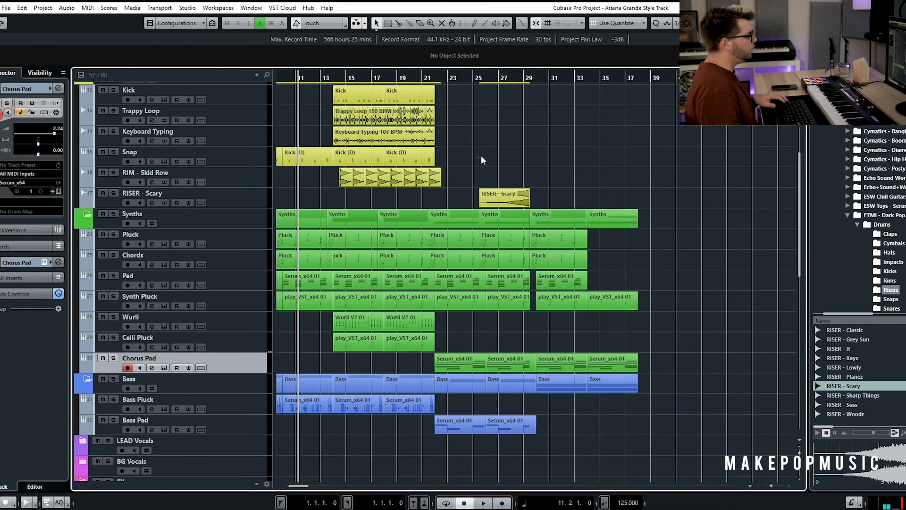
- Delete the leftover synth and bass parts after bar 30 and play the arrangement from bar 13
{"action": "key", "text": "g"}
{"action": "left_click_drag", "start_coordinate": [595, 211], "coordinate": [551, 388]}
{"action": "key", "text": "Delete"}
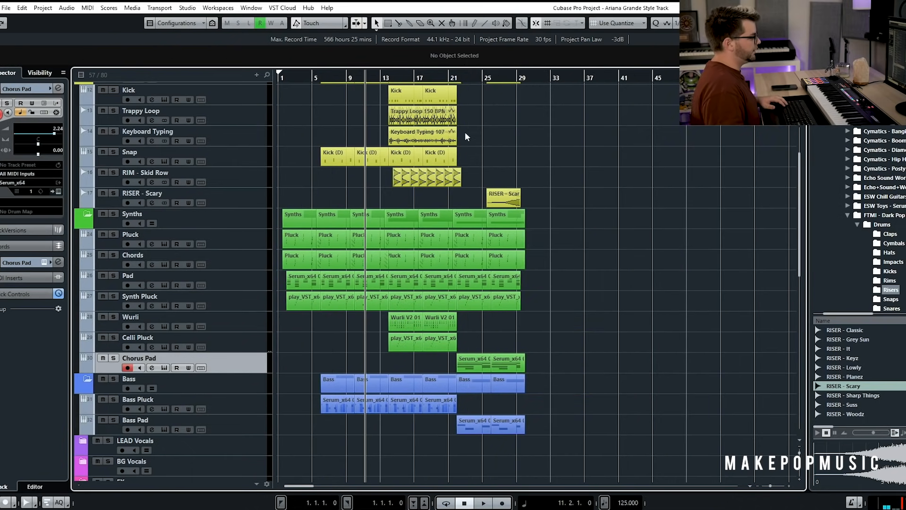
{"action": "left_click", "coordinate": [384, 79]}
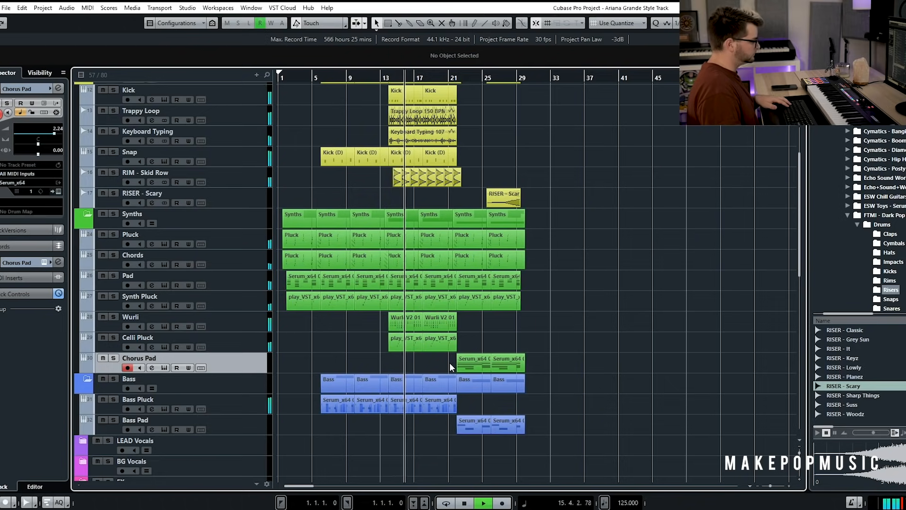
{"action": "key", "text": "space"}
- Copy the synth parts from Pluck through Celli Pluck in bars 14 to 22 and paste them lined up with bar 30
{"action": "left_click_drag", "start_coordinate": [449, 361], "coordinate": [391, 222]}
{"action": "left_click", "coordinate": [224, 238]}
{"action": "left_click", "coordinate": [518, 77]}
{"action": "key", "text": "ctrl+v"}
{"action": "scroll", "coordinate": [531, 264], "scroll_direction": "up", "scroll_amount": 5}
{"action": "left_click_drag", "start_coordinate": [536, 284], "coordinate": [525, 303]}
{"action": "scroll", "coordinate": [520, 292], "scroll_direction": "down", "scroll_amount": 5}
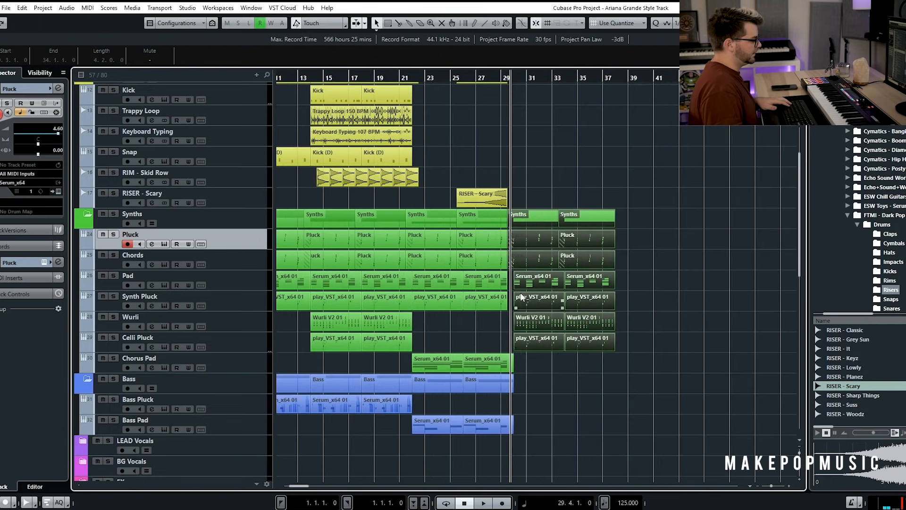
- Copy the two Chorus Pad parts from bars 22 to 30 and paste them starting at bar 30
{"action": "left_click", "coordinate": [522, 342]}
{"action": "left_click_drag", "start_coordinate": [515, 365], "coordinate": [398, 366]}
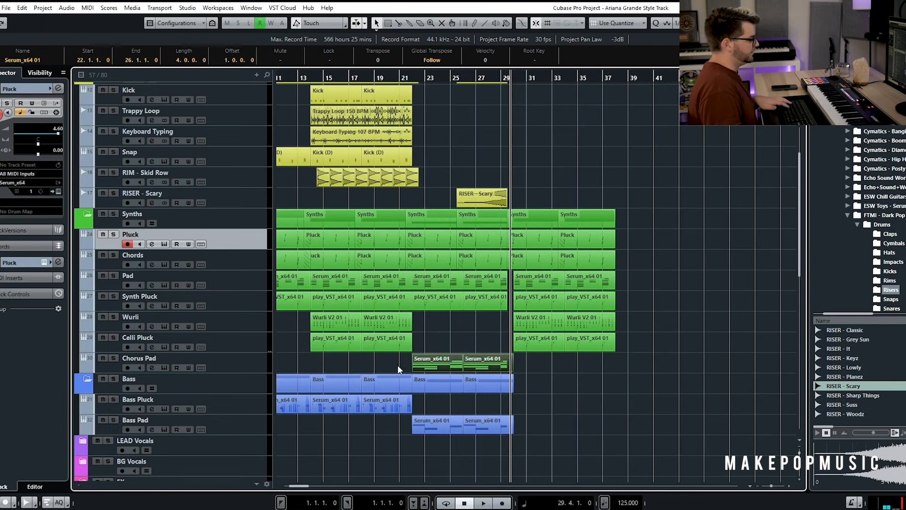
{"action": "key", "text": "ctrl+v"}
{"action": "scroll", "coordinate": [517, 382], "scroll_direction": "up", "scroll_amount": 5}
{"action": "mouse_move", "coordinate": [520, 365]}
{"action": "left_mouse_down"}
{"action": "mouse_move", "coordinate": [536, 369]}
{"action": "mouse_move", "coordinate": [528, 365]}
{"action": "left_mouse_up"}
{"action": "scroll", "coordinate": [529, 364], "scroll_direction": "down", "scroll_amount": 3}
{"action": "scroll", "coordinate": [431, 206], "scroll_direction": "up", "scroll_amount": 4}
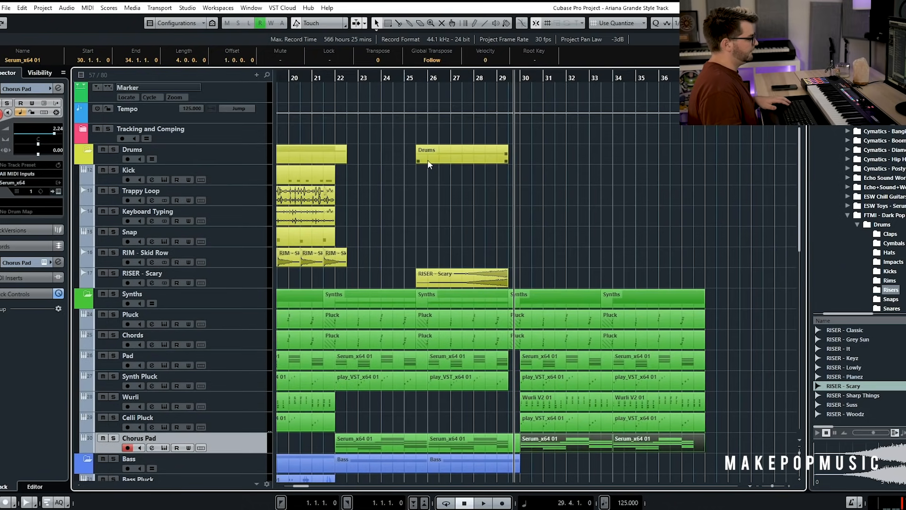
- Copy the drum parts from bars 14 to 22 and align the pasted Trappy Loop, Keyboard Typing, Snap and RIM clips to bar 30
{"action": "scroll", "coordinate": [430, 206], "scroll_direction": "up", "scroll_amount": 1}
{"action": "left_click_drag", "start_coordinate": [563, 203], "coordinate": [383, 260]}
{"action": "left_click", "coordinate": [237, 197]}
{"action": "key", "text": "ctrl+v"}
{"action": "scroll", "coordinate": [501, 199], "scroll_direction": "right", "scroll_amount": 10}
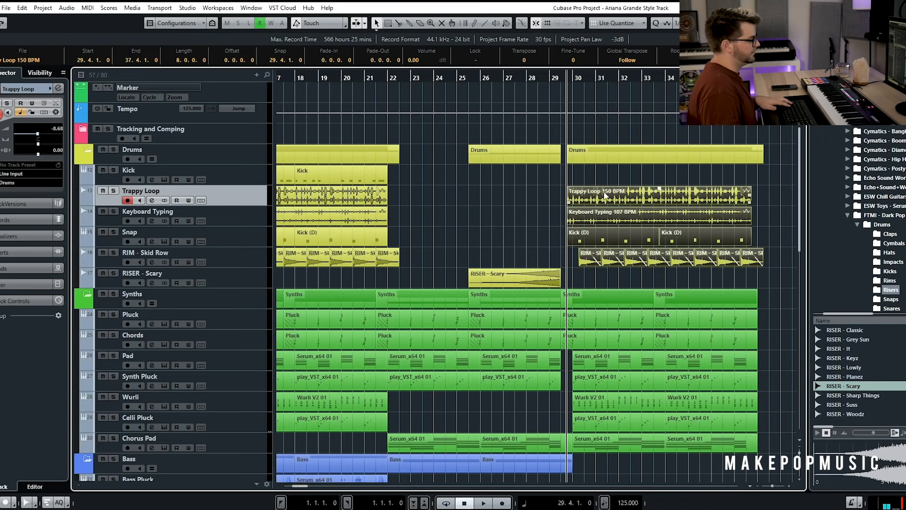
{"action": "left_click_drag", "start_coordinate": [505, 194], "coordinate": [507, 193]}
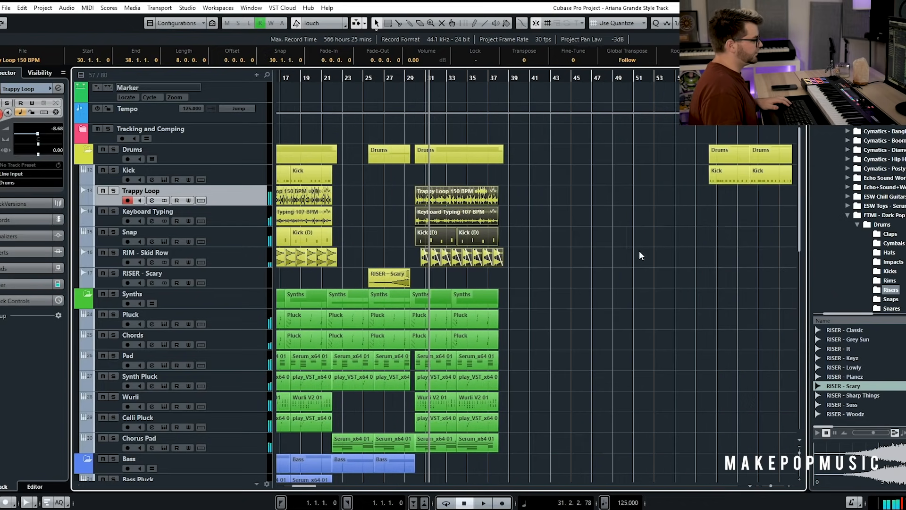
- Move the stray copied Kick parts back to bar 30 and play the new section from there
{"action": "left_click_drag", "start_coordinate": [669, 177], "coordinate": [419, 176]}
{"action": "scroll", "coordinate": [418, 202], "scroll_direction": "up", "scroll_amount": 4}
{"action": "scroll", "coordinate": [487, 170], "scroll_direction": "left", "scroll_amount": 4}
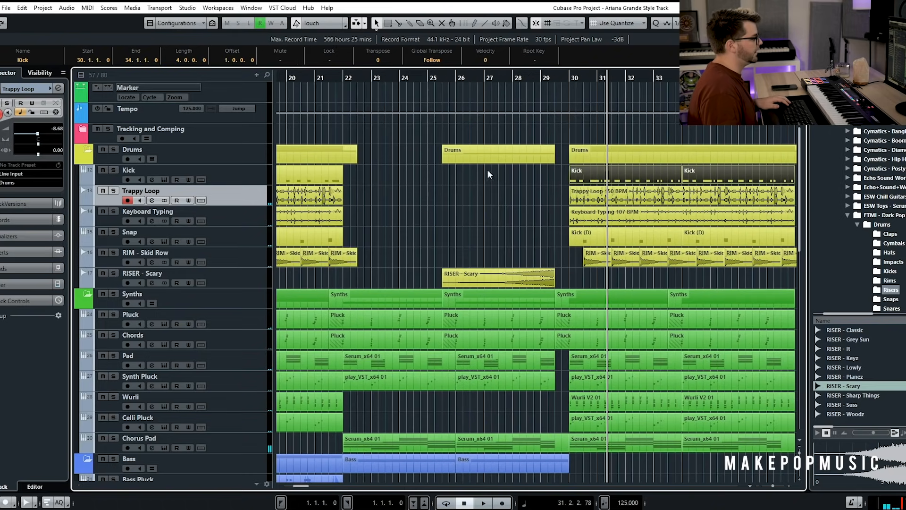
{"action": "scroll", "coordinate": [497, 181], "scroll_direction": "right", "scroll_amount": 2}
{"action": "left_click", "coordinate": [517, 78]}
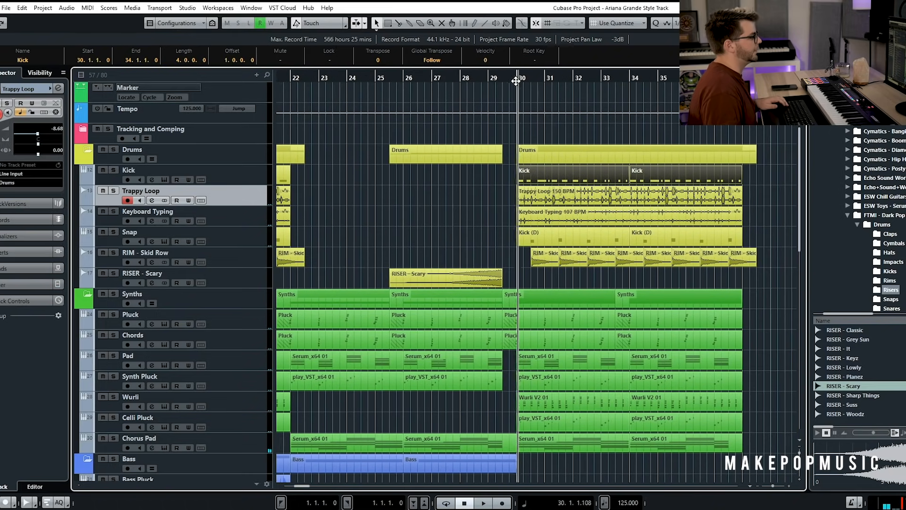
{"action": "key", "text": "space"}
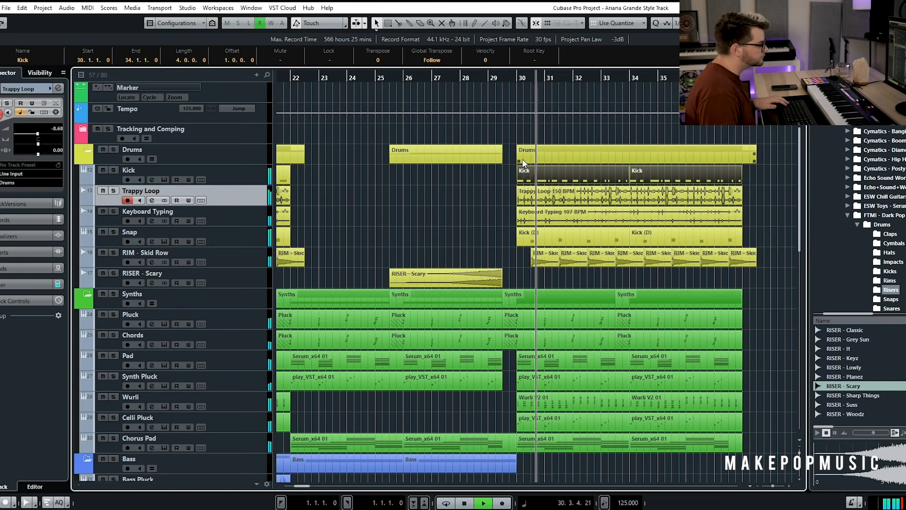
{"action": "left_click", "coordinate": [508, 140]}
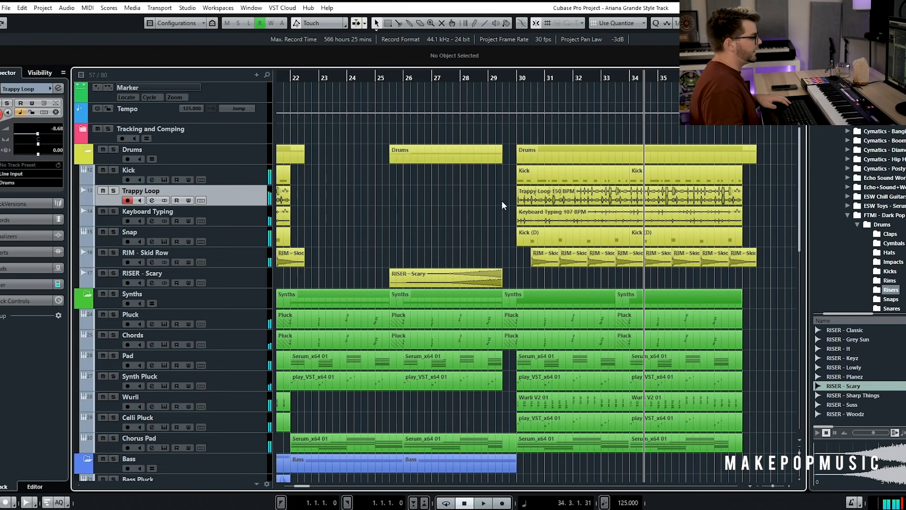
- Add a Groove Agent SE instrument track for the snare among the drum tracks
{"action": "scroll", "coordinate": [502, 200], "scroll_direction": "down", "scroll_amount": 2}
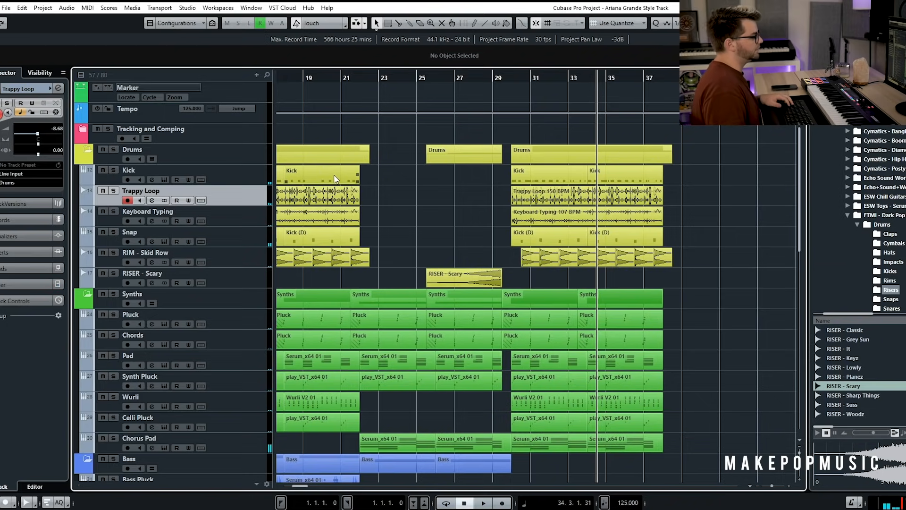
{"action": "scroll", "coordinate": [531, 195], "scroll_direction": "left", "scroll_amount": 3}
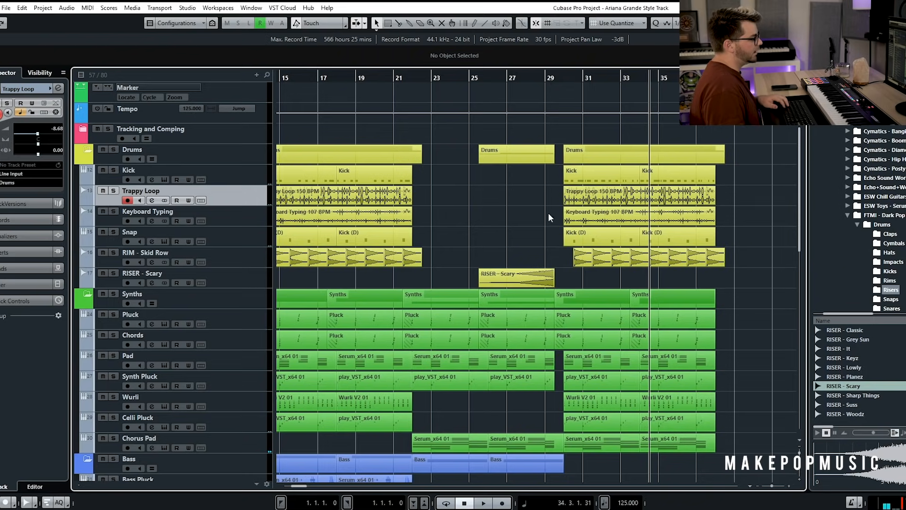
{"action": "left_click", "coordinate": [253, 222]}
{"action": "right_click", "coordinate": [237, 220]}
{"action": "mouse_move", "coordinate": [264, 227]}
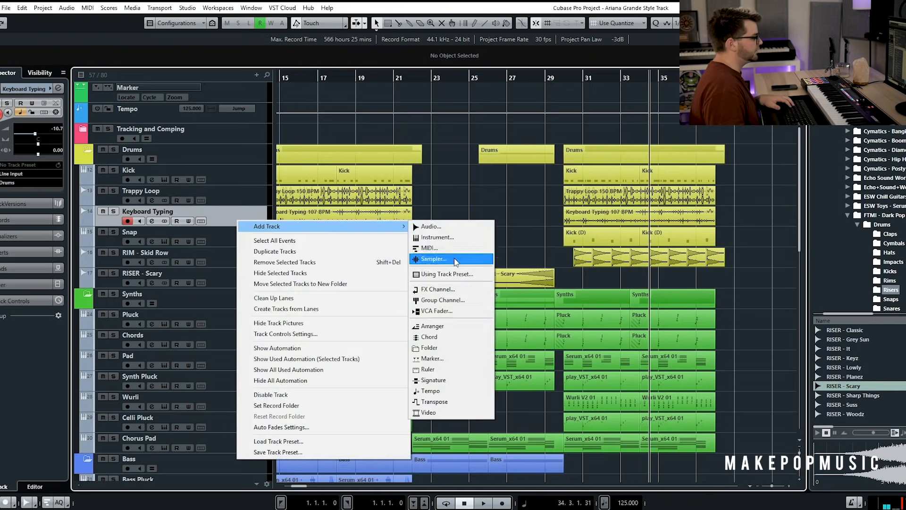
{"action": "left_click", "coordinate": [437, 237]}
{"action": "left_click", "coordinate": [395, 206]}
{"action": "left_click", "coordinate": [352, 245]}
{"action": "left_click", "coordinate": [392, 251]}
{"action": "left_click", "coordinate": [471, 212]}
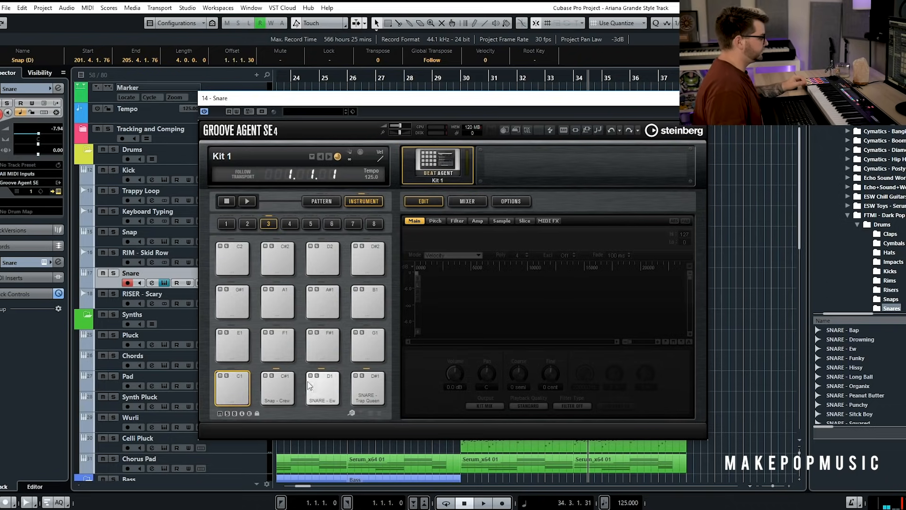
- Examine the SNARE - Ew and SNARE - Trap Queen pads in the kit and the VerbSuite Classics reverb on the Snare channel
{"action": "left_click", "coordinate": [324, 401]}
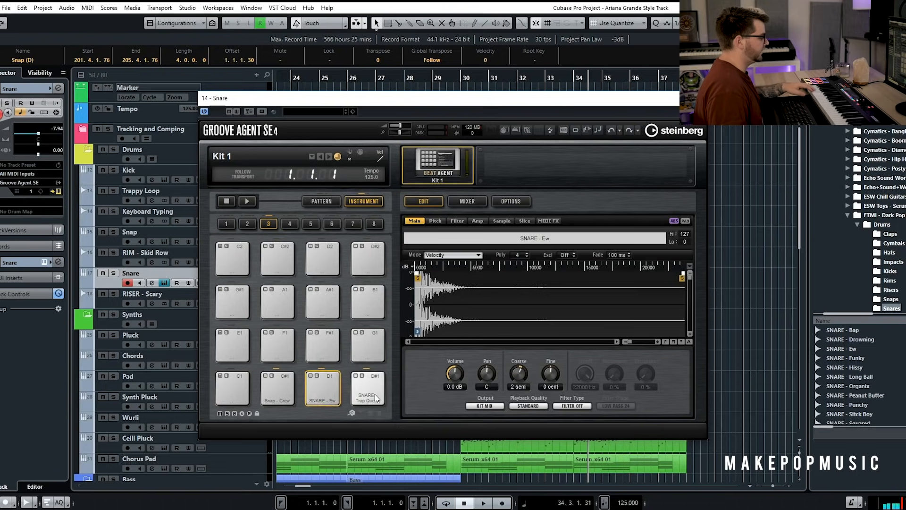
{"action": "left_click", "coordinate": [376, 398]}
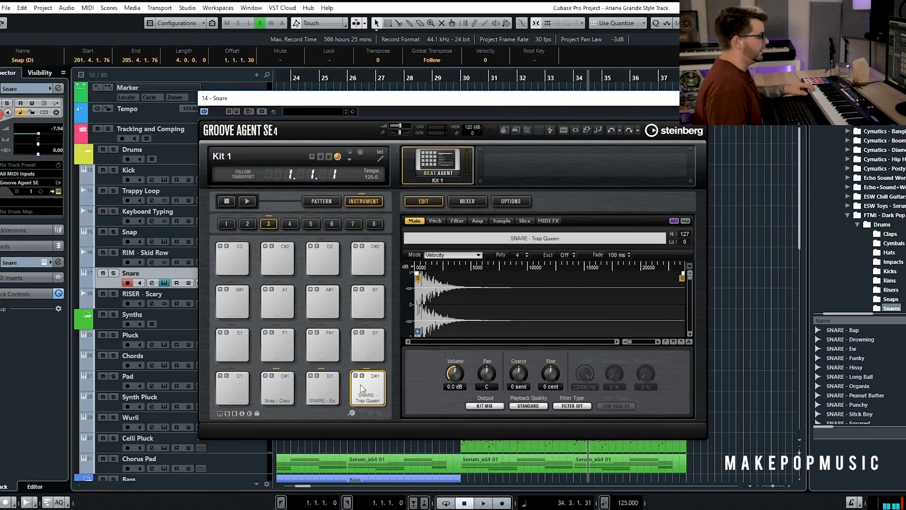
{"action": "left_click", "coordinate": [149, 283]}
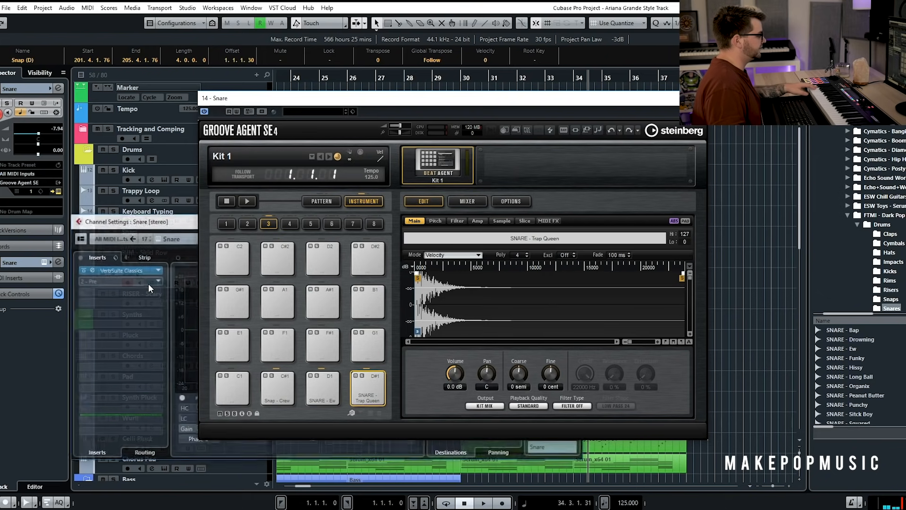
{"action": "left_click", "coordinate": [119, 270]}
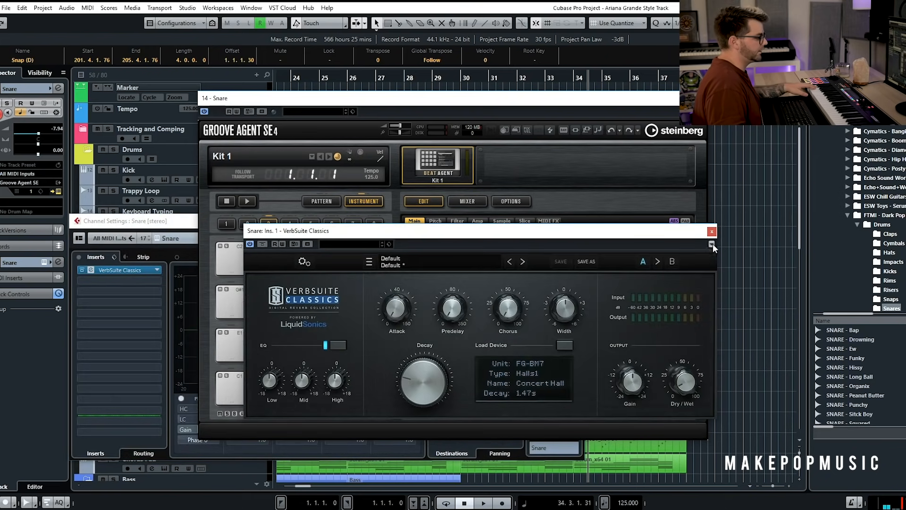
{"action": "left_click", "coordinate": [712, 231]}
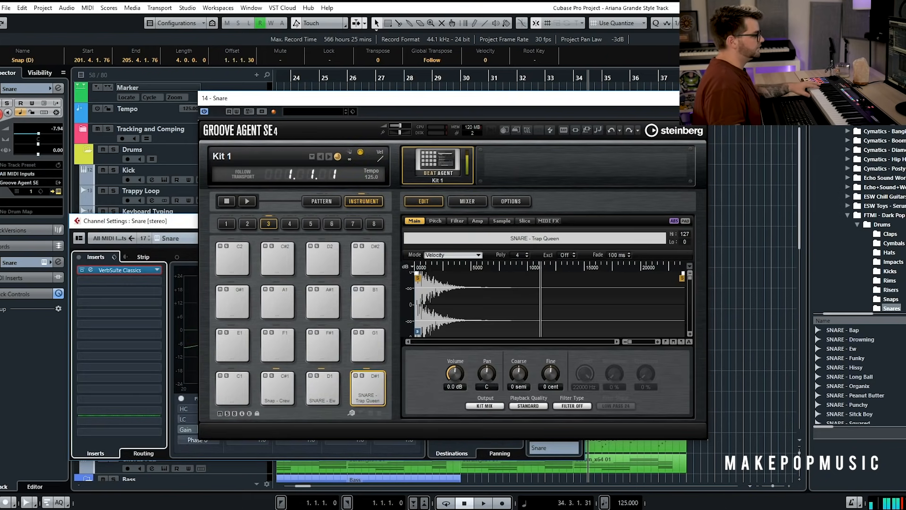
{"action": "left_click", "coordinate": [700, 98]}
{"action": "left_click", "coordinate": [577, 222]}
- Record a snare pattern on the Snare track, starting at bar 29 and continuing over the section at bar 30
{"action": "left_click", "coordinate": [452, 81]}
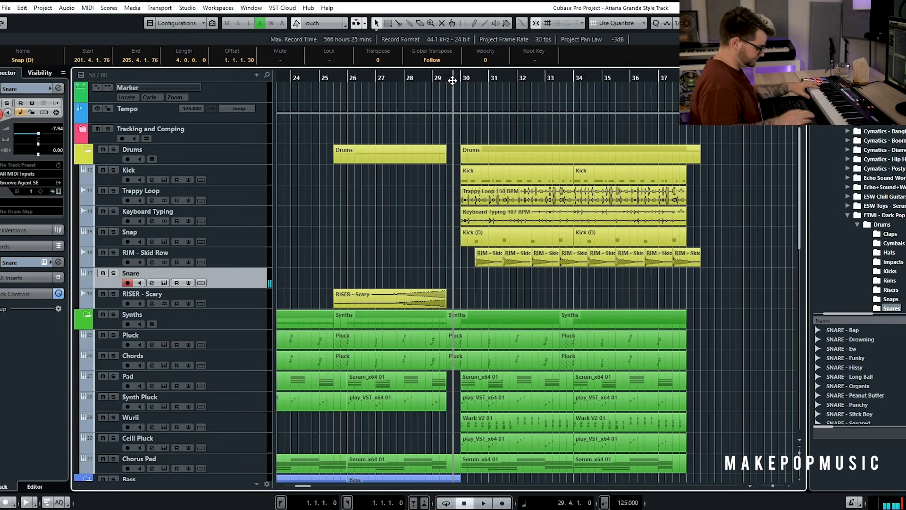
{"action": "key", "text": "space"}
{"action": "key", "text": "space"}
{"action": "left_click", "coordinate": [501, 502]}
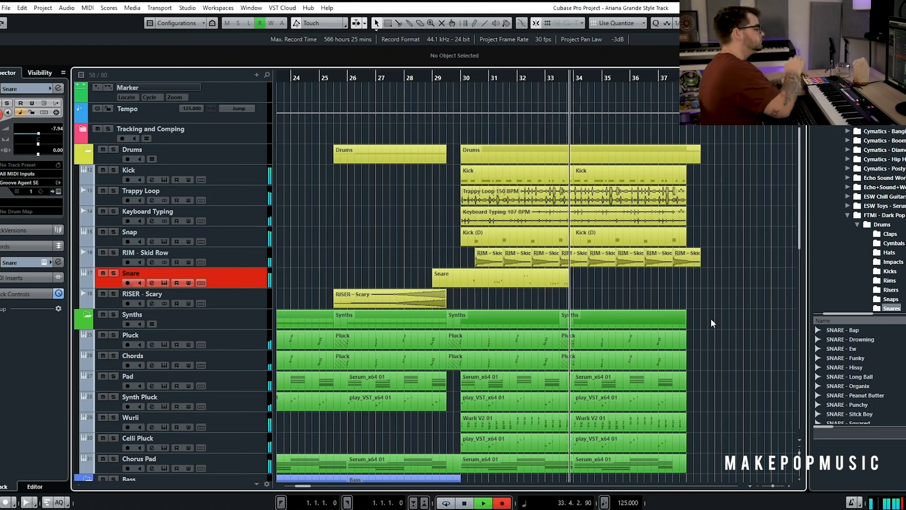
{"action": "key", "text": "space"}
- Quantize the recorded snare notes to 1/8 Triplet in the note editor and play them back from bar 30
{"action": "double_click", "coordinate": [534, 277]}
{"action": "left_click_drag", "start_coordinate": [331, 276], "coordinate": [122, 368]}
{"action": "scroll", "coordinate": [197, 362], "scroll_direction": "up", "scroll_amount": 3}
{"action": "scroll", "coordinate": [331, 354], "scroll_direction": "left", "scroll_amount": 5}
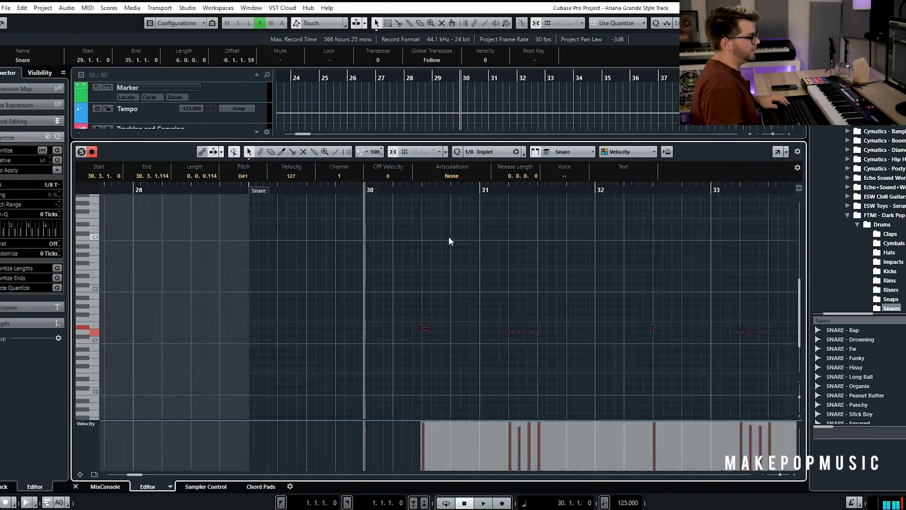
{"action": "scroll", "coordinate": [448, 236], "scroll_direction": "down", "scroll_amount": 2}
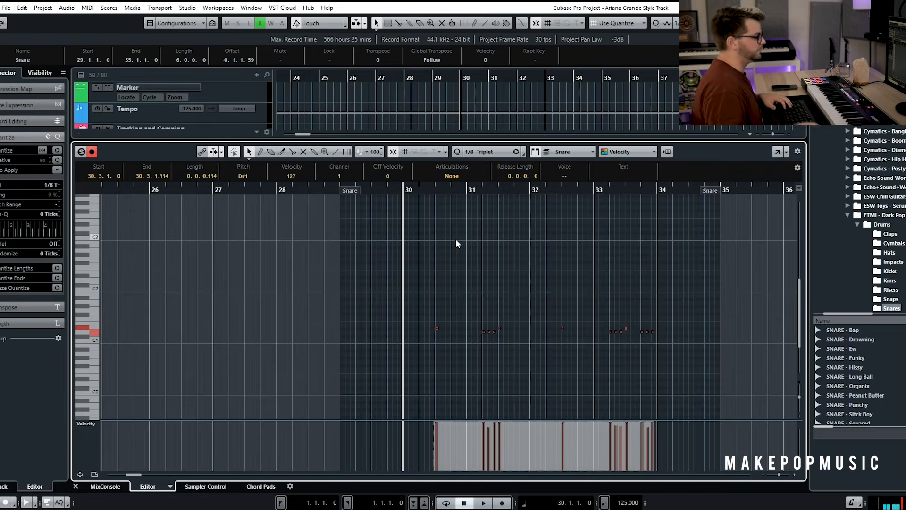
{"action": "key", "text": "space"}
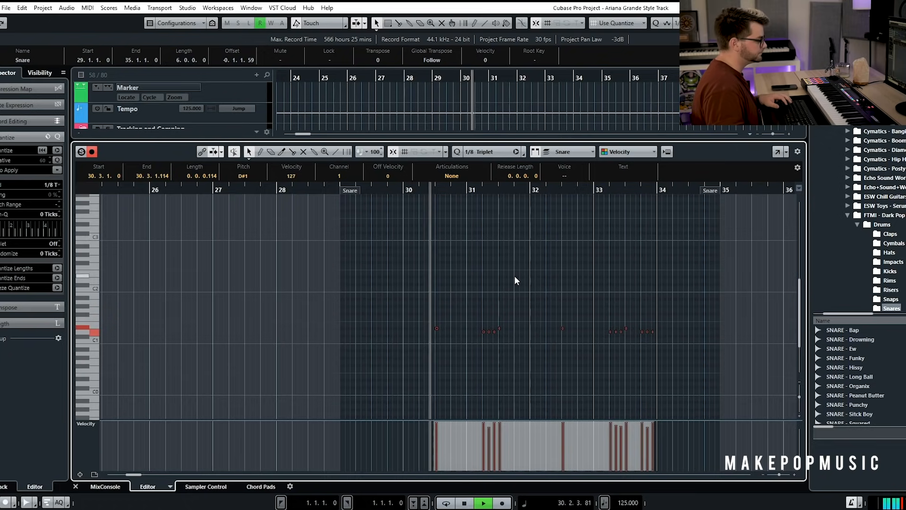
{"action": "key", "text": "Return"}
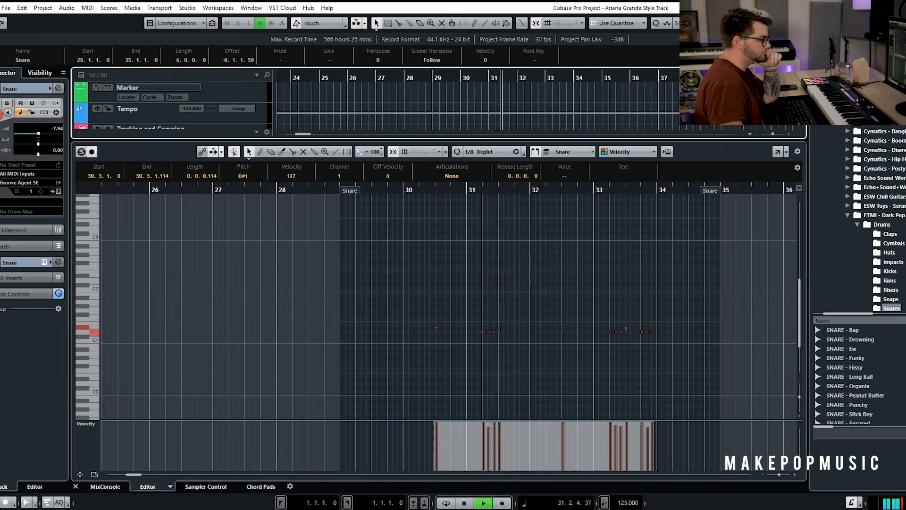
- Trim the Snare part to run from bar 30 to bar 34 and duplicate it to continue until bar 38
{"action": "left_click", "coordinate": [596, 292]}
{"action": "left_click", "coordinate": [676, 23]}
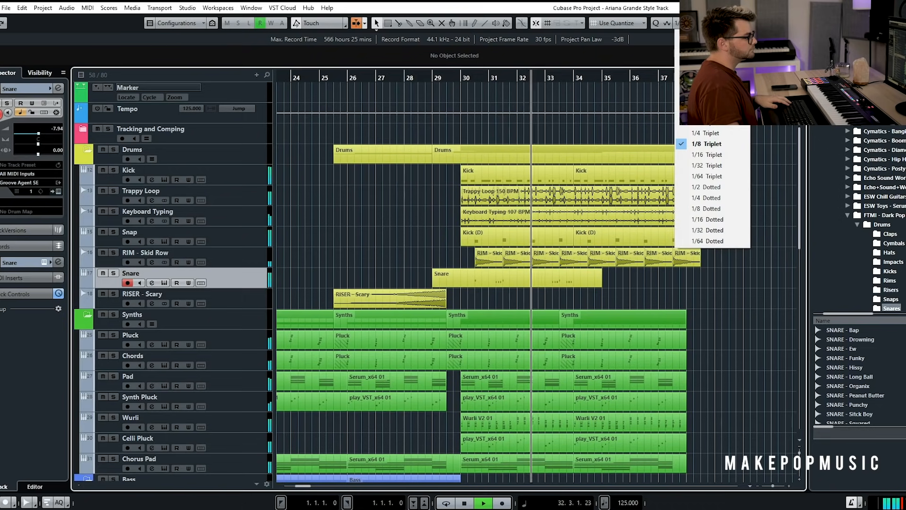
{"action": "left_click", "coordinate": [698, 36]}
{"action": "left_click_drag", "start_coordinate": [434, 285], "coordinate": [469, 279]}
{"action": "left_click_drag", "start_coordinate": [600, 283], "coordinate": [573, 283]}
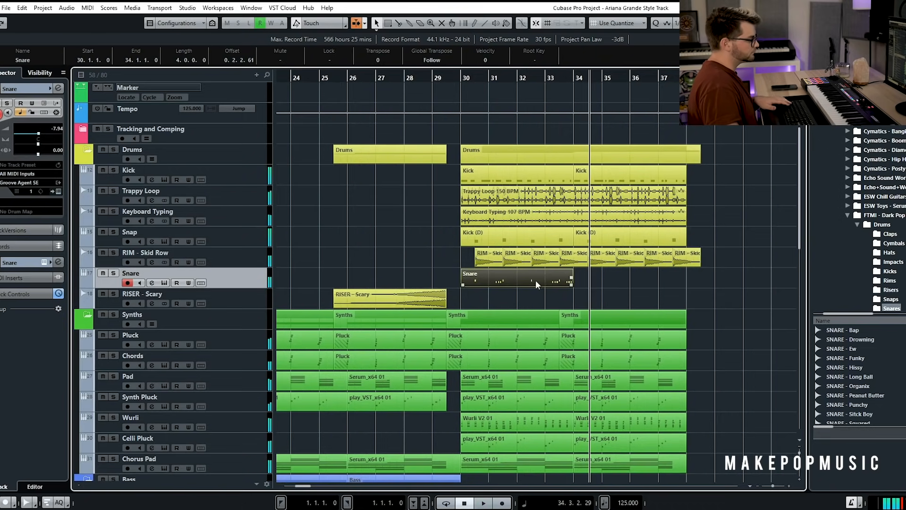
{"action": "key", "text": "ctrl+d"}
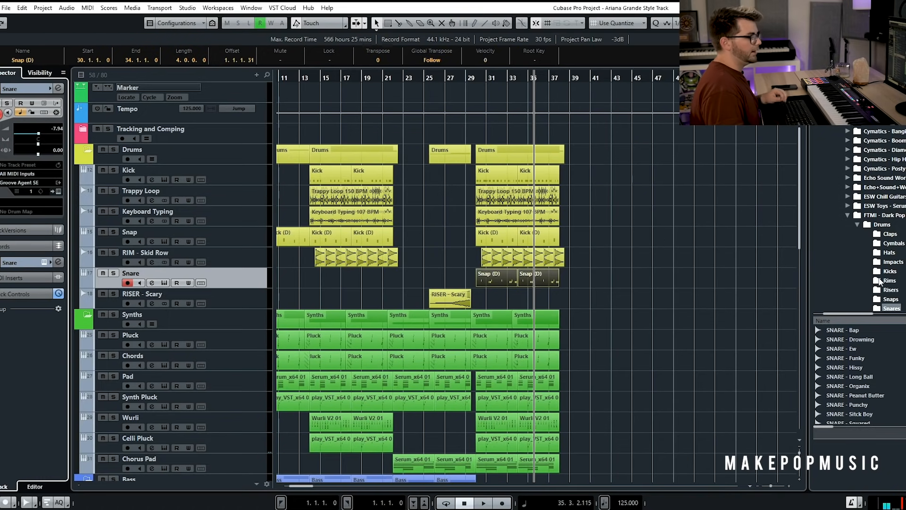
- Place the Impact - Cellars sample from the Impacts folder at bar 30 below Snare, with its track routed to Drums at about -10.3 dB
{"action": "scroll", "coordinate": [885, 260], "scroll_direction": "down", "scroll_amount": 1}
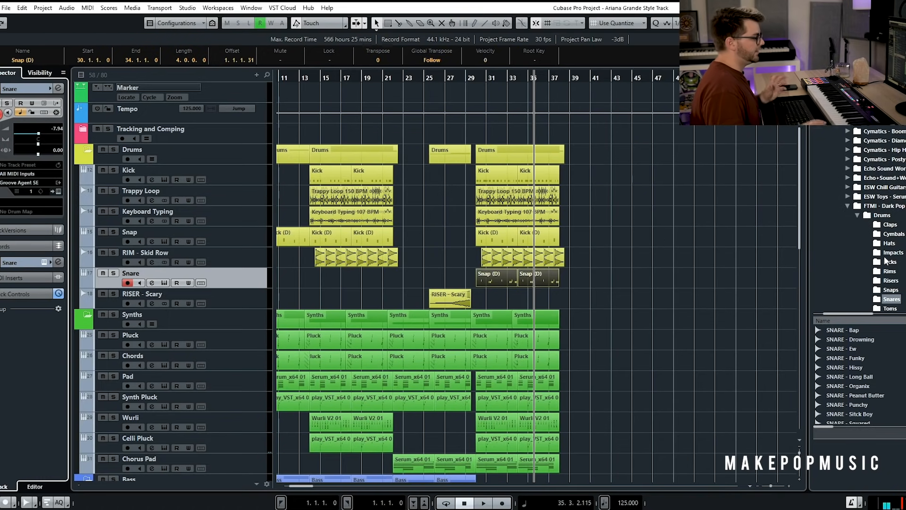
{"action": "left_click", "coordinate": [889, 254]}
{"action": "scroll", "coordinate": [890, 255], "scroll_direction": "down", "scroll_amount": 1}
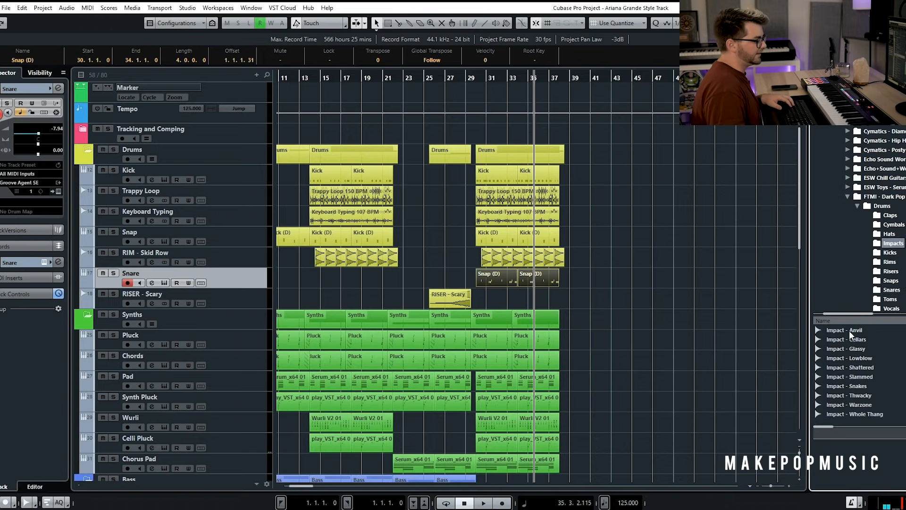
{"action": "left_click", "coordinate": [853, 341]}
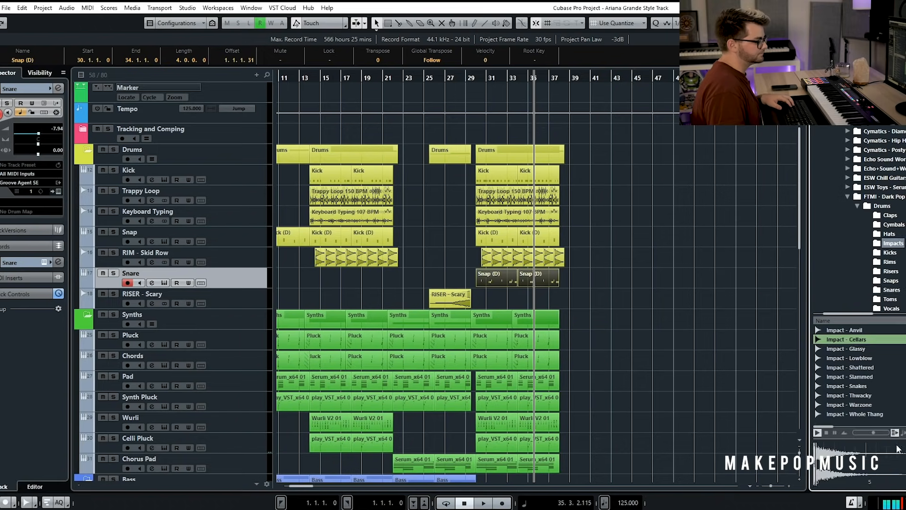
{"action": "left_click_drag", "start_coordinate": [584, 274], "coordinate": [493, 288]}
{"action": "left_click", "coordinate": [518, 301]}
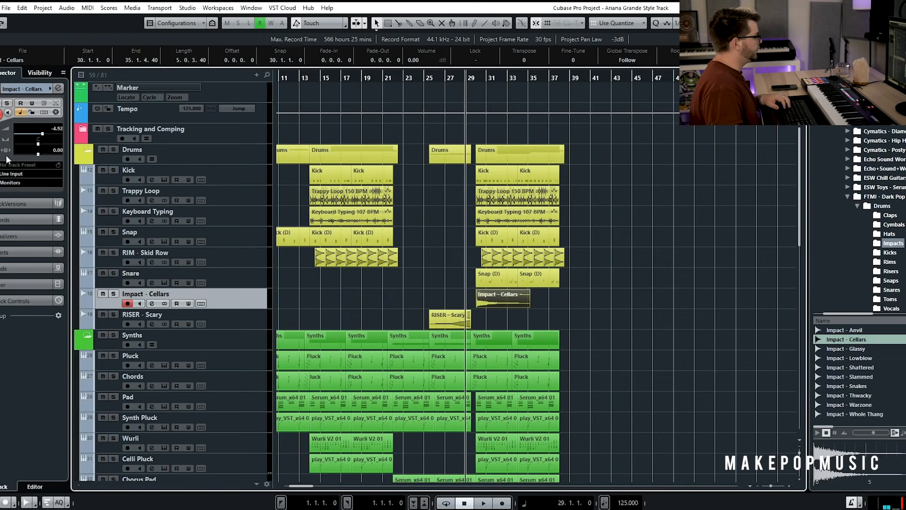
{"action": "left_click", "coordinate": [13, 183]}
{"action": "left_click", "coordinate": [41, 374]}
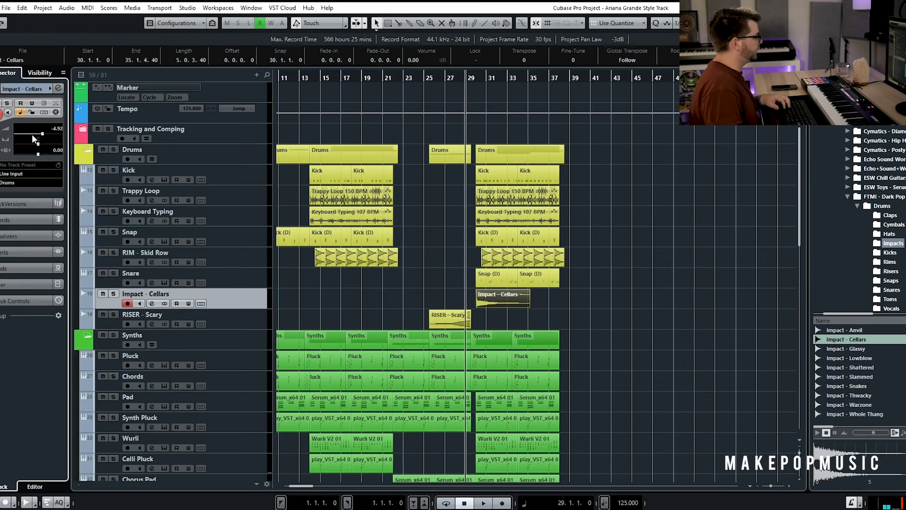
- Add Impact - Glassy at bar 30 on its own track with a full-length fade-out, routed to Drums at about -12.5 dB
{"action": "key", "text": "Down"}
{"action": "left_click", "coordinate": [489, 320]}
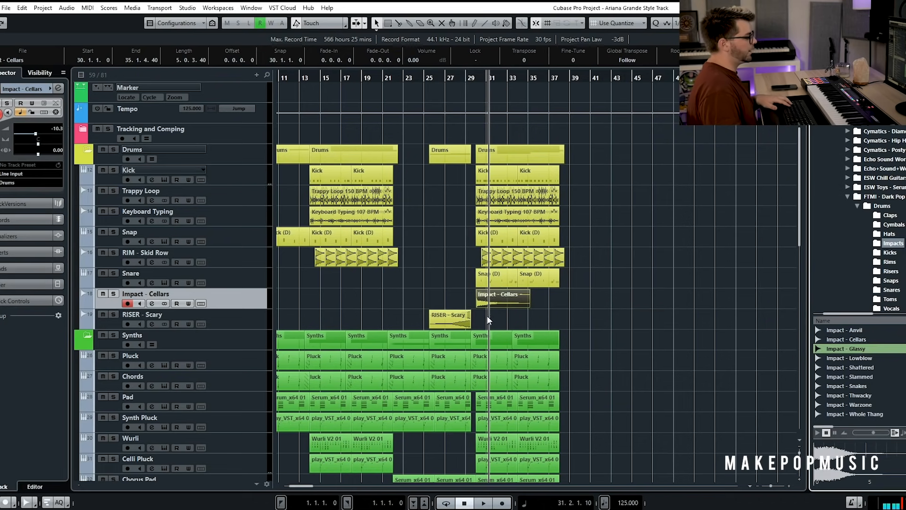
{"action": "key", "text": "Return"}
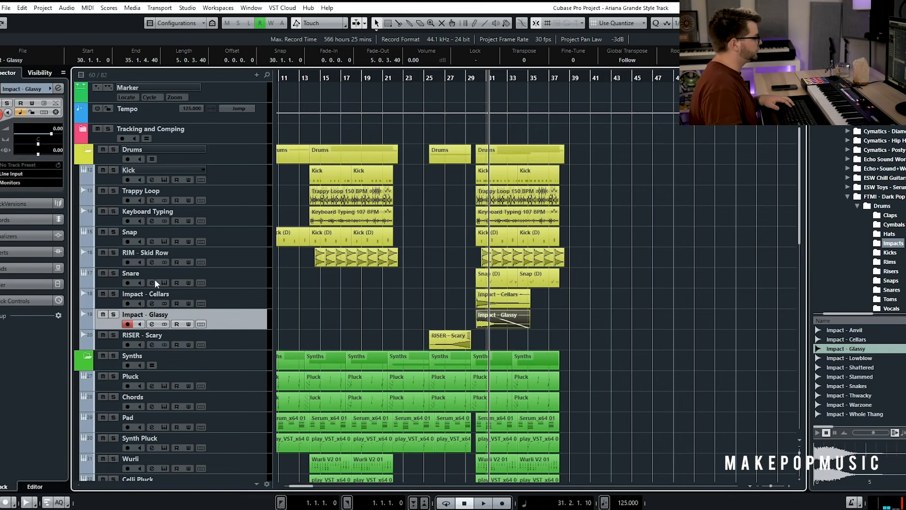
{"action": "left_click", "coordinate": [15, 186]}
{"action": "left_click", "coordinate": [49, 374]}
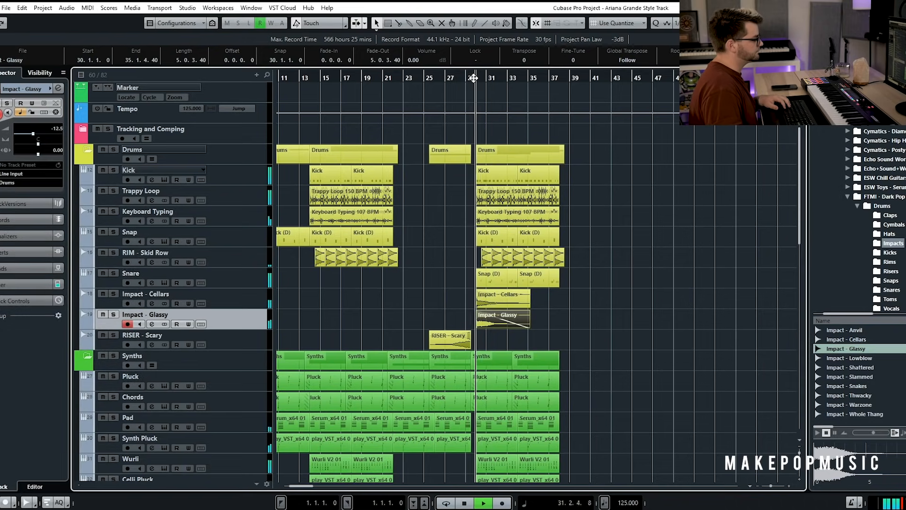
- Play the section from bar 30 with the two impacts and review the whole arrangement
{"action": "key", "text": "g"}
{"action": "key", "text": "g"}
{"action": "key", "text": "h"}
{"action": "key", "text": "h"}
{"action": "key", "text": "h"}
{"action": "key", "text": "h"}
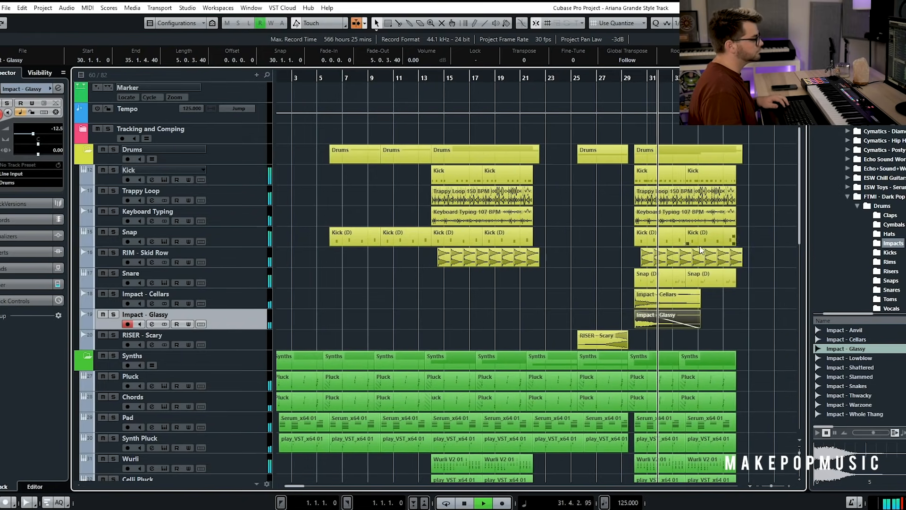
{"action": "key", "text": "space"}
{"action": "key", "text": "g"}
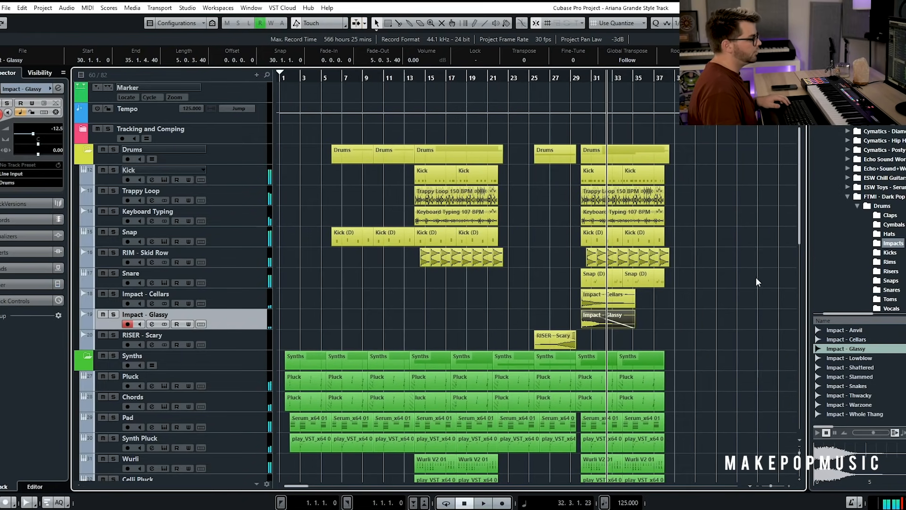
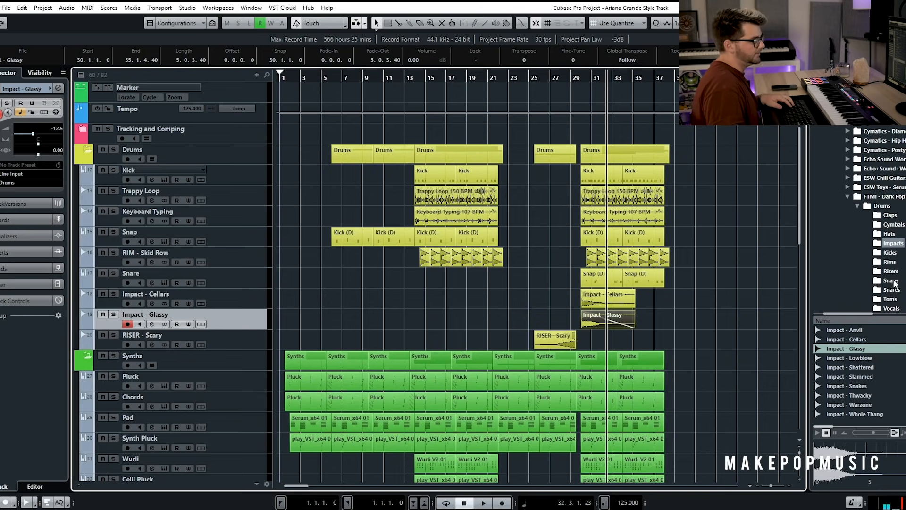
- Add the Hat - Lampshade sample from the Hats folder on a new drum track at beat 2 of bar 30 and play it
{"action": "left_click", "coordinate": [890, 234]}
{"action": "left_click_drag", "start_coordinate": [857, 367], "coordinate": [585, 343]}
{"action": "scroll", "coordinate": [585, 342], "scroll_direction": "up", "scroll_amount": 5}
{"action": "scroll", "coordinate": [580, 345], "scroll_direction": "up", "scroll_amount": 2}
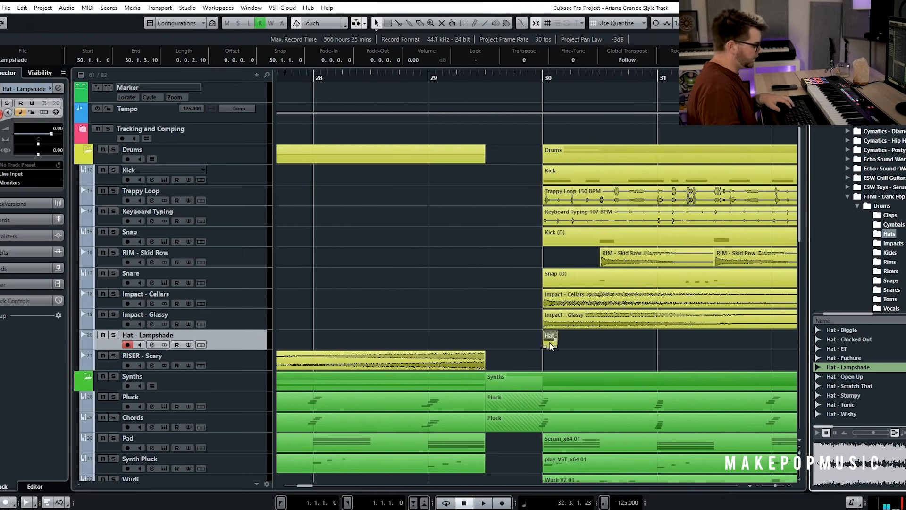
{"action": "left_click", "coordinate": [677, 23]}
{"action": "key", "text": "space"}
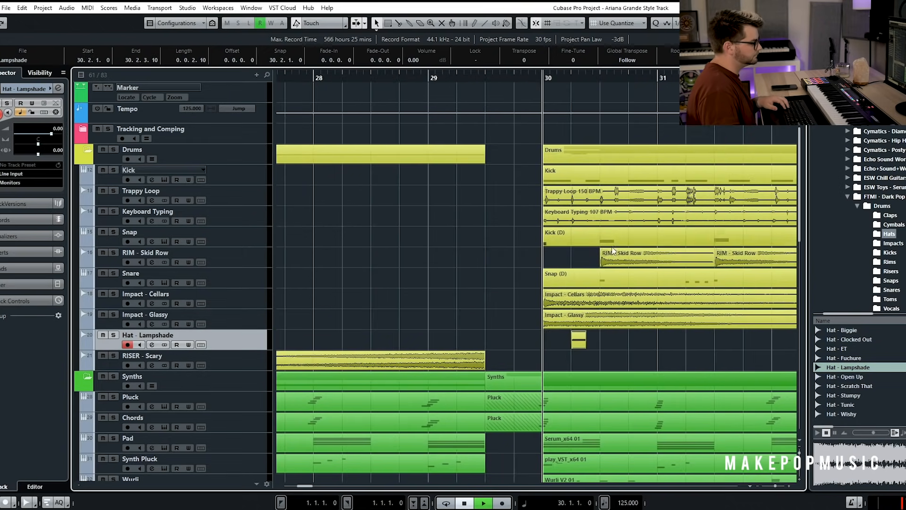
{"action": "key", "text": "space"}
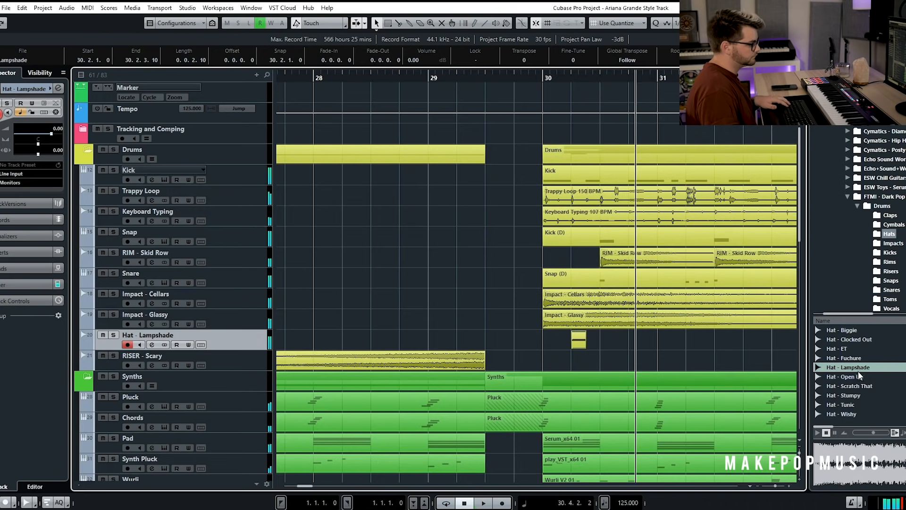
- Alternate Hat - Lampshade and Hat - Open Up on beat 2 of bars 30 to 37, naming the track Open Hats and routing it to Drums
{"action": "left_click", "coordinate": [851, 376]}
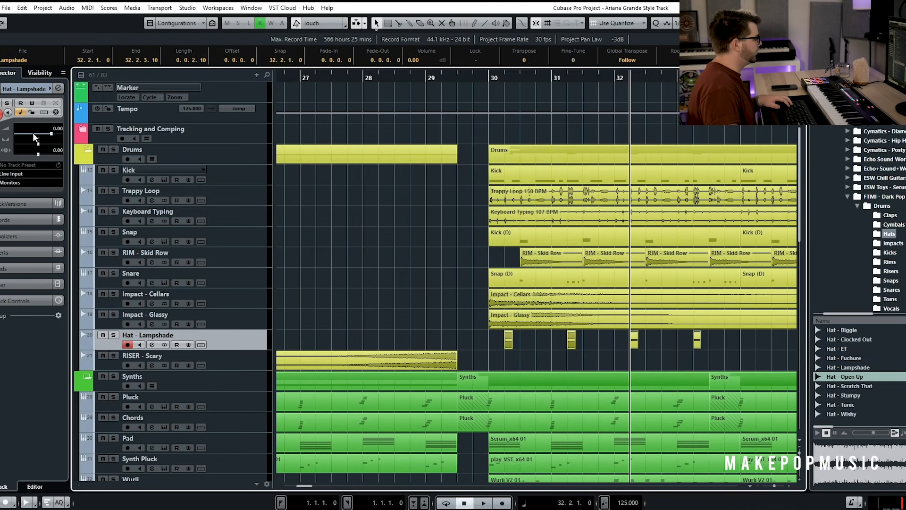
{"action": "left_click", "coordinate": [13, 190]}
{"action": "left_click", "coordinate": [42, 367]}
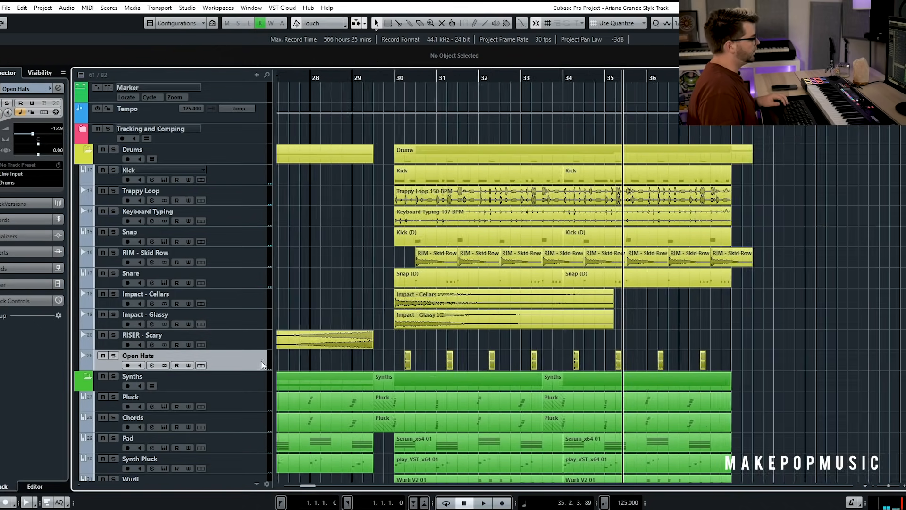
- Examine the Open Hats clips up close and play the fuller section from just before bar 30
{"action": "scroll", "coordinate": [422, 355], "scroll_direction": "up", "scroll_amount": 8}
{"action": "scroll", "coordinate": [455, 364], "scroll_direction": "down", "scroll_amount": 3}
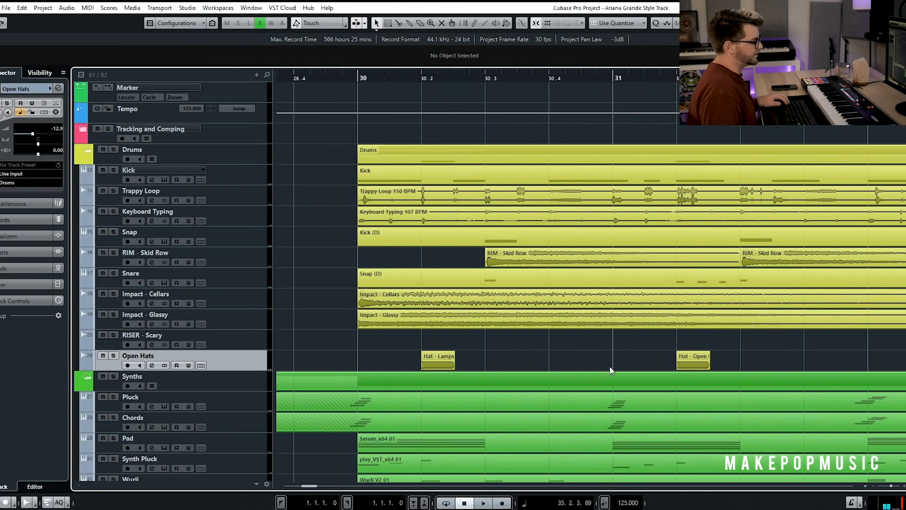
{"action": "scroll", "coordinate": [519, 354], "scroll_direction": "up", "scroll_amount": 3}
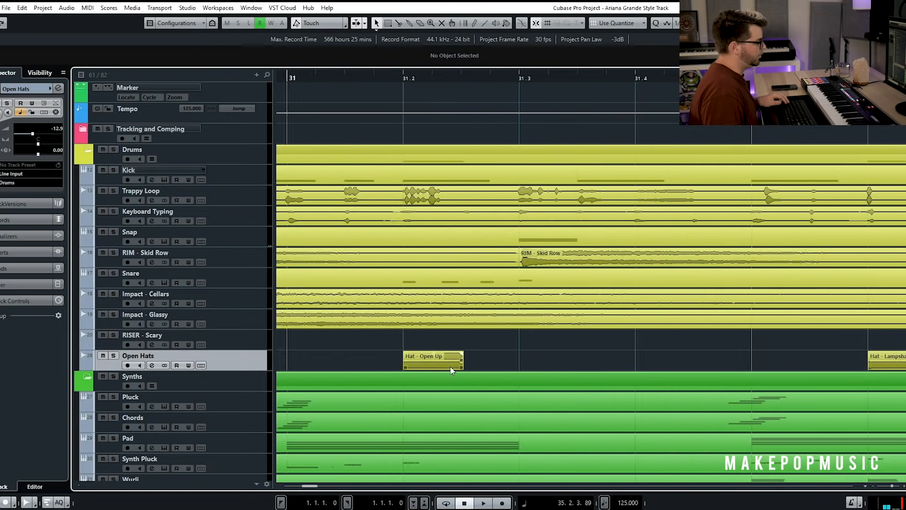
{"action": "scroll", "coordinate": [474, 345], "scroll_direction": "down", "scroll_amount": 5}
{"action": "scroll", "coordinate": [476, 348], "scroll_direction": "down", "scroll_amount": 4}
{"action": "left_click", "coordinate": [425, 77]}
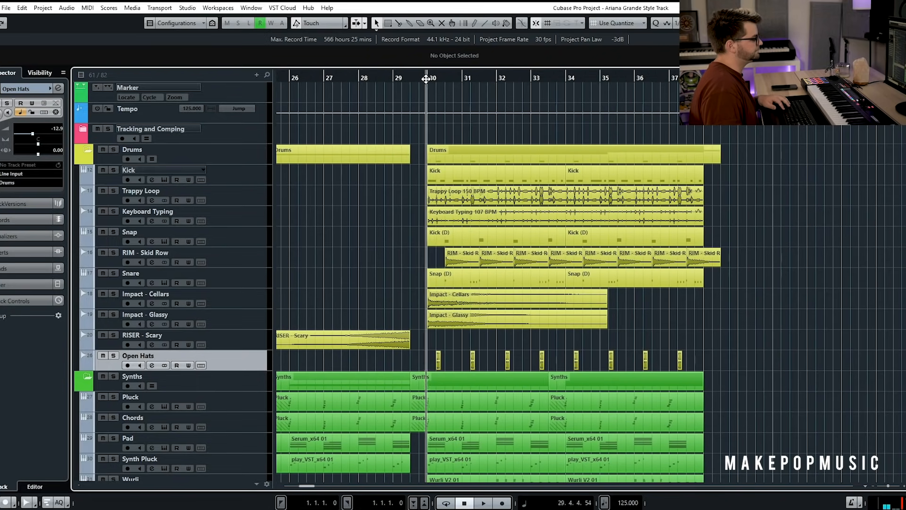
{"action": "key", "text": "space"}
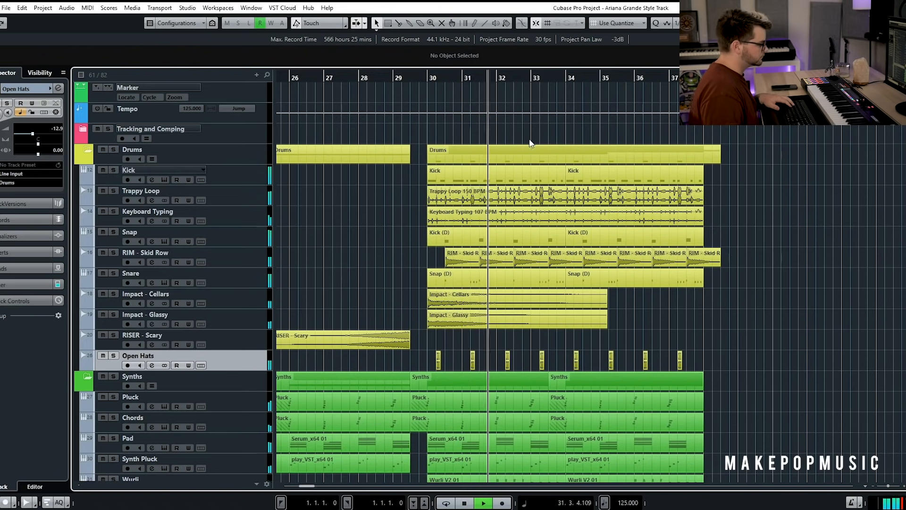
{"action": "scroll", "coordinate": [588, 265], "scroll_direction": "down", "scroll_amount": 5}
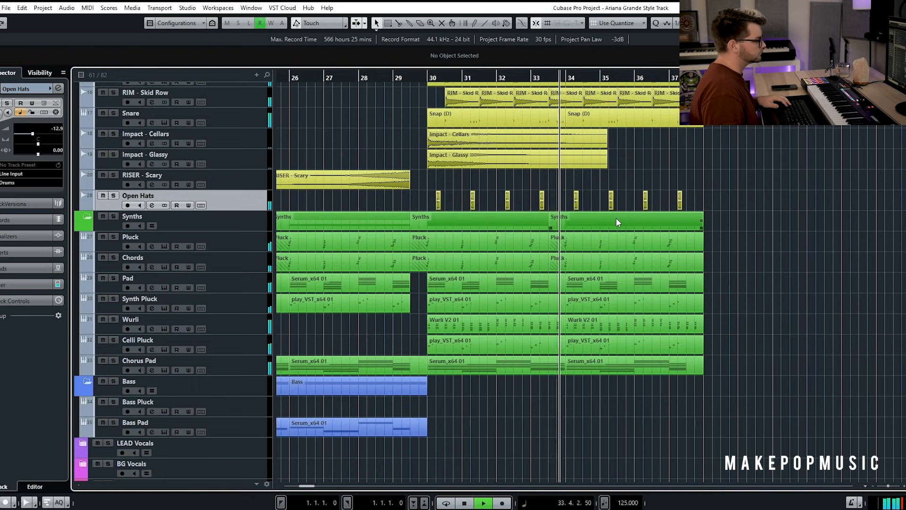
{"action": "scroll", "coordinate": [712, 212], "scroll_direction": "down", "scroll_amount": 2}
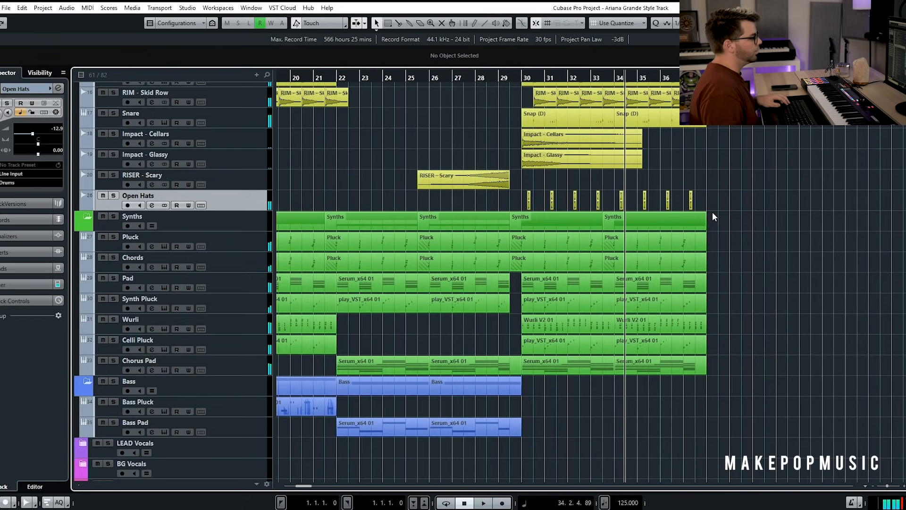
{"action": "scroll", "coordinate": [712, 212], "scroll_direction": "up", "scroll_amount": 5}
{"action": "right_click", "coordinate": [237, 345]}
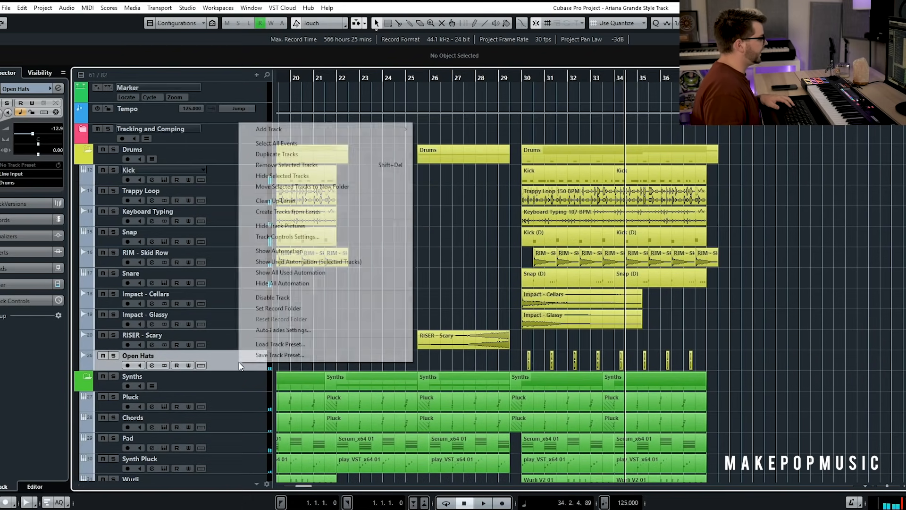
{"action": "mouse_move", "coordinate": [350, 134]}
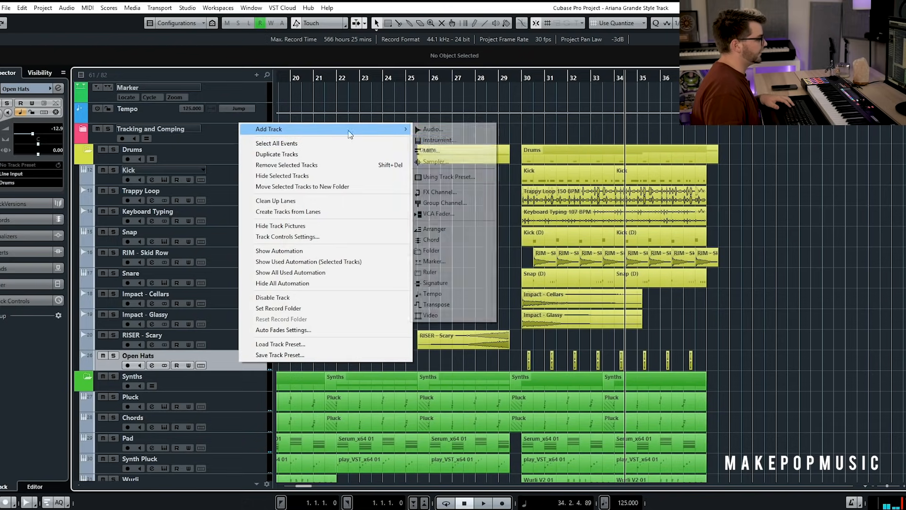
{"action": "left_click", "coordinate": [463, 140]}
{"action": "left_click", "coordinate": [392, 206]}
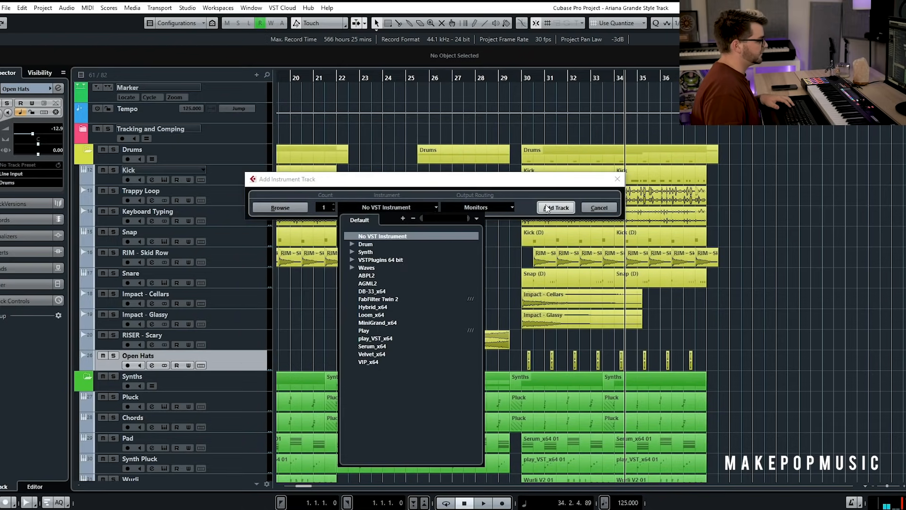
{"action": "left_click", "coordinate": [599, 208]}
{"action": "left_click", "coordinate": [599, 208]}
- Add a sampler track named Hi Hat loaded with the Hat - Trap Essential sample and lower its volume to -10.3 dB
{"action": "right_click", "coordinate": [262, 363]}
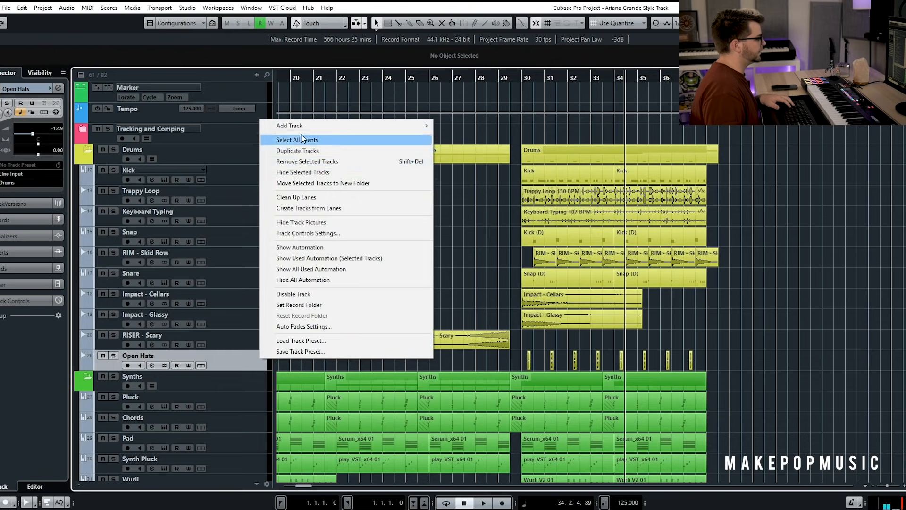
{"action": "mouse_move", "coordinate": [306, 127]}
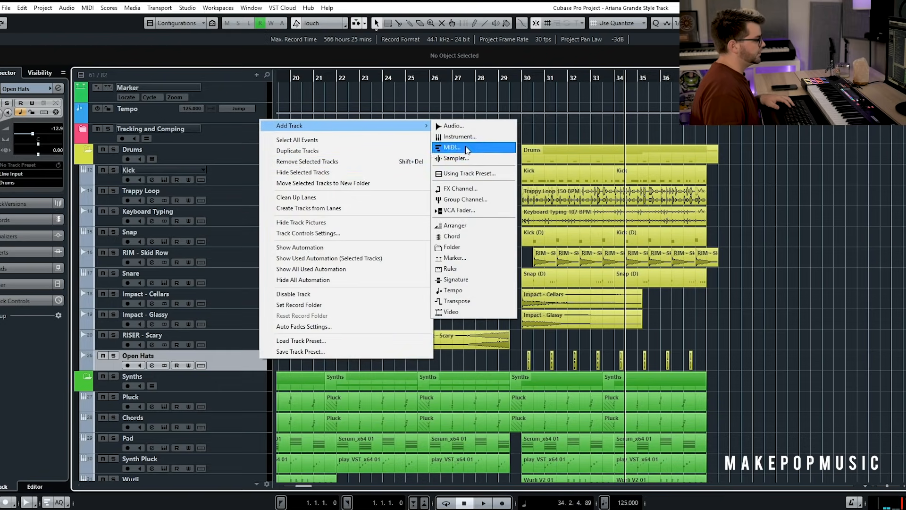
{"action": "left_click", "coordinate": [467, 158]}
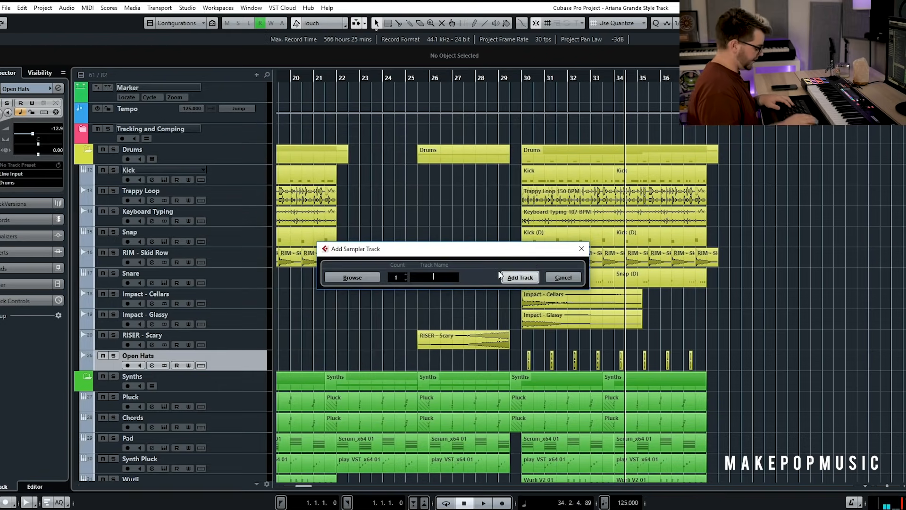
{"action": "key", "text": "Return"}
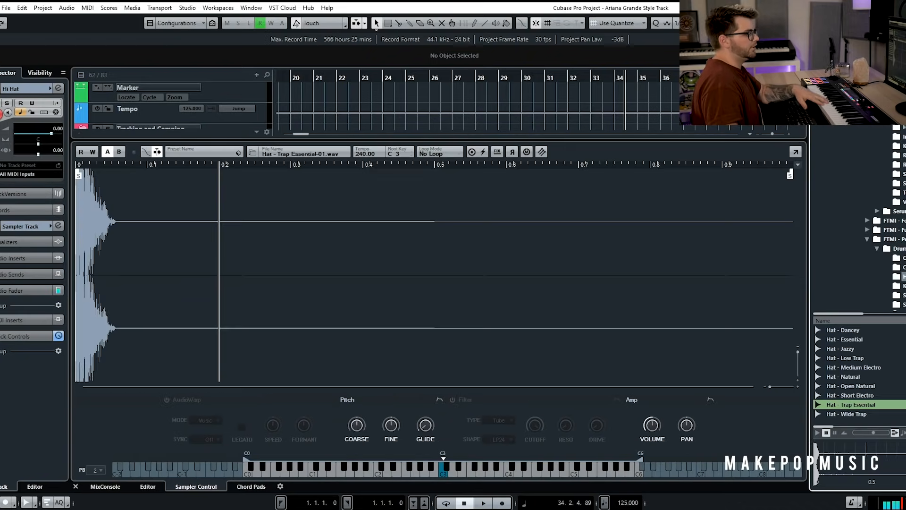
{"action": "key", "text": "ctrl+alt+e"}
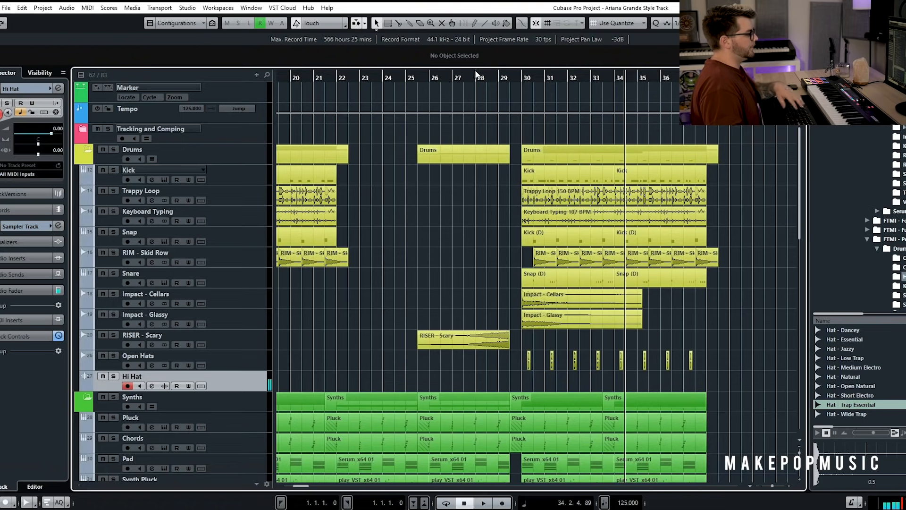
{"action": "left_click_drag", "start_coordinate": [48, 133], "coordinate": [39, 136]}
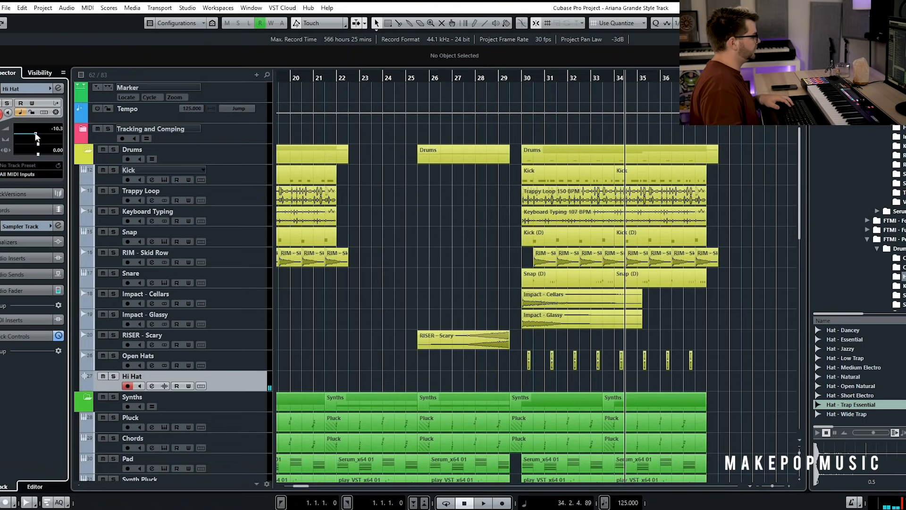
- Check the Hi Hat track's channel settings, including its inserts and output routing, and close them
{"action": "left_click", "coordinate": [152, 386]}
{"action": "left_click", "coordinate": [152, 388]}
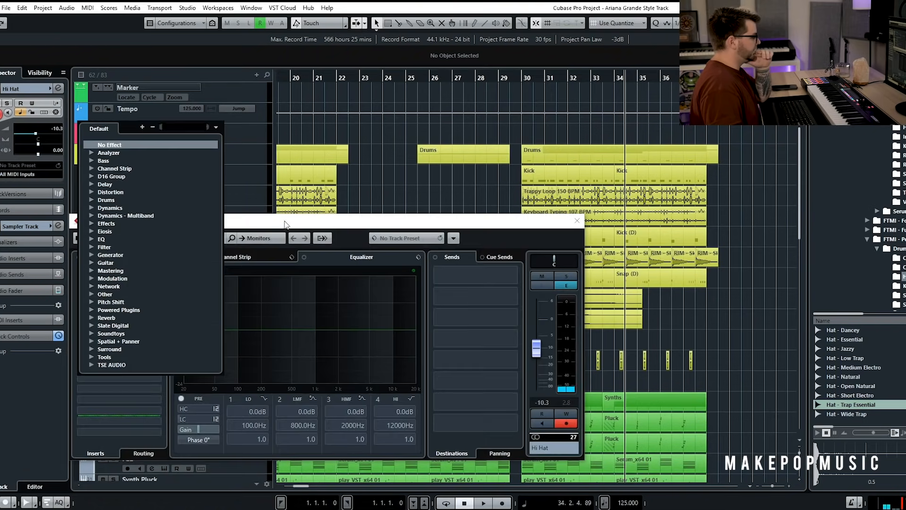
{"action": "left_click", "coordinate": [285, 222]}
{"action": "left_click", "coordinate": [272, 238]}
{"action": "left_click", "coordinate": [545, 215]}
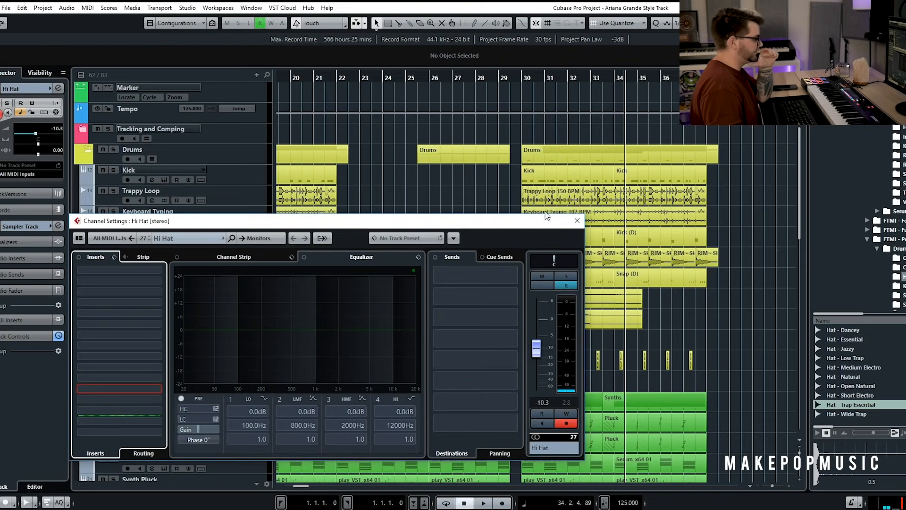
{"action": "left_click", "coordinate": [577, 221]}
- Record a hi-hat pattern on the Hi Hat track, starting from bar 29 and stopping at bar 34
{"action": "left_click", "coordinate": [498, 79]}
{"action": "key", "text": "space"}
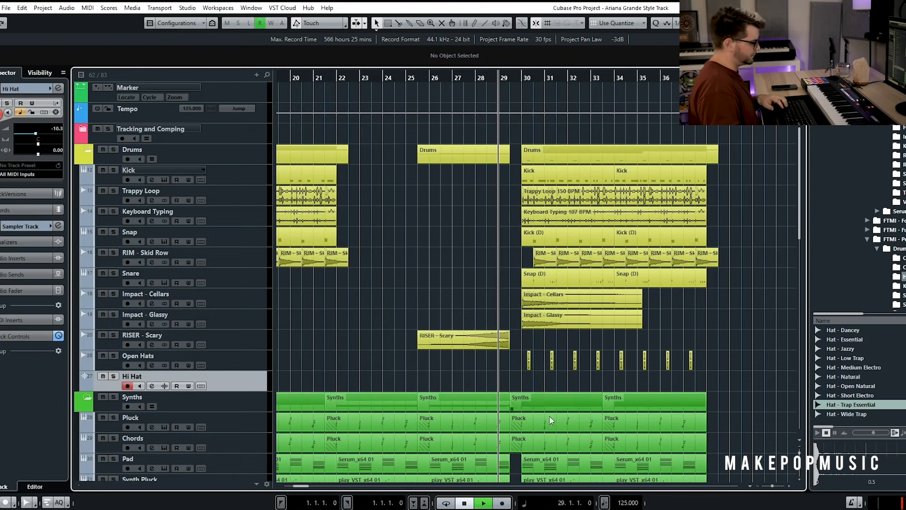
{"action": "key", "text": "space"}
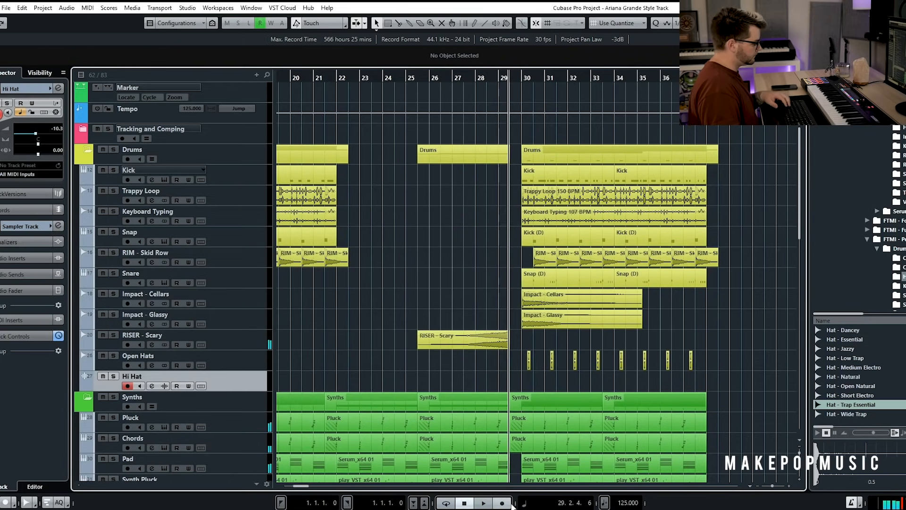
{"action": "key", "text": "KP_Multiply"}
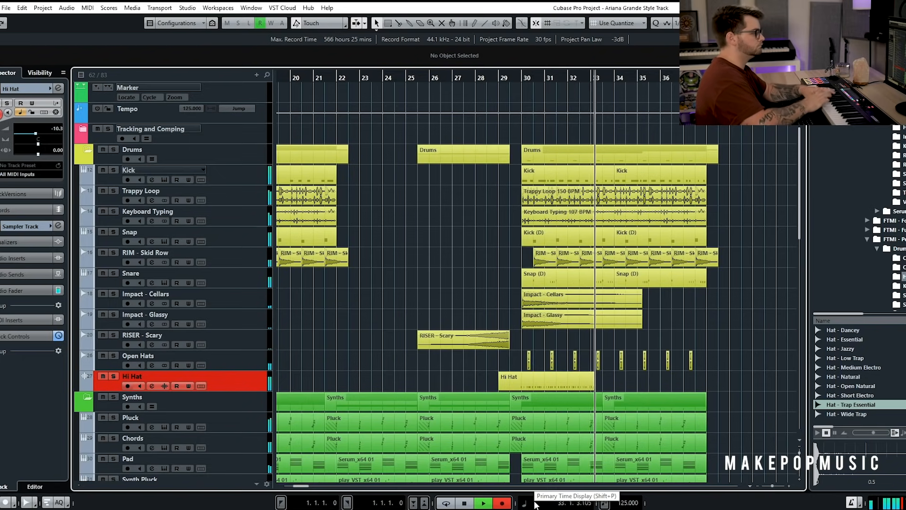
{"action": "key", "text": "space"}
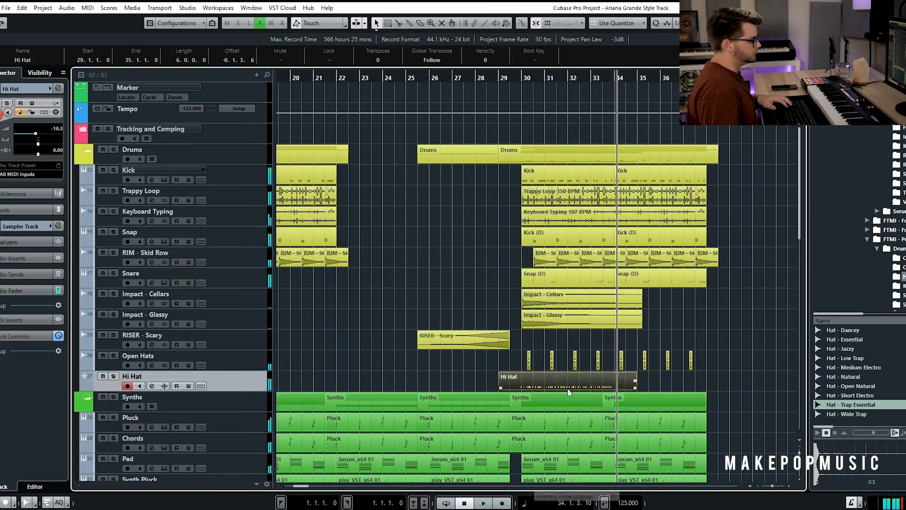
- Open the recorded Hi Hat part and pitch the fast rolls in bars 30 and 31 into stepped descending and ascending runs
{"action": "double_click", "coordinate": [608, 381]}
{"action": "key", "text": "Down"}
{"action": "mouse_move", "coordinate": [226, 328]}
{"action": "left_mouse_down"}
{"action": "mouse_move", "coordinate": [232, 320]}
{"action": "mouse_move", "coordinate": [231, 330]}
{"action": "left_mouse_up"}
{"action": "key", "text": "Down"}
{"action": "key", "text": "Down"}
{"action": "left_click_drag", "start_coordinate": [269, 300], "coordinate": [284, 325]}
{"action": "key", "text": "Down"}
{"action": "key", "text": "Down"}
{"action": "key", "text": "Up"}
{"action": "key", "text": "Up"}
{"action": "key", "text": "Up"}
{"action": "key", "text": "Up"}
{"action": "key", "text": "Up"}
- Play the hi-hat pattern and delete its notes from bar 32 up to bar 34
{"action": "key", "text": "space"}
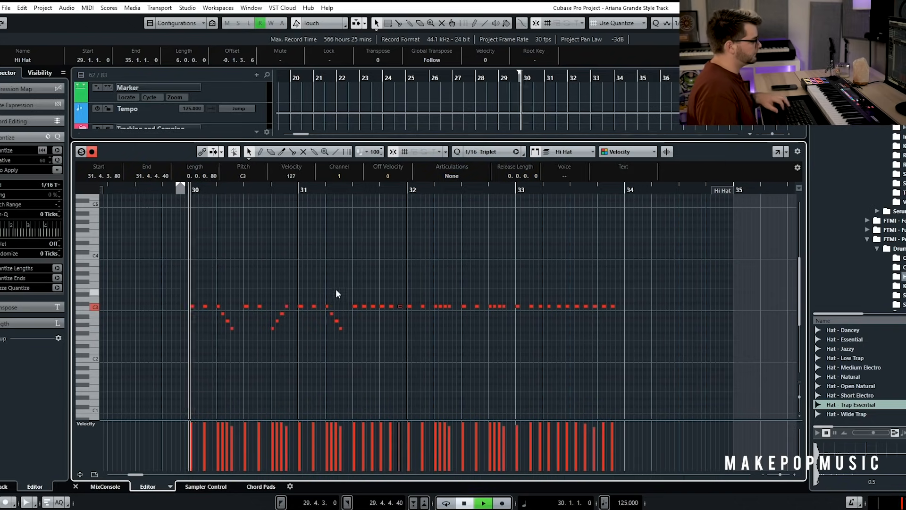
{"action": "left_click_drag", "start_coordinate": [360, 297], "coordinate": [397, 319]}
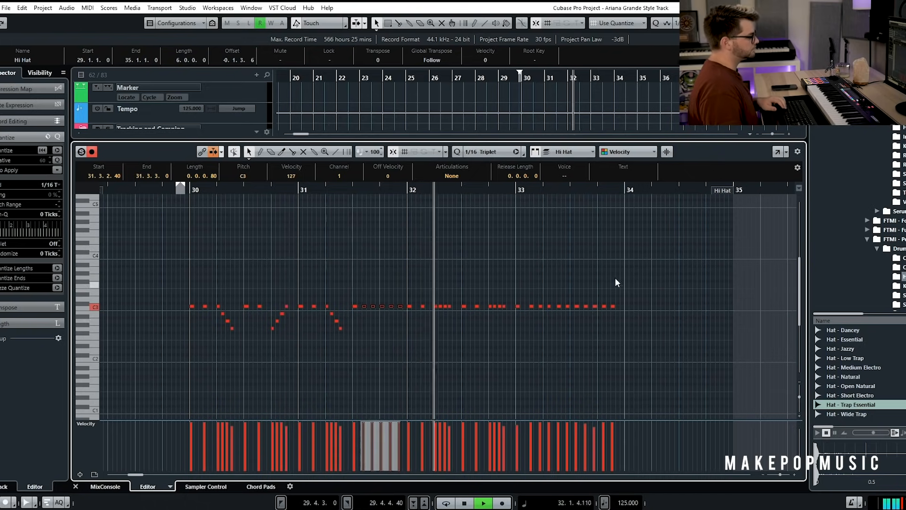
{"action": "left_click_drag", "start_coordinate": [649, 277], "coordinate": [406, 351]}
{"action": "key", "text": "Delete"}
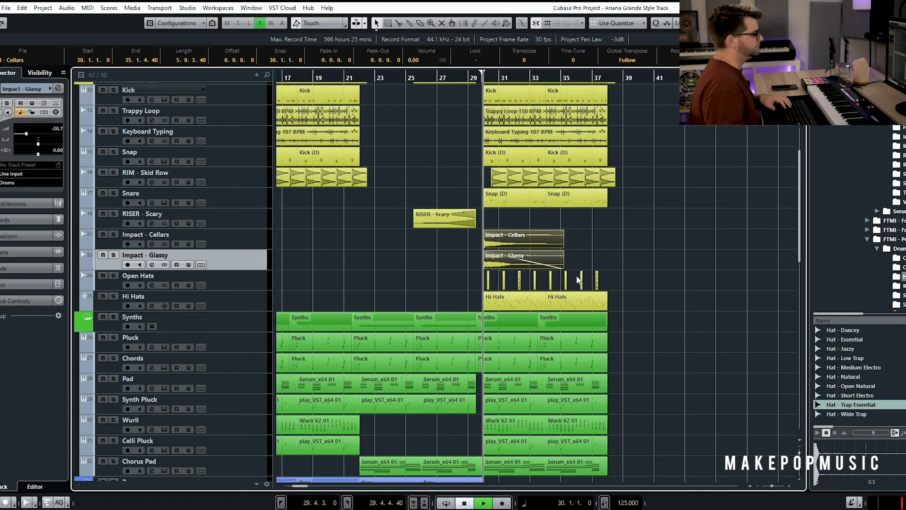
- Play the section from bar 30 with the hi hats, open hats and impacts together
{"action": "key", "text": "space"}
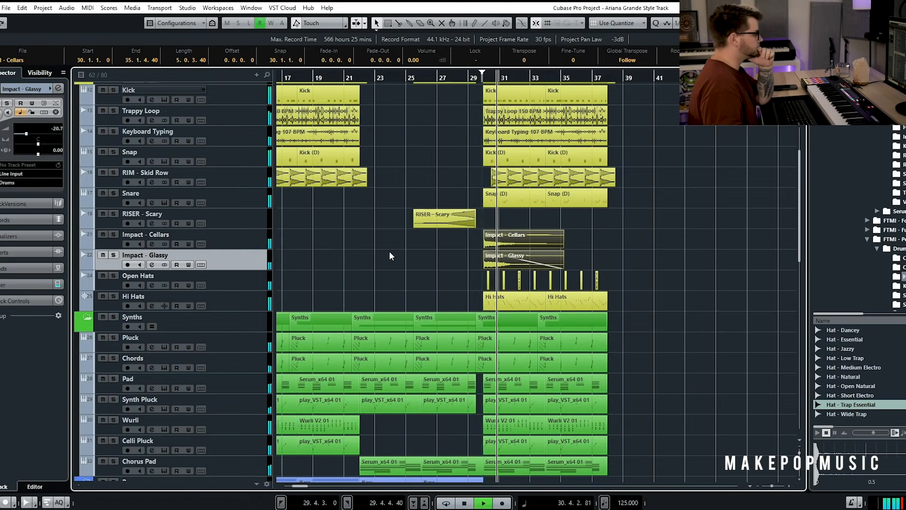
{"action": "left_click", "coordinate": [340, 268]}
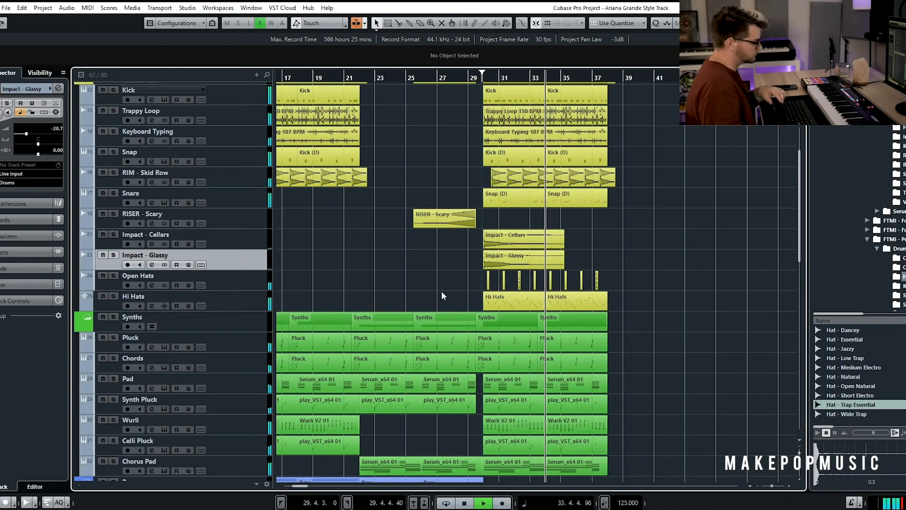
{"action": "key", "text": "space"}
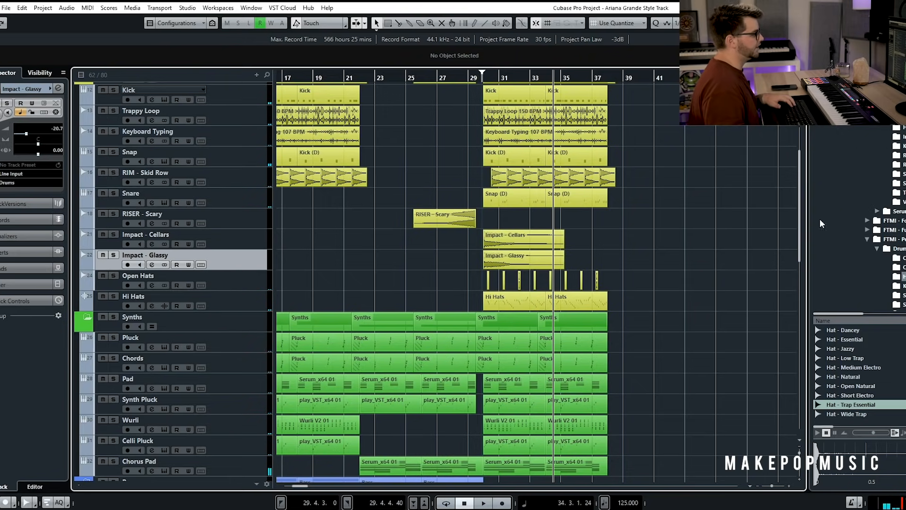
- Audition samples in the FTMI Dark Pop Claps folder and place CLAP - Starlord on a new track at beat 3 of bar 30
{"action": "left_click", "coordinate": [903, 239]}
{"action": "left_click", "coordinate": [880, 249]}
{"action": "left_click", "coordinate": [883, 268]}
{"action": "left_click", "coordinate": [883, 213]}
{"action": "left_click", "coordinate": [877, 193]}
{"action": "left_click", "coordinate": [881, 204]}
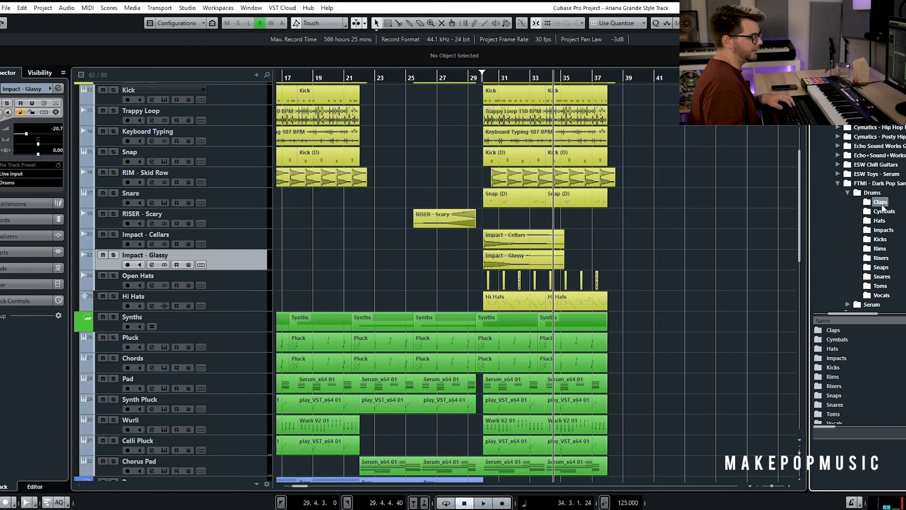
{"action": "left_click", "coordinate": [866, 396]}
{"action": "left_click", "coordinate": [864, 387]}
{"action": "left_click_drag", "start_coordinate": [865, 386], "coordinate": [492, 208]}
- Repeat CLAP - Starlord on beat 3 of each bar through bar 37 and lower its volume to about -8.7 dB
{"action": "key", "text": "h"}
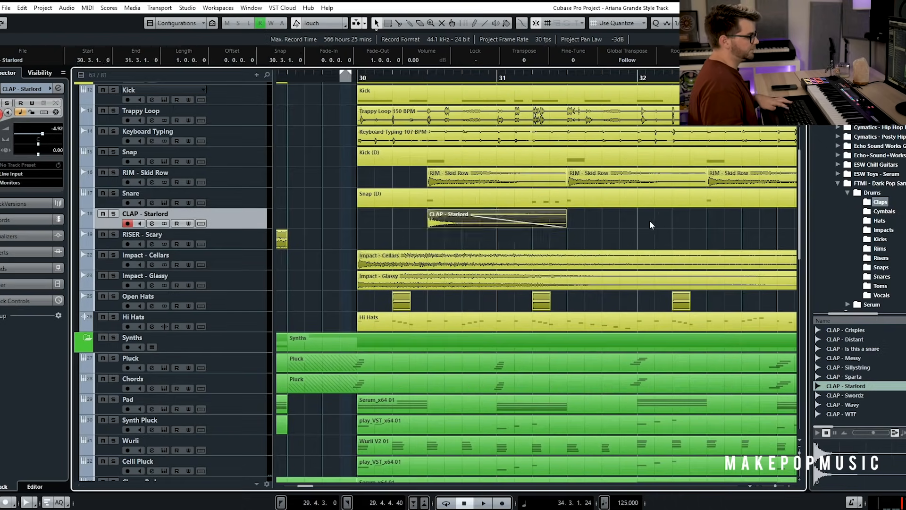
{"action": "key", "text": "ctrl+v"}
{"action": "scroll", "coordinate": [689, 220], "scroll_direction": "down", "scroll_amount": 3}
{"action": "left_click_drag", "start_coordinate": [684, 229], "coordinate": [681, 228]}
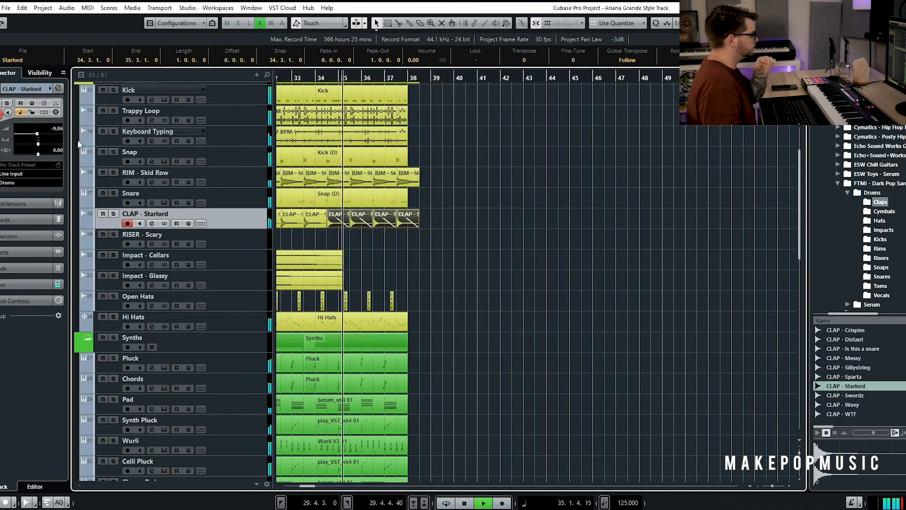
{"action": "left_click_drag", "start_coordinate": [37, 134], "coordinate": [30, 134]}
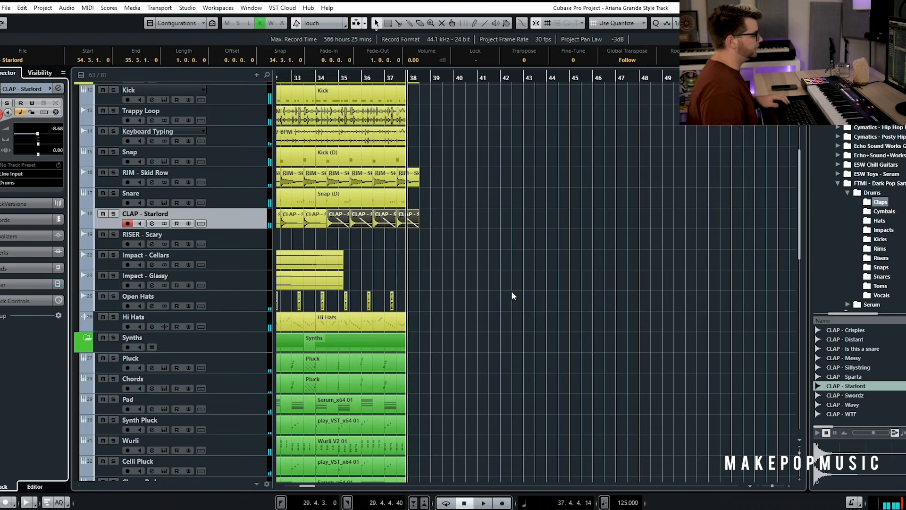
- Add a Serum_x64 instrument track below Bass Pad and load the 808 - Strange preset
{"action": "scroll", "coordinate": [514, 295], "scroll_direction": "left", "scroll_amount": 5}
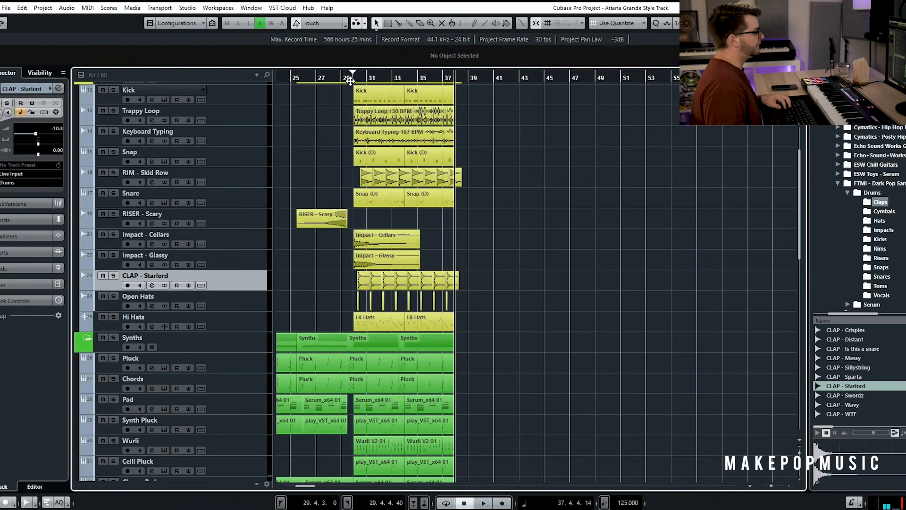
{"action": "left_click", "coordinate": [353, 78]}
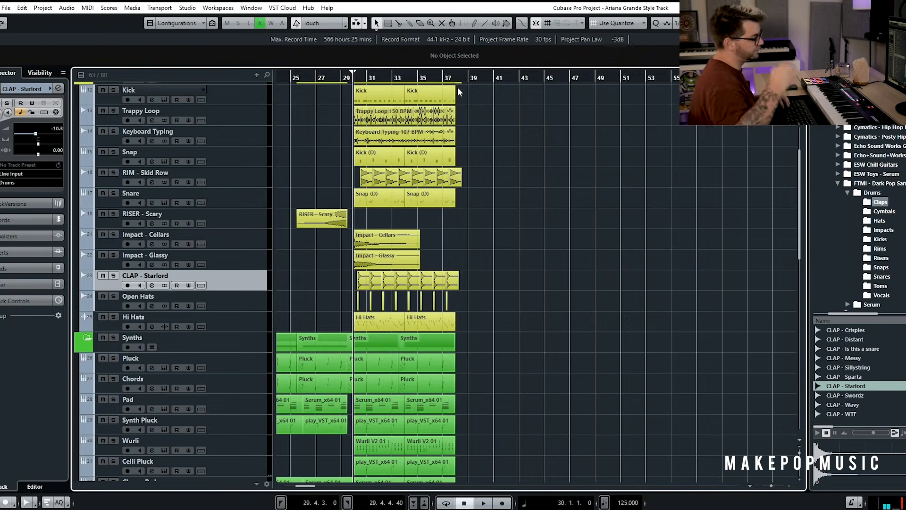
{"action": "scroll", "coordinate": [516, 169], "scroll_direction": "down", "scroll_amount": 8}
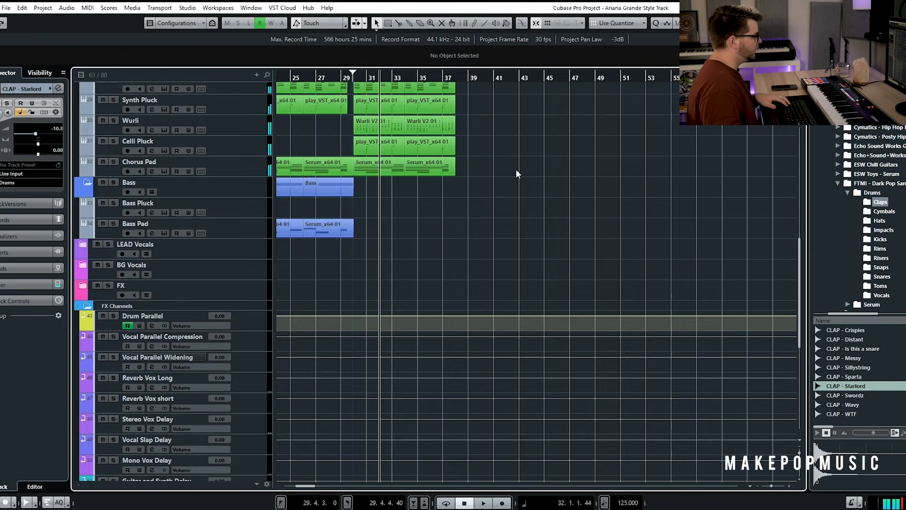
{"action": "right_click", "coordinate": [255, 231]}
{"action": "mouse_move", "coordinate": [373, 242]}
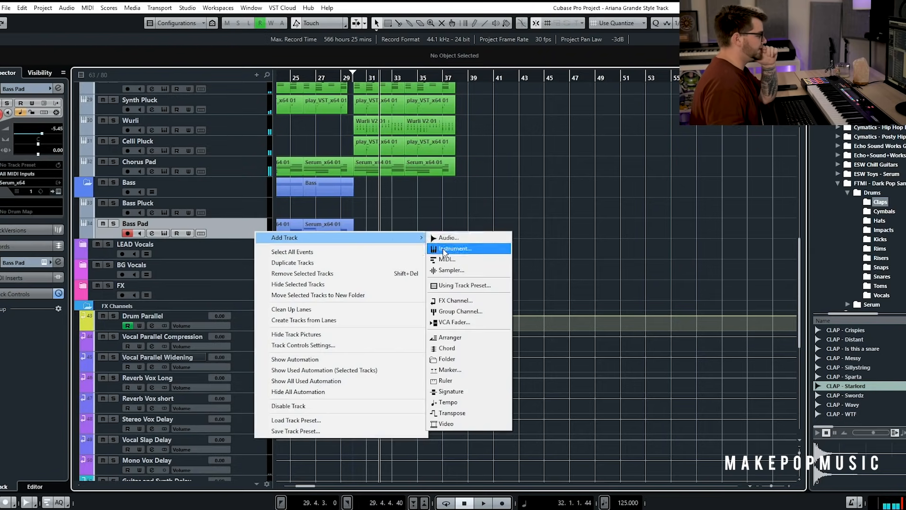
{"action": "left_click", "coordinate": [443, 250]}
{"action": "left_click", "coordinate": [391, 210]}
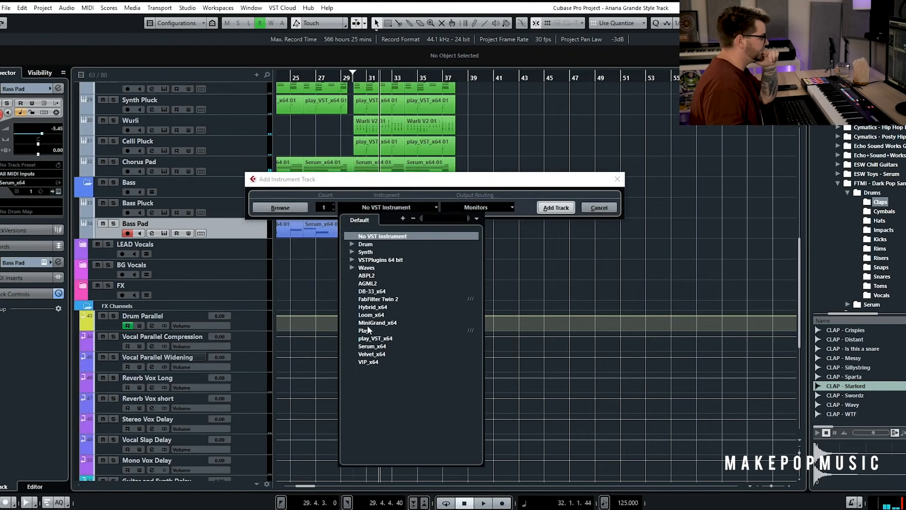
{"action": "left_click", "coordinate": [372, 346]}
{"action": "left_click", "coordinate": [556, 208]}
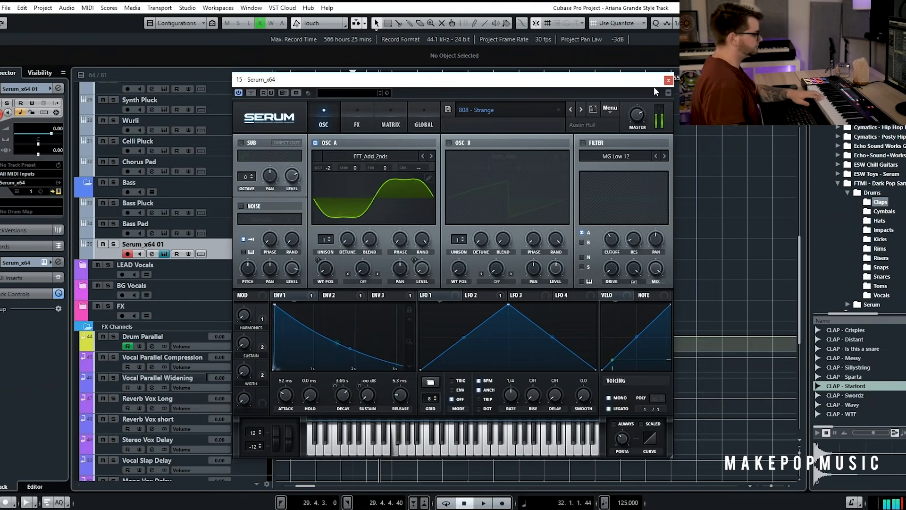
{"action": "left_click", "coordinate": [668, 81]}
- Copy the two Kick parts onto the new Serum track so that they start at bar 30
{"action": "scroll", "coordinate": [448, 207], "scroll_direction": "up", "scroll_amount": 8}
{"action": "left_click", "coordinate": [372, 172]}
{"action": "scroll", "coordinate": [411, 204], "scroll_direction": "down", "scroll_amount": 8}
{"action": "key", "text": "ctrl+v"}
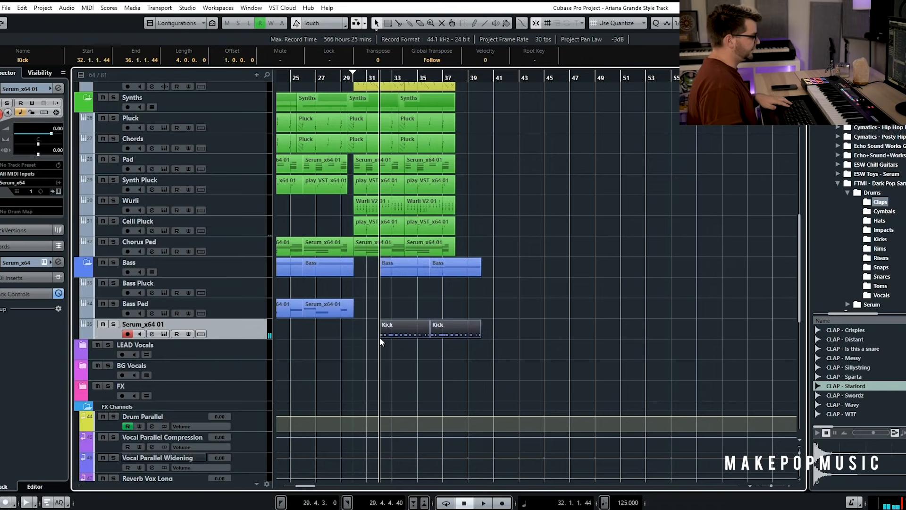
{"action": "key", "text": "h"}
{"action": "key", "text": "h"}
{"action": "left_click_drag", "start_coordinate": [409, 335], "coordinate": [311, 338]}
{"action": "scroll", "coordinate": [330, 337], "scroll_direction": "left", "scroll_amount": 4}
{"action": "left_click_drag", "start_coordinate": [483, 331], "coordinate": [426, 332]}
- Open the first Kick part on the Serum track, move its notes up to F2 and lengthen each to meet the next
{"action": "key", "text": "Return"}
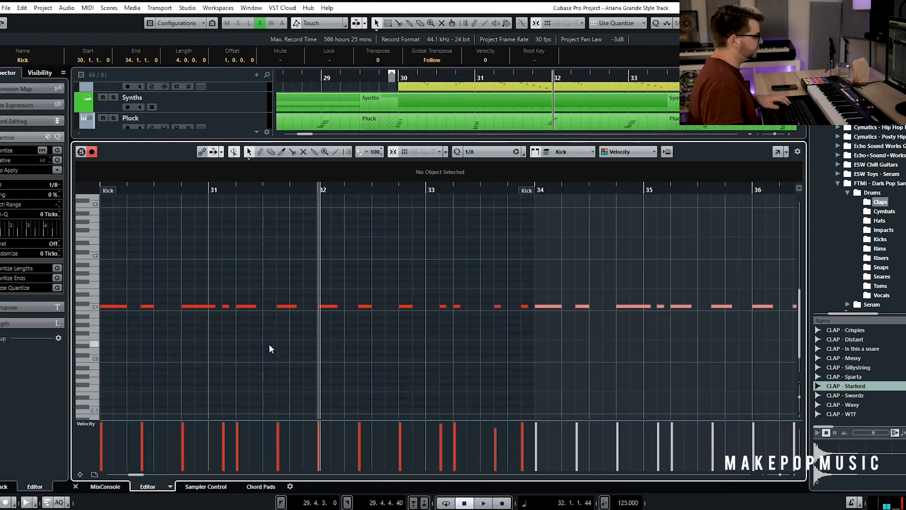
{"action": "key", "text": "g"}
{"action": "key", "text": "g"}
{"action": "left_click_drag", "start_coordinate": [218, 306], "coordinate": [219, 307]}
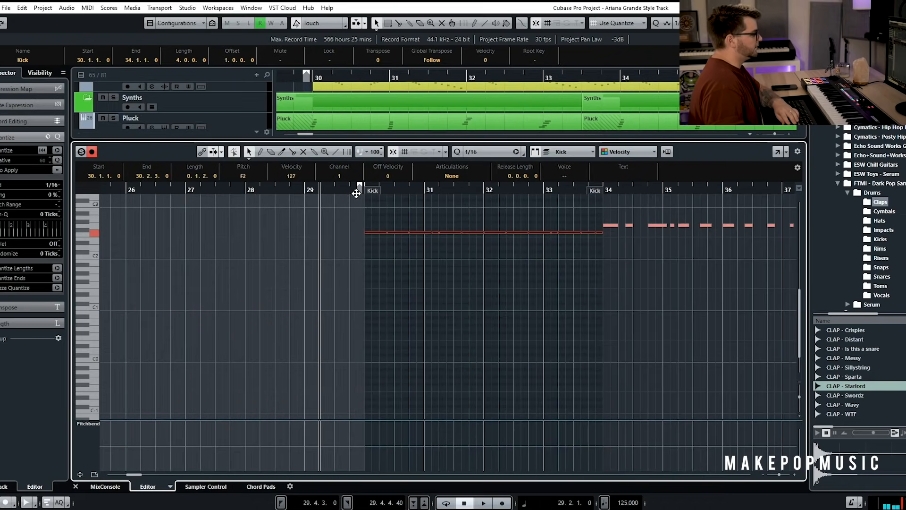
- Re-pitch the bass notes to the chords during playback, lowering those from early bar 31 to D2, and join them into sustained notes
{"action": "left_click", "coordinate": [357, 190]}
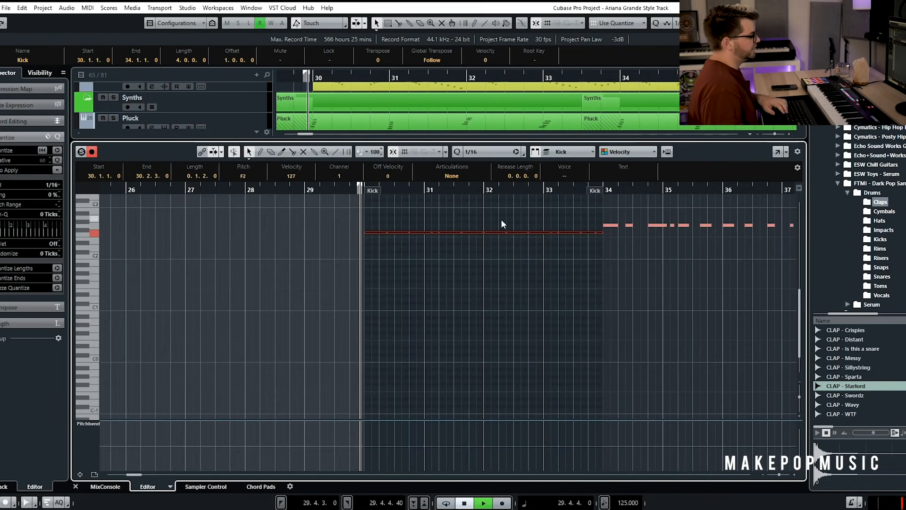
{"action": "key", "text": "space"}
{"action": "left_click_drag", "start_coordinate": [487, 218], "coordinate": [596, 268]}
{"action": "key", "text": "space"}
{"action": "key", "text": "Down"}
{"action": "key", "text": "Down"}
{"action": "key", "text": "Down"}
{"action": "left_click_drag", "start_coordinate": [449, 238], "coordinate": [391, 228]}
{"action": "key", "text": "space"}
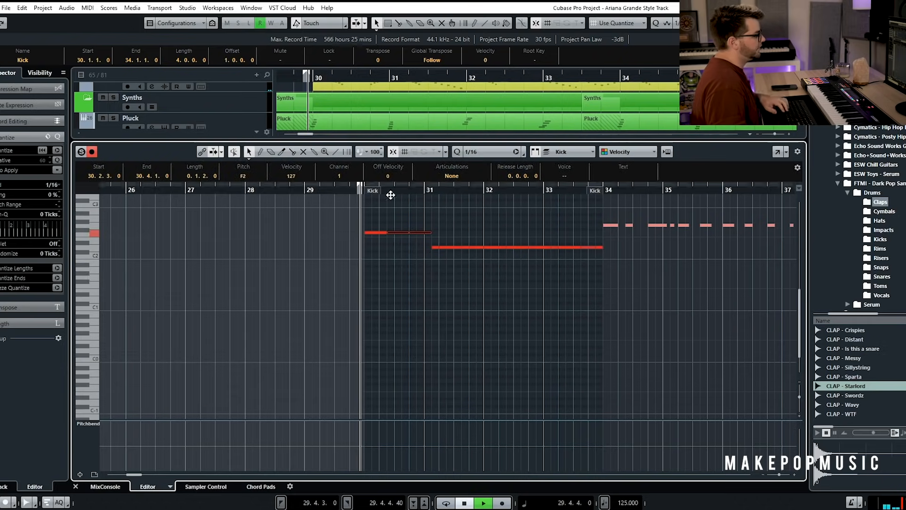
{"action": "left_click_drag", "start_coordinate": [590, 242], "coordinate": [491, 252]}
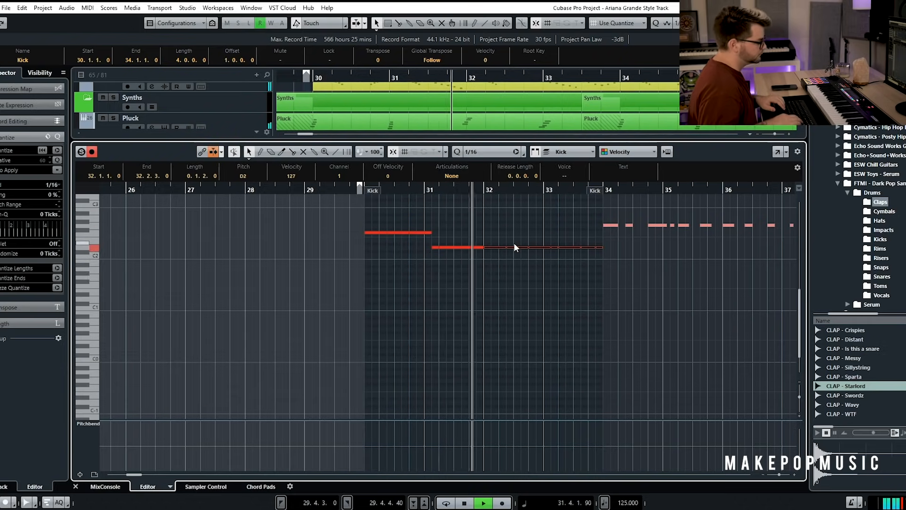
{"action": "key", "text": "space"}
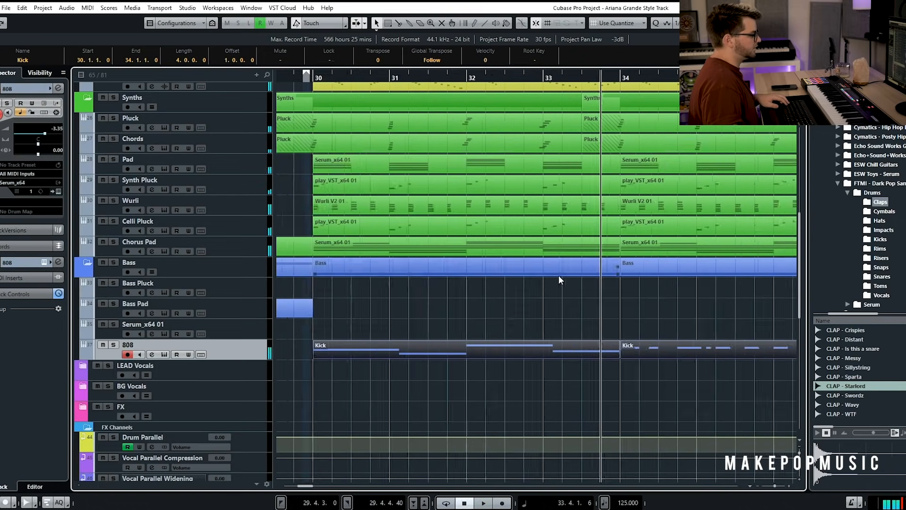
- Replace the second Kick part on the 808 track with a copy of the first at bar 34 and play the section
{"action": "key", "text": "g"}
{"action": "left_click", "coordinate": [655, 335]}
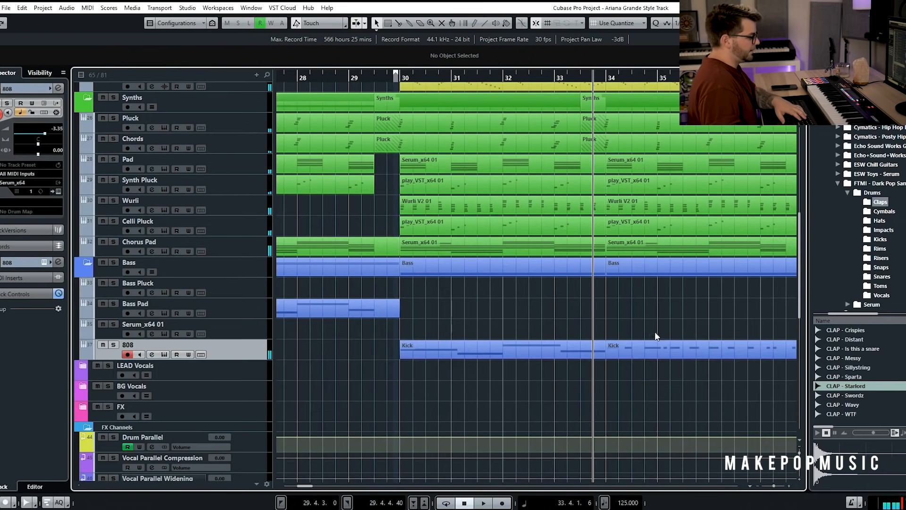
{"action": "left_click", "coordinate": [652, 349]}
{"action": "key", "text": "Delete"}
{"action": "left_click", "coordinate": [539, 355]}
{"action": "key", "text": "ctrl+c"}
{"action": "key", "text": "ctrl+v"}
{"action": "scroll", "coordinate": [615, 348], "scroll_direction": "down", "scroll_amount": 1}
{"action": "mouse_move", "coordinate": [615, 348]}
{"action": "left_mouse_down"}
{"action": "mouse_move", "coordinate": [642, 349]}
{"action": "mouse_move", "coordinate": [624, 348]}
{"action": "left_mouse_up"}
{"action": "left_click", "coordinate": [463, 77]}
{"action": "key", "text": "space"}
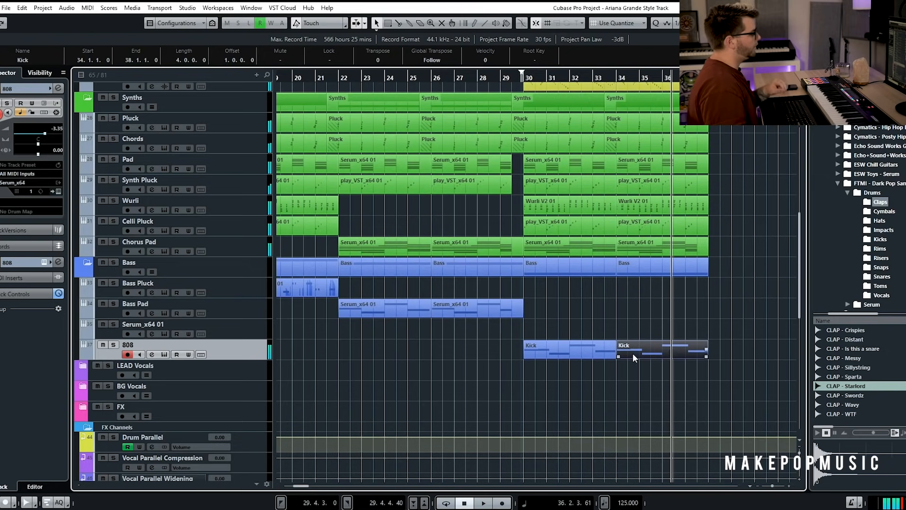
- Add a B-3 V instrument track below Chorus Pad
{"action": "right_click", "coordinate": [239, 242]}
{"action": "mouse_move", "coordinate": [251, 246]}
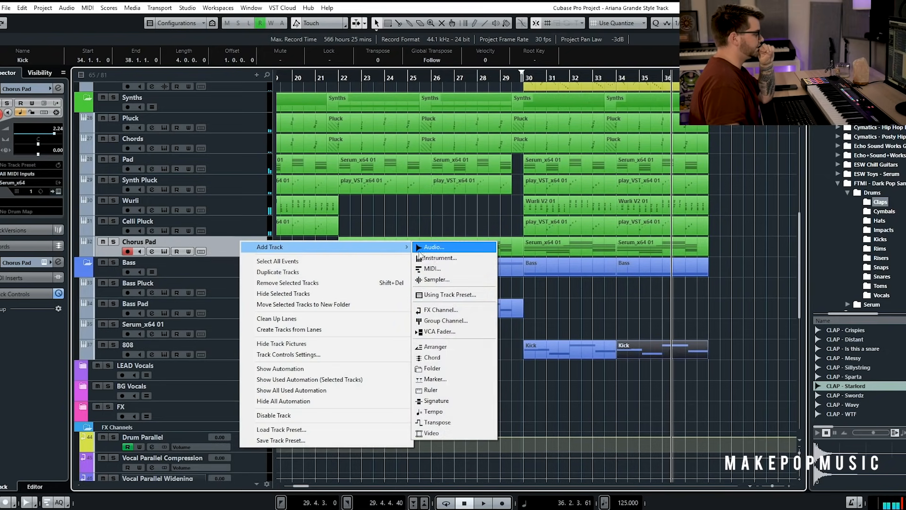
{"action": "left_click", "coordinate": [439, 258]}
{"action": "left_click", "coordinate": [385, 207]}
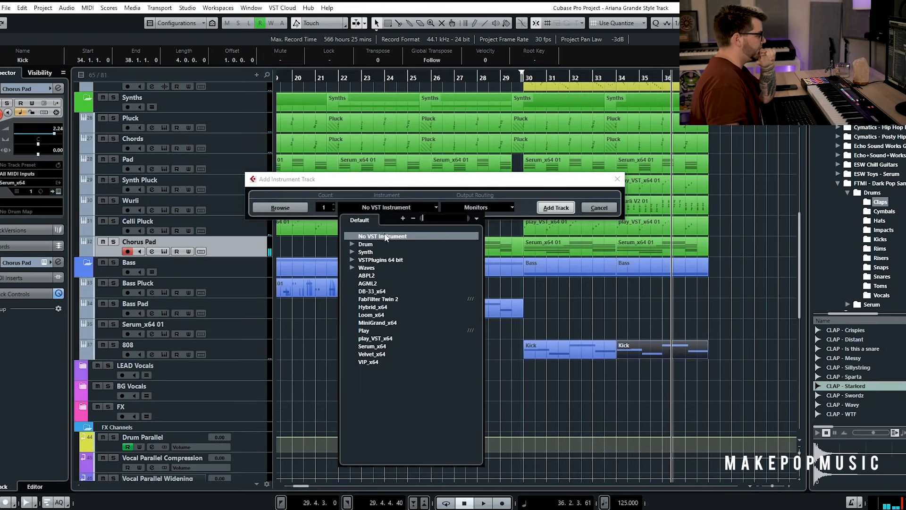
{"action": "left_click", "coordinate": [352, 244]}
{"action": "left_click", "coordinate": [353, 260]}
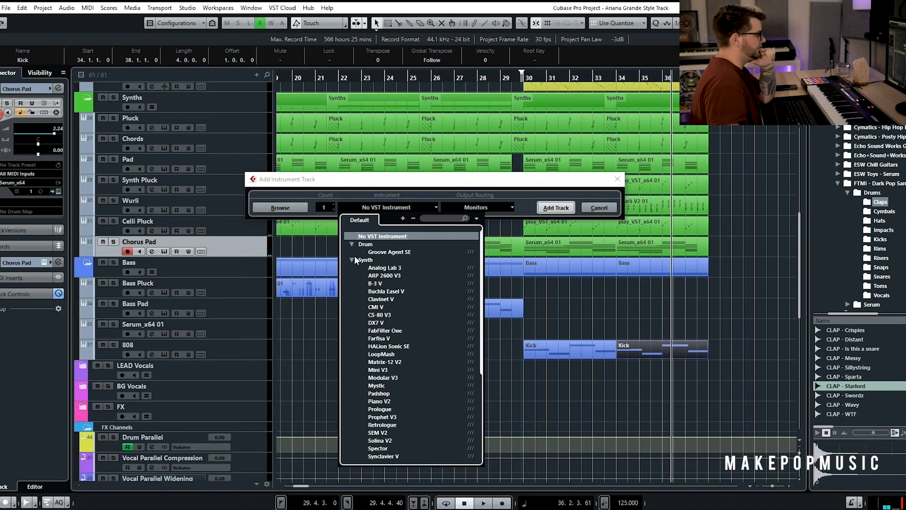
{"action": "double_click", "coordinate": [375, 283]}
{"action": "left_click_drag", "start_coordinate": [537, 205], "coordinate": [539, 273]}
- Copy the two Wurli V2 parts from bar 30 onto the B-3 V track and audition them in solo
{"action": "left_click", "coordinate": [691, 23]}
{"action": "left_click", "coordinate": [697, 36]}
{"action": "left_click_drag", "start_coordinate": [562, 262], "coordinate": [559, 262]}
{"action": "key", "text": "space"}
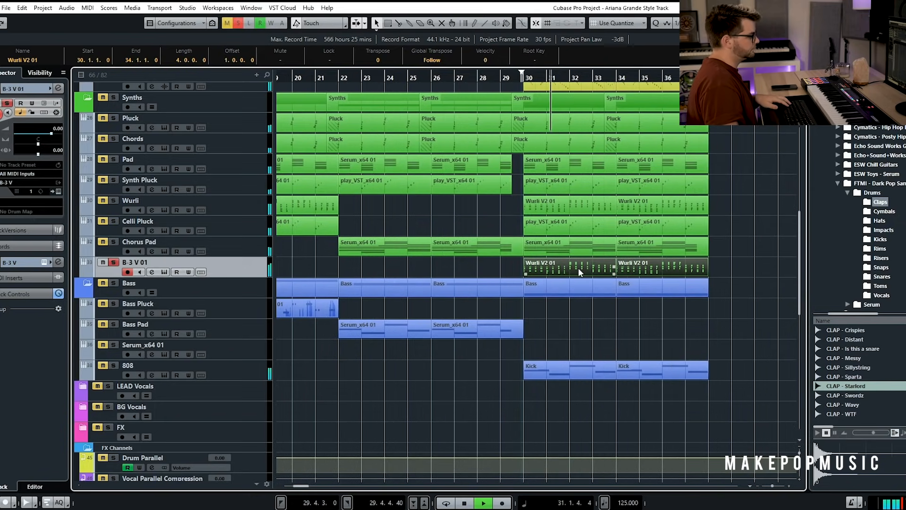
{"action": "double_click", "coordinate": [579, 267]}
{"action": "key", "text": "s"}
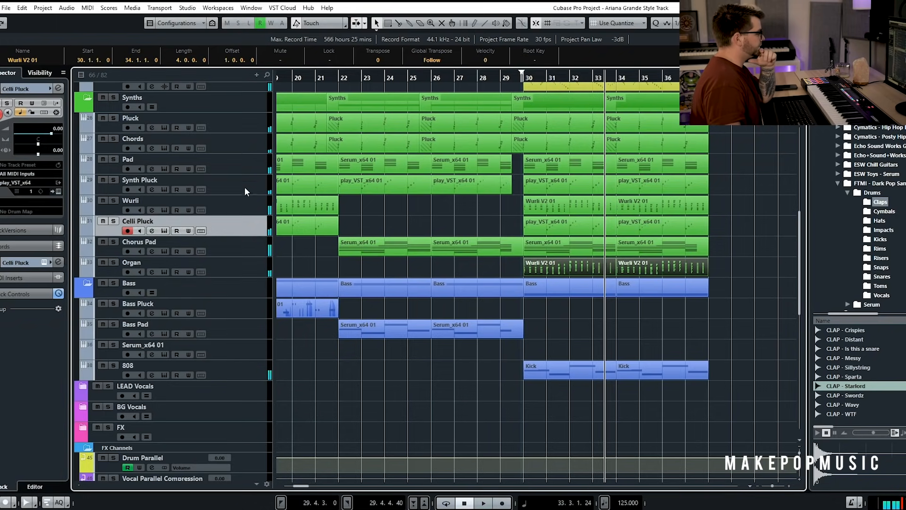
- Duplicate the Synth Pluck track and solo the copy
{"action": "right_click", "coordinate": [245, 189]}
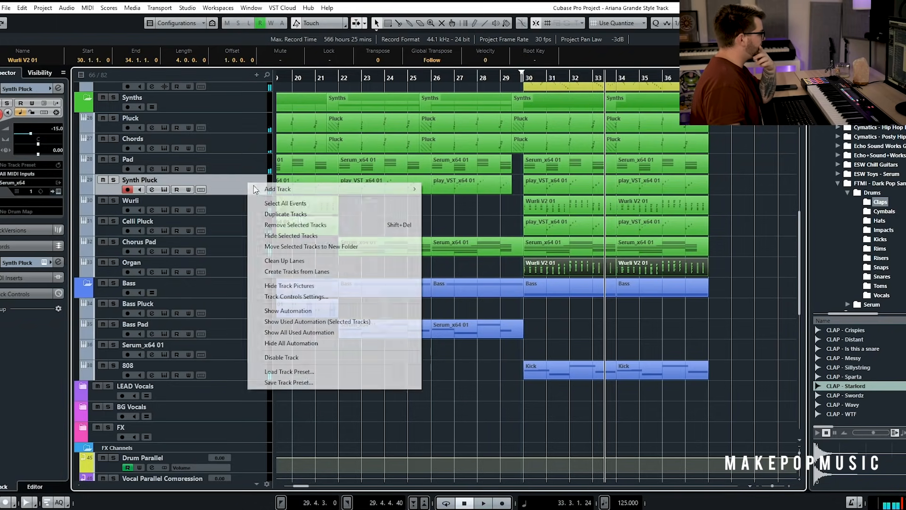
{"action": "left_click", "coordinate": [308, 218]}
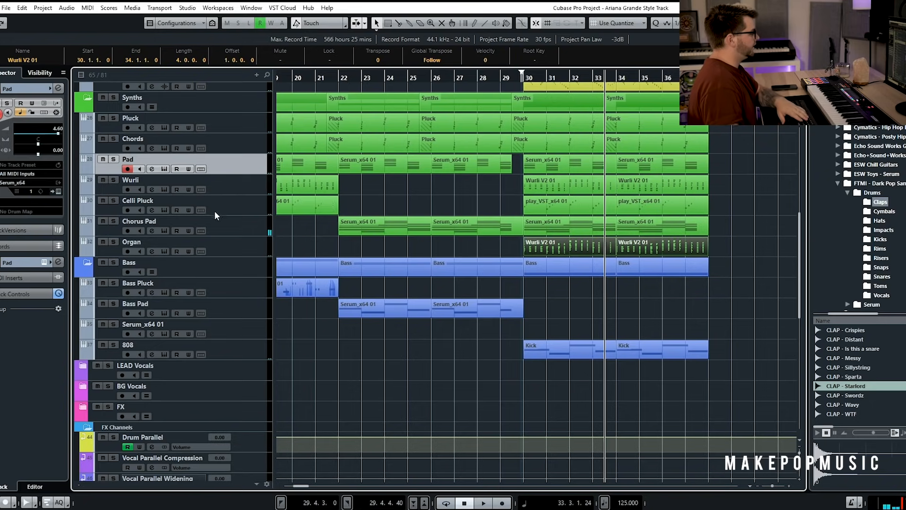
{"action": "left_click", "coordinate": [228, 137]}
{"action": "left_click", "coordinate": [239, 160]}
{"action": "left_click", "coordinate": [230, 199]}
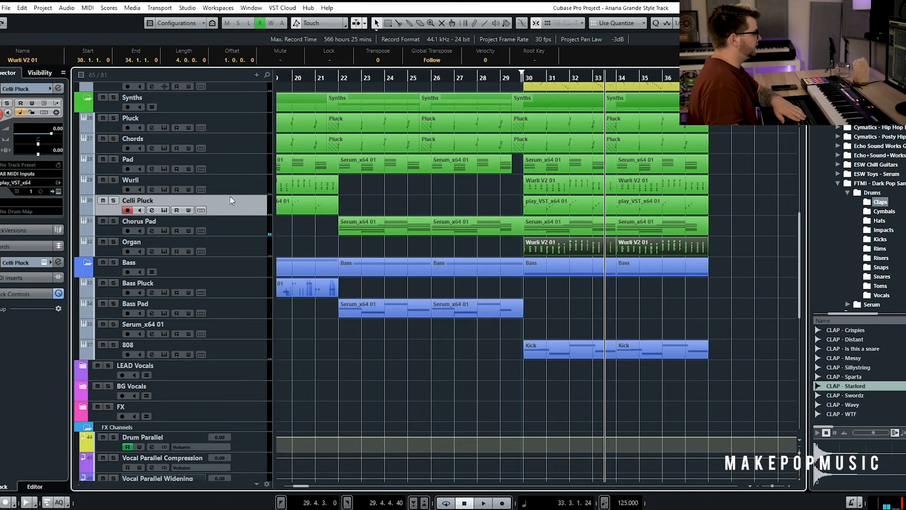
{"action": "key", "text": "ctrl+z"}
{"action": "left_click", "coordinate": [114, 200]}
- Load PL - Almost a Music Box from the FTMI - Nashville Presets into the Synth Pluck copy's Serum and audition it from bar 30
{"action": "left_click", "coordinate": [155, 210]}
{"action": "key", "text": "Escape"}
{"action": "left_click", "coordinate": [164, 210]}
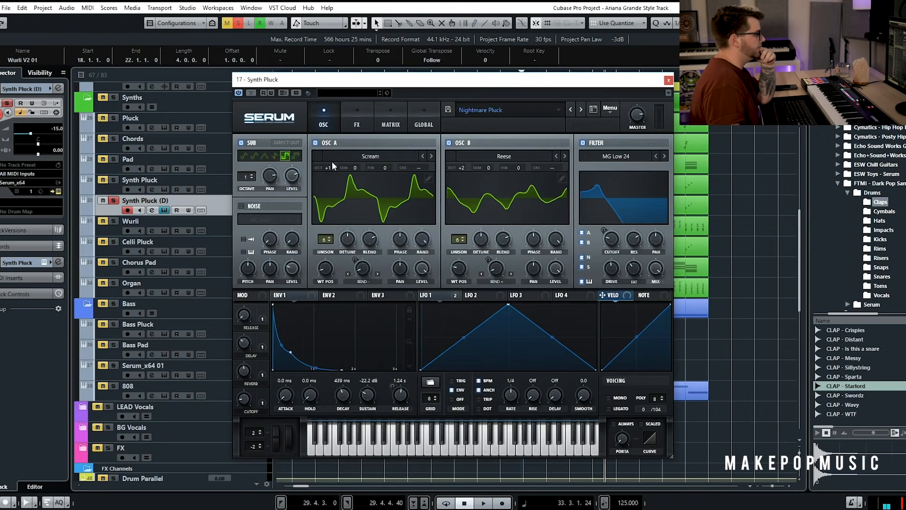
{"action": "left_click", "coordinate": [489, 111]}
{"action": "mouse_move", "coordinate": [519, 295]}
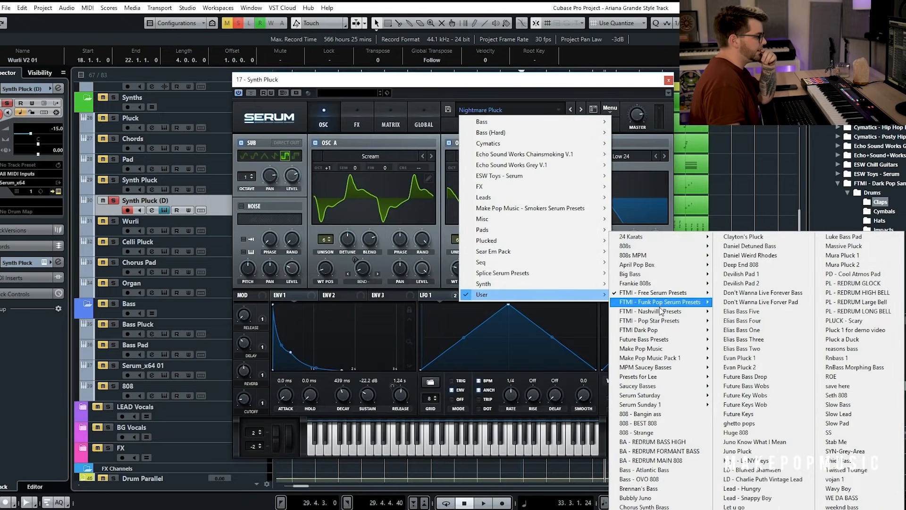
{"action": "mouse_move", "coordinate": [657, 315]}
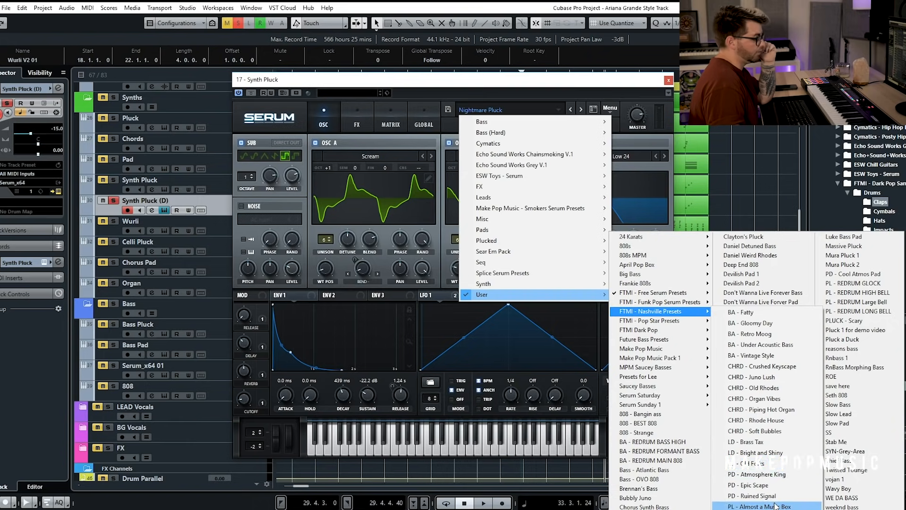
{"action": "left_click", "coordinate": [758, 465]}
{"action": "key", "text": "Escape"}
{"action": "key", "text": "space"}
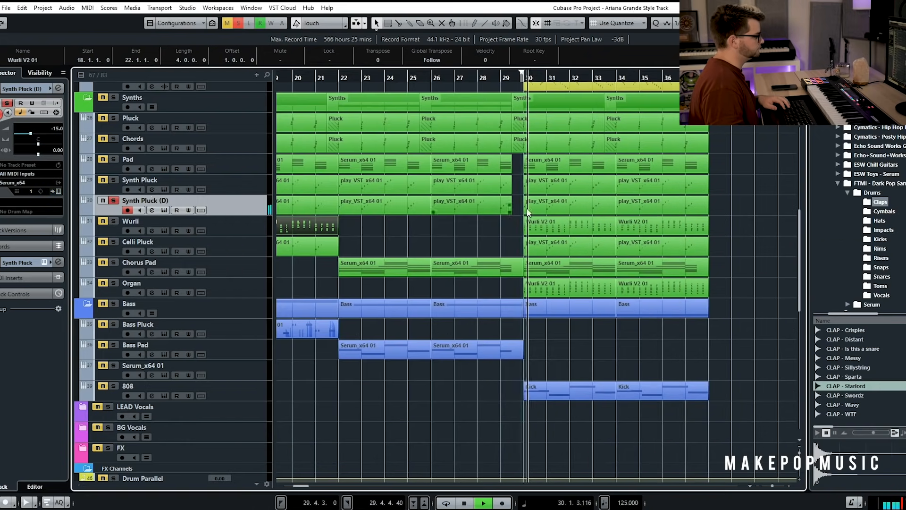
{"action": "key", "text": "g"}
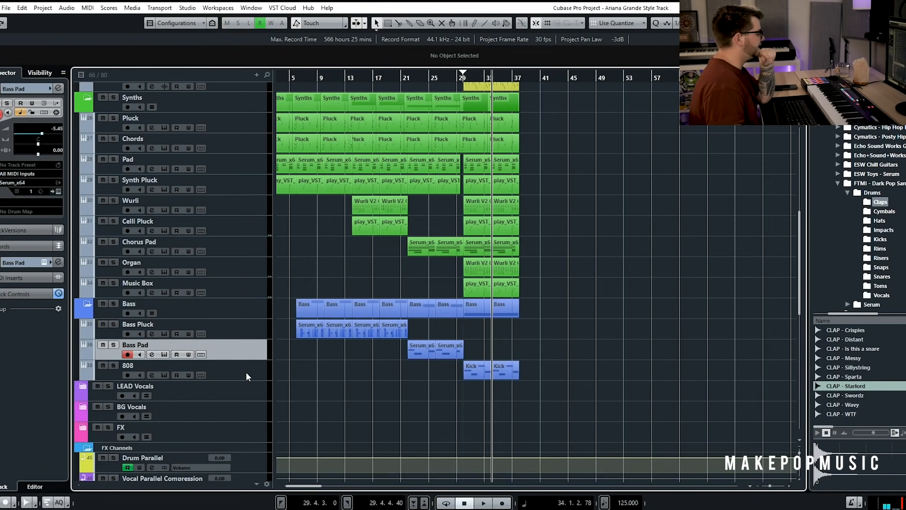
- Duplicate the Bass Pluck track and delete the existing parts from the copy
{"action": "left_click", "coordinate": [246, 373]}
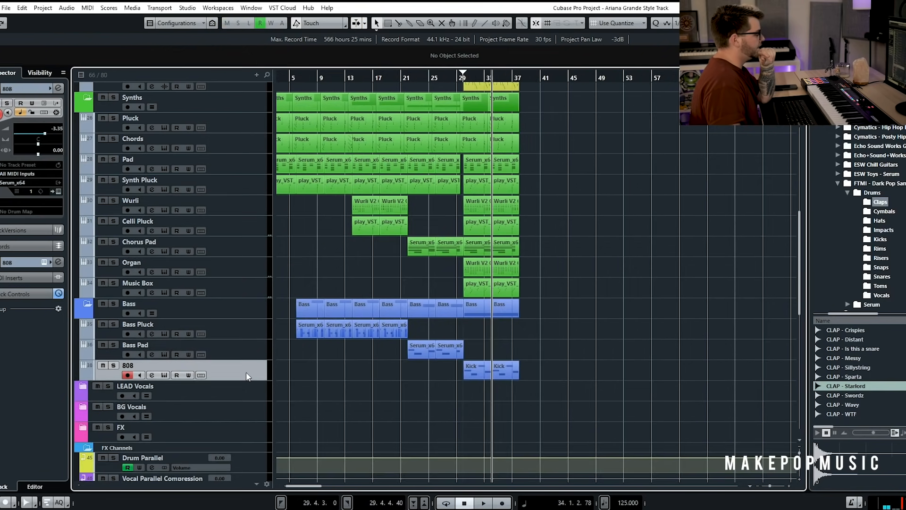
{"action": "right_click", "coordinate": [242, 329]}
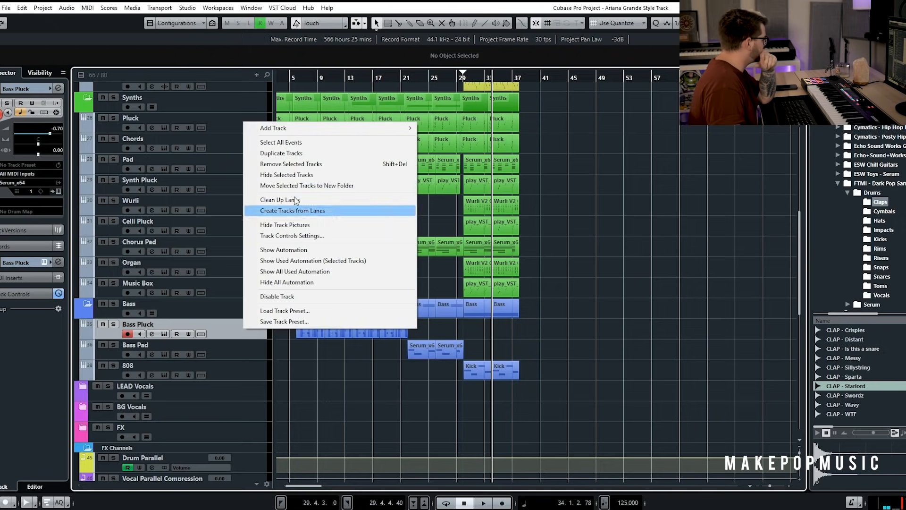
{"action": "left_click", "coordinate": [298, 250]}
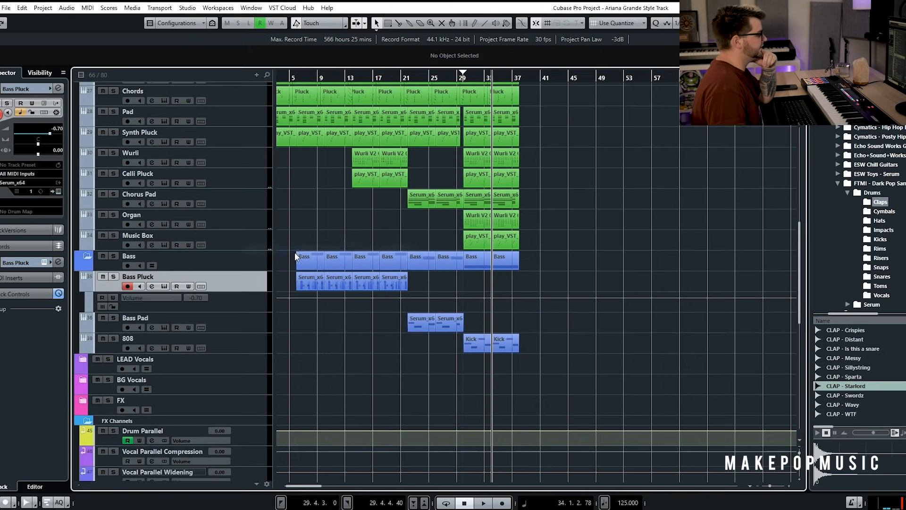
{"action": "right_click", "coordinate": [242, 290]}
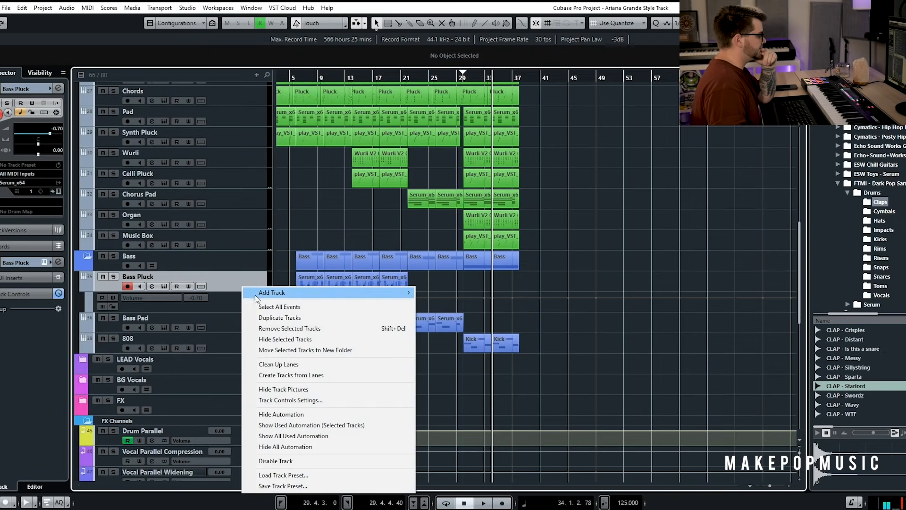
{"action": "left_click", "coordinate": [286, 319]}
{"action": "left_click_drag", "start_coordinate": [429, 320], "coordinate": [314, 331]}
{"action": "key", "text": "Delete"}
- Copy the two 808 Kick parts onto the Bass Pluck copy at bar 30 and solo that track
{"action": "left_click_drag", "start_coordinate": [543, 378], "coordinate": [477, 401]}
{"action": "key", "text": "ctrl+c"}
{"action": "key", "text": "ctrl+v"}
{"action": "key", "text": "h"}
{"action": "left_click_drag", "start_coordinate": [507, 327], "coordinate": [440, 319]}
{"action": "left_click", "coordinate": [113, 317]}
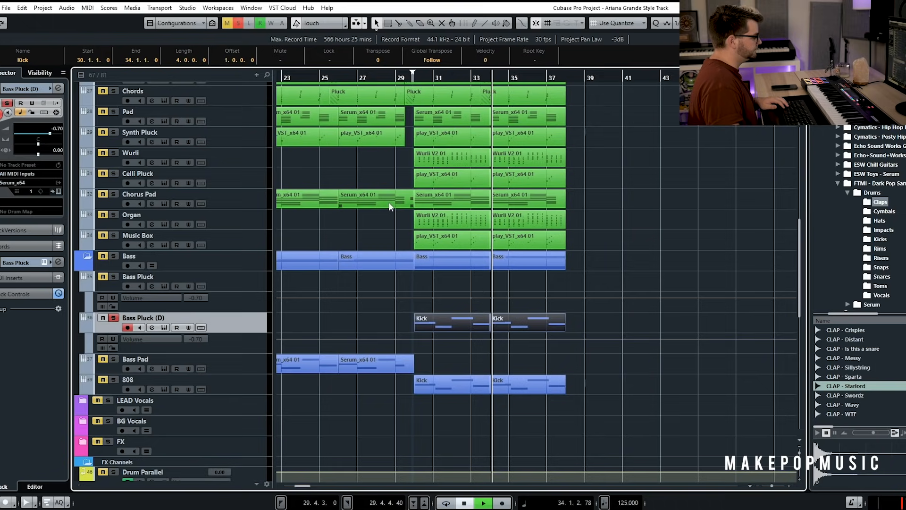
- Select the notes of the Bass Pluck copy's Kick parts in the note editor, close the editor and take the track out of solo
{"action": "double_click", "coordinate": [449, 320]}
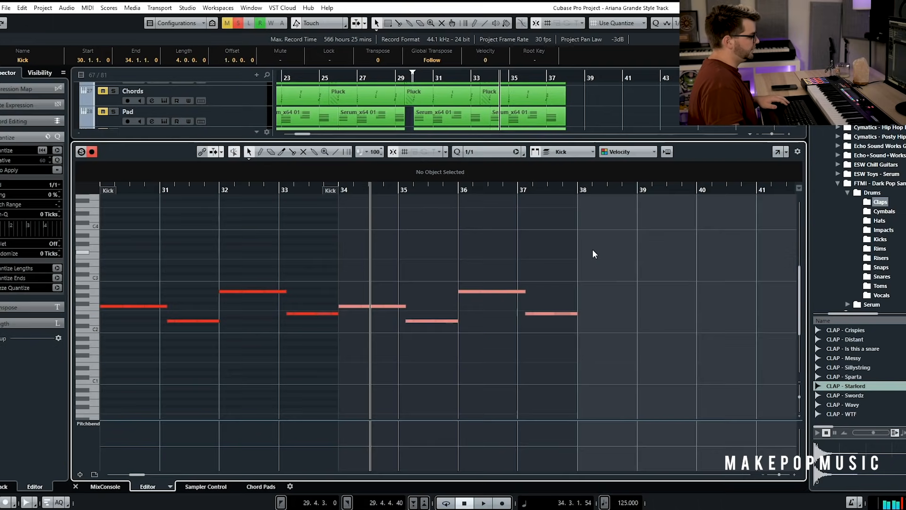
{"action": "scroll", "coordinate": [592, 248], "scroll_direction": "down", "scroll_amount": 4, "text": "ctrl"}
{"action": "left_click_drag", "start_coordinate": [626, 259], "coordinate": [418, 348]}
{"action": "key", "text": "space"}
{"action": "key", "text": "ctrl+alt+e"}
{"action": "left_click", "coordinate": [113, 317]}
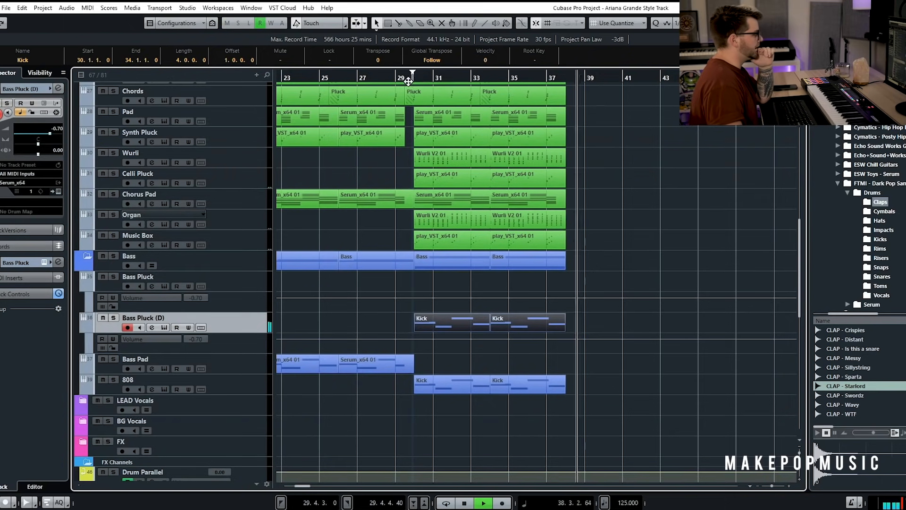
- Lower the Bass Pluck copy's volume to about -12.9 dB while playing from bar 30, and open its track name for editing
{"action": "left_click", "coordinate": [408, 82]}
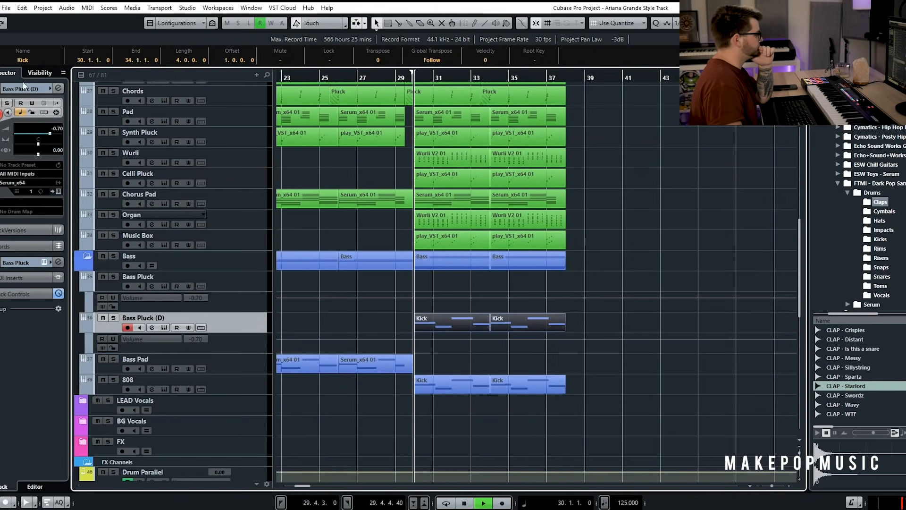
{"action": "left_click_drag", "start_coordinate": [41, 132], "coordinate": [33, 133]}
{"action": "key", "text": "space"}
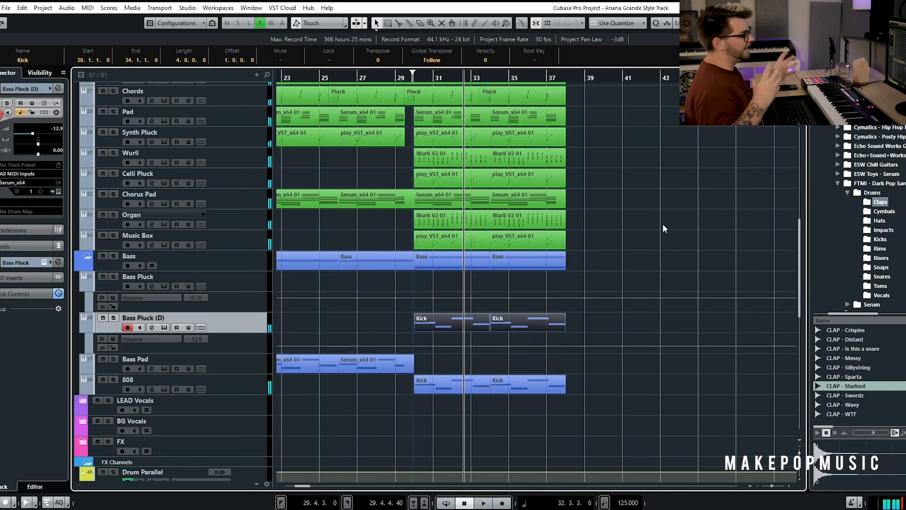
{"action": "double_click", "coordinate": [146, 318]}
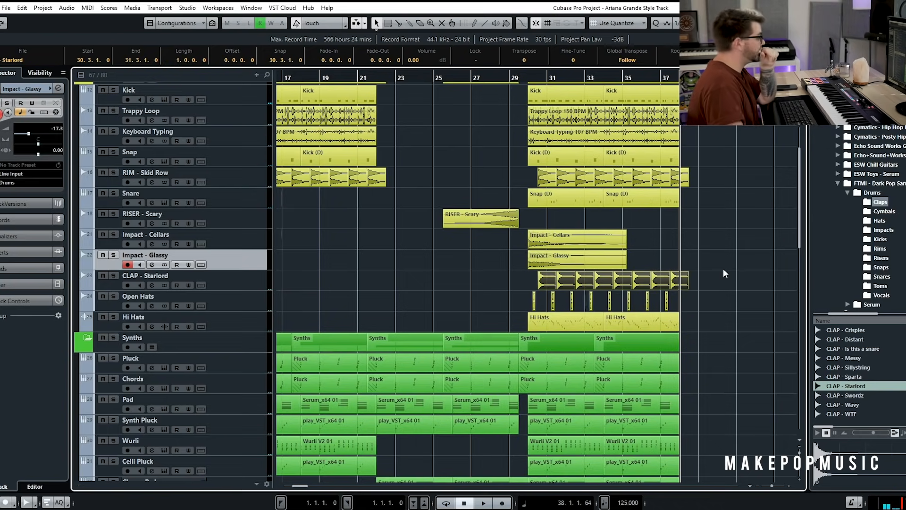
- Play the arrangement from bar 29 to hear the transition into bar 30
{"action": "left_click", "coordinate": [510, 78]}
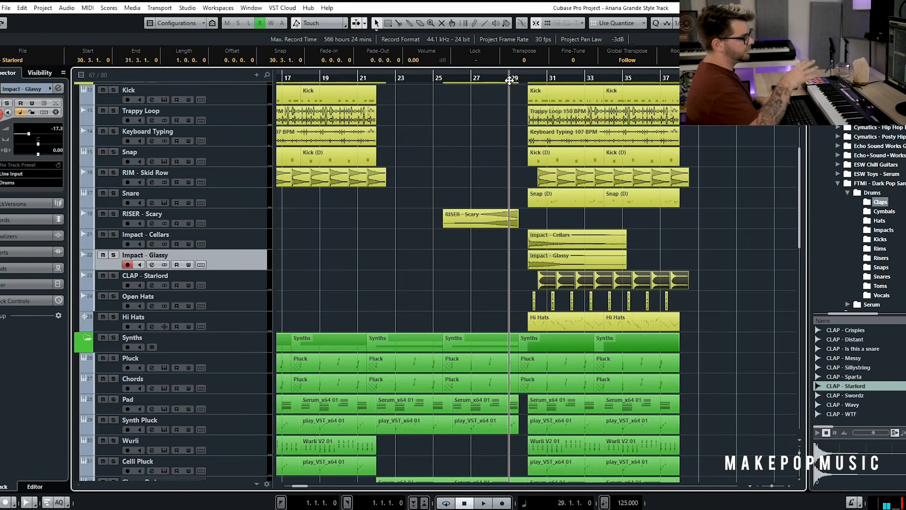
{"action": "key", "text": "space"}
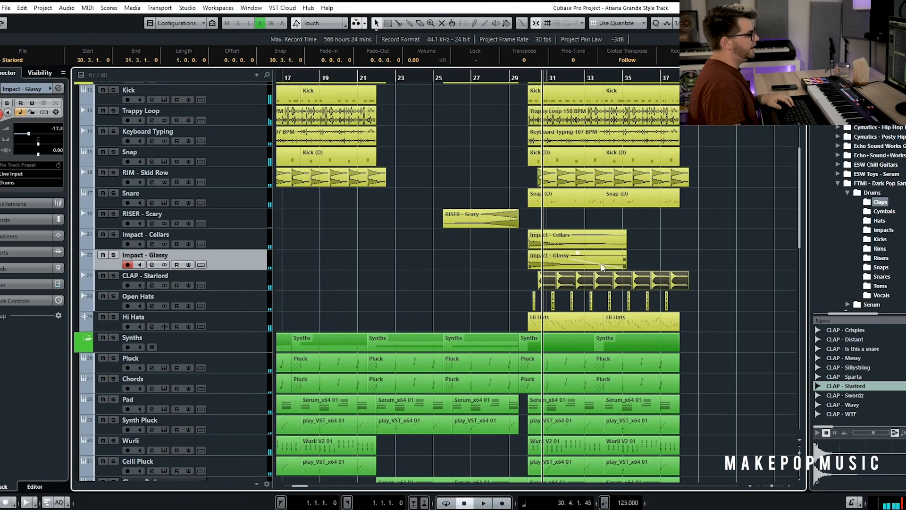
{"action": "left_click", "coordinate": [670, 255]}
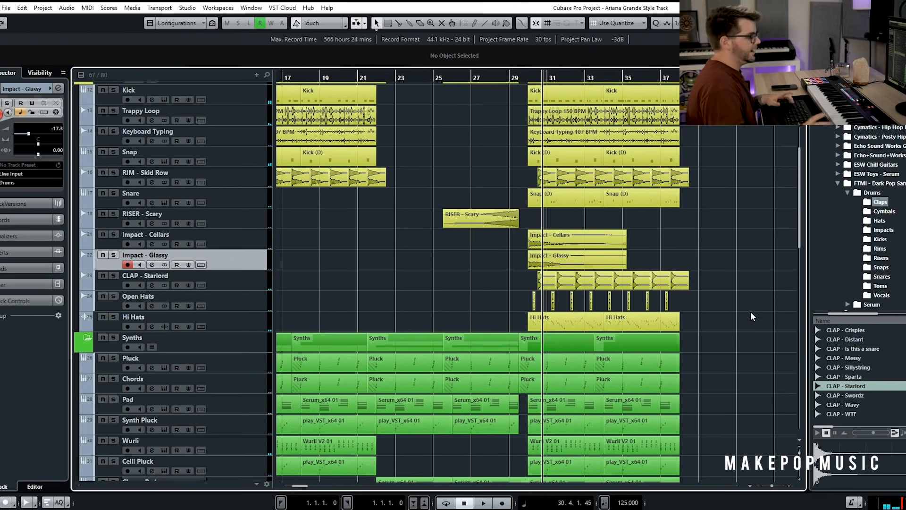
- Browse the FTMI Dark Pop Vocals folder and place VOCAL - Wha on a new track at beat 2 of bar 30
{"action": "left_click", "coordinate": [878, 285]}
{"action": "left_click", "coordinate": [881, 296]}
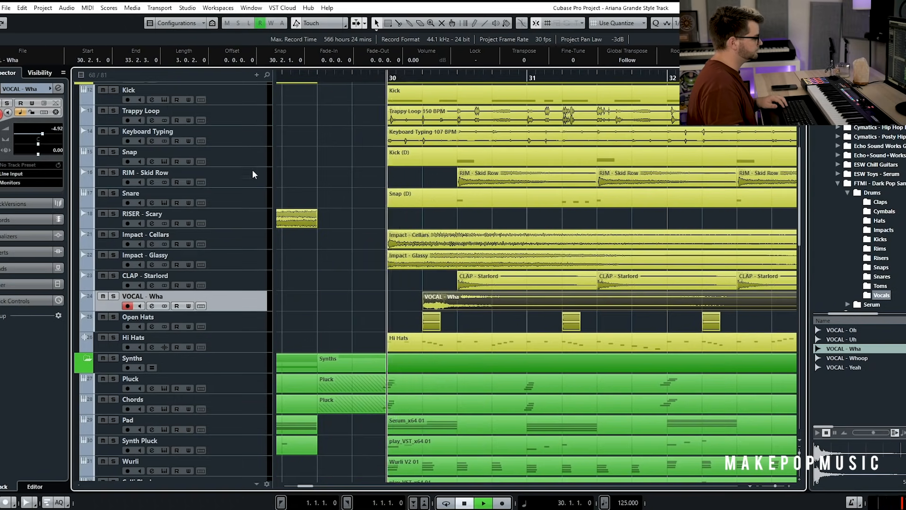
- Play from bar 30 while routing VOCAL - Wha to Drums and adding VOCAL - Whoop on its own track around bar 32
{"action": "key", "text": "space"}
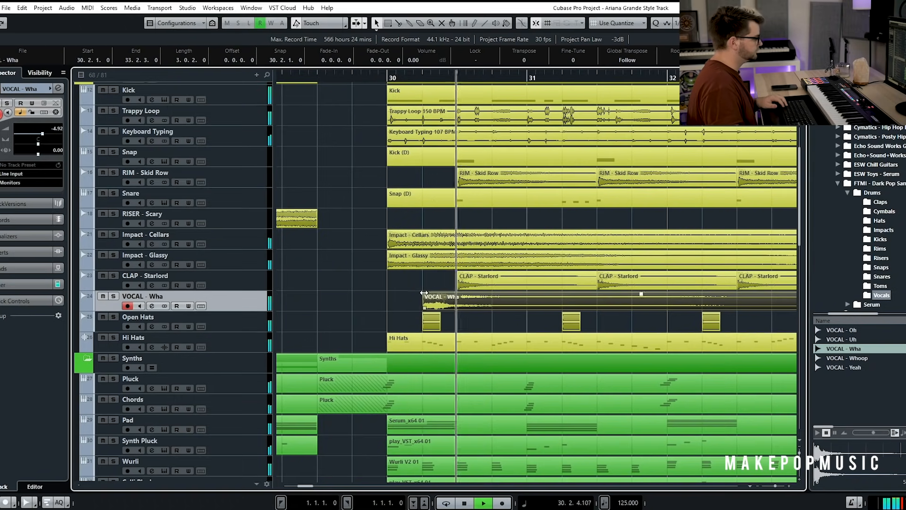
{"action": "left_click", "coordinate": [18, 183]}
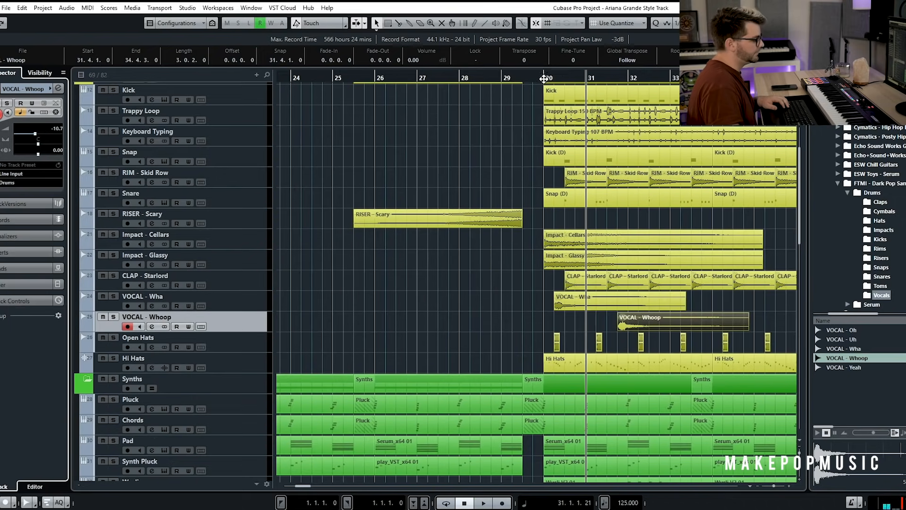
{"action": "scroll", "coordinate": [527, 231], "scroll_direction": "down", "scroll_amount": 3}
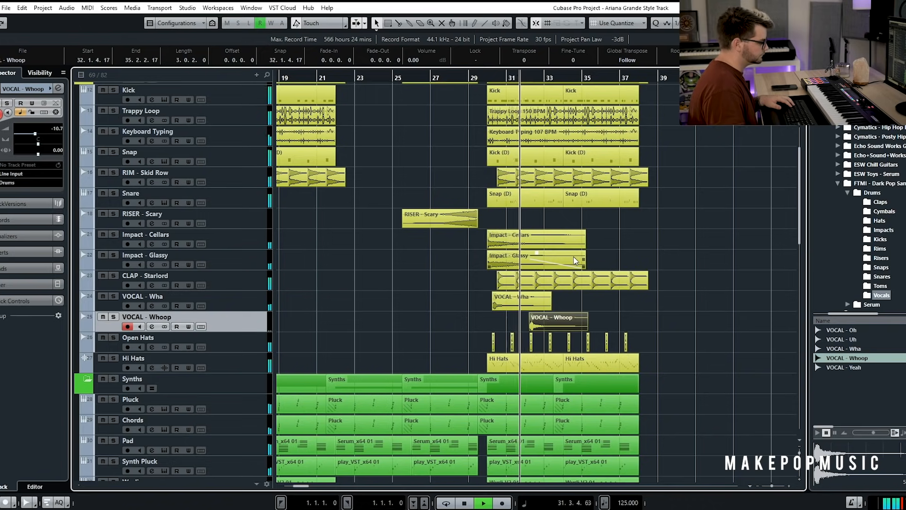
{"action": "key", "text": "space"}
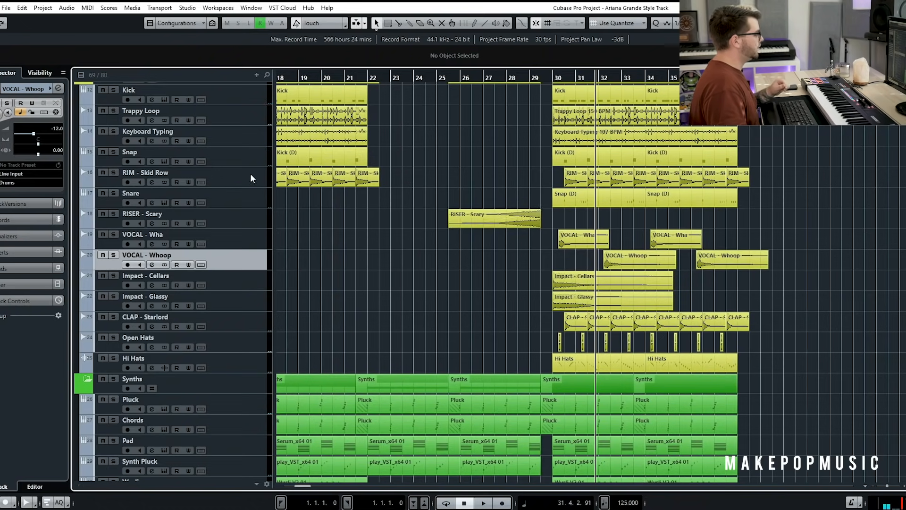
- Duplicate the Snare track and delete the parts copied onto the duplicate from bar 30 onward
{"action": "left_click", "coordinate": [245, 199]}
{"action": "right_click", "coordinate": [243, 198]}
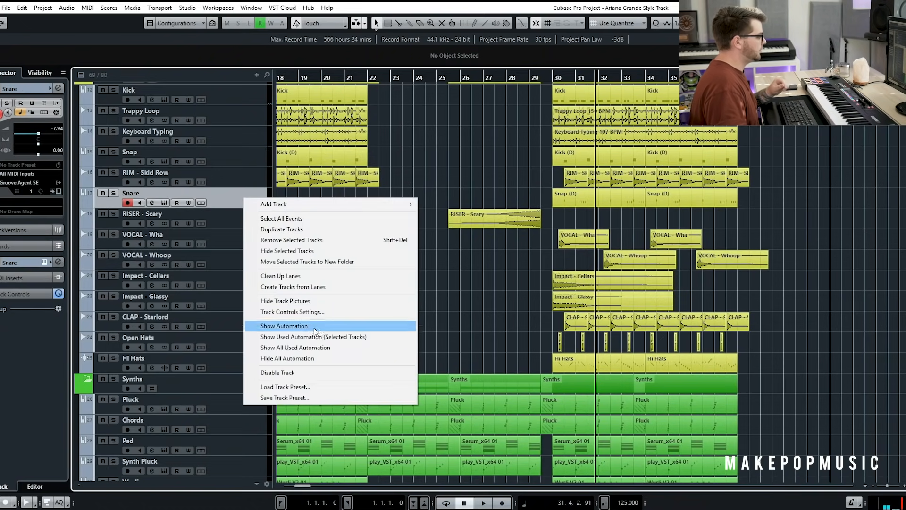
{"action": "left_click", "coordinate": [312, 229]}
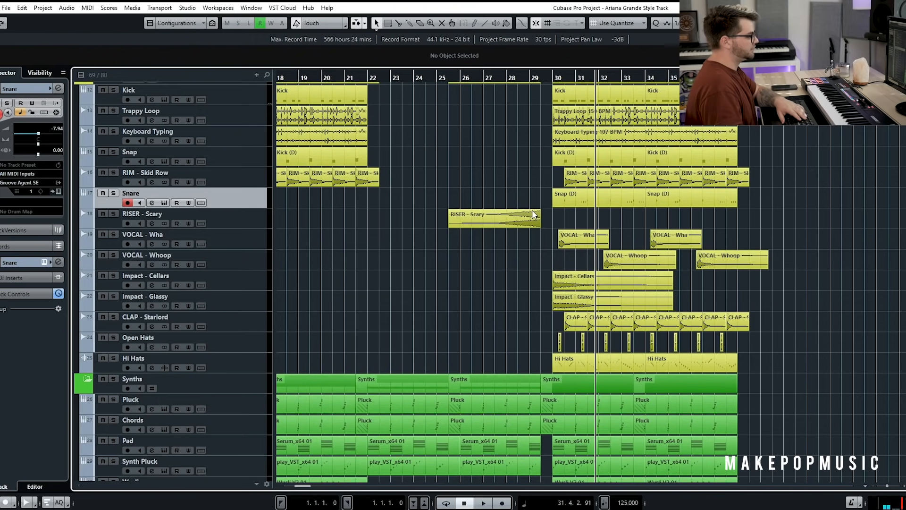
{"action": "left_click_drag", "start_coordinate": [539, 213], "coordinate": [671, 221]}
{"action": "key", "text": "Delete"}
- Record a snare roll leading into bar 30 on the Snare copy and quantize its notes to 1/16 Triplet
{"action": "key", "text": "KP_Multiply"}
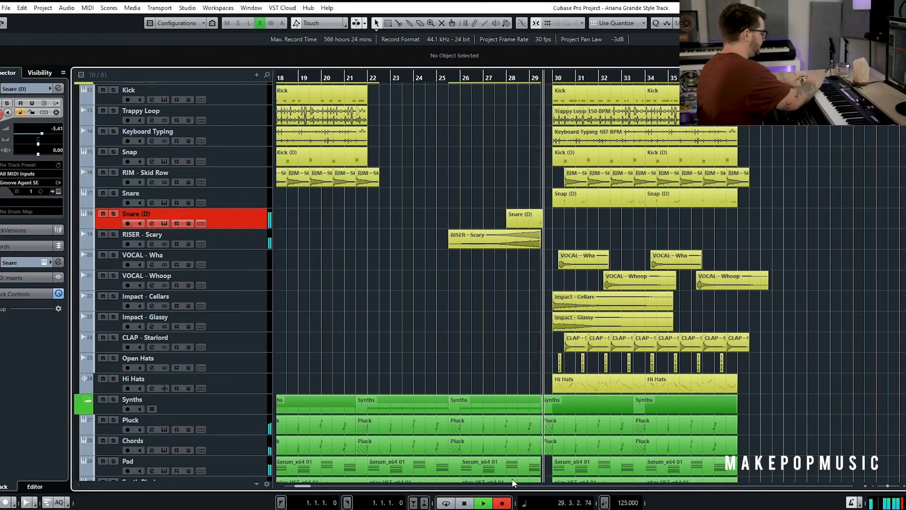
{"action": "key", "text": "space"}
{"action": "key", "text": "Return"}
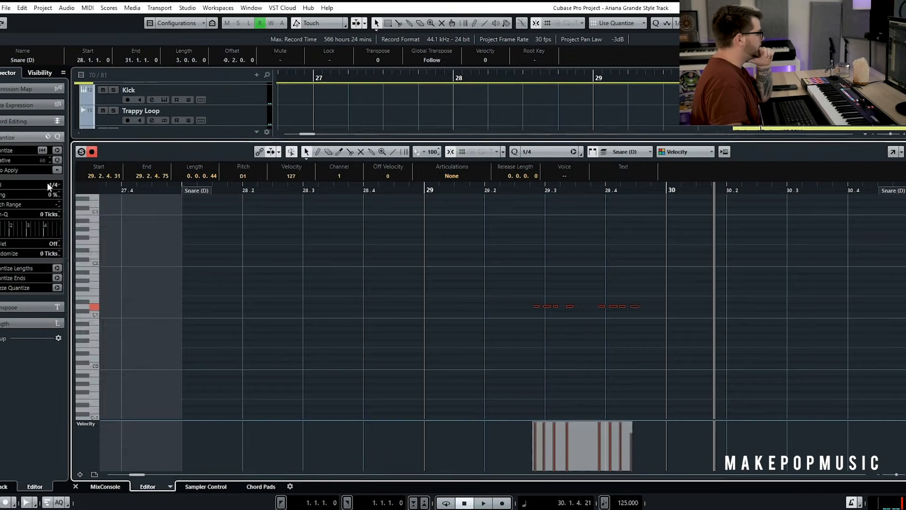
{"action": "left_click", "coordinate": [51, 184]}
{"action": "left_click", "coordinate": [71, 304]}
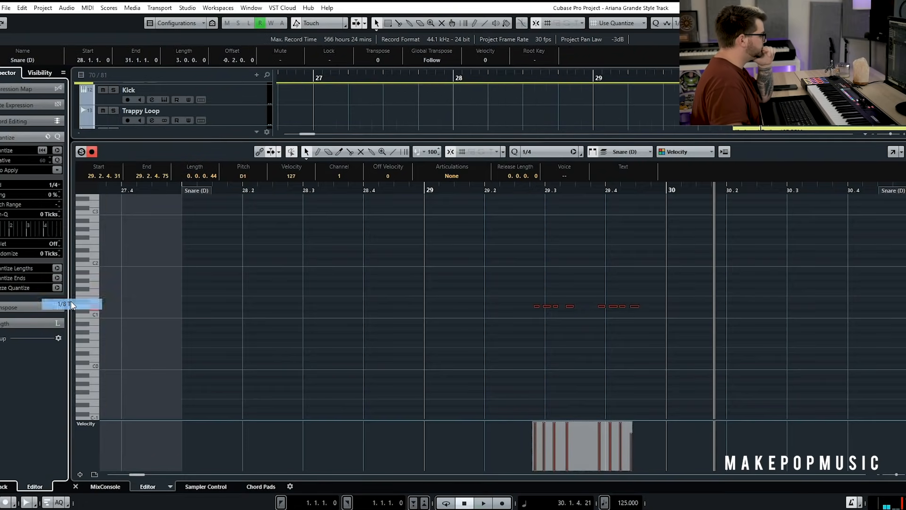
{"action": "left_click", "coordinate": [58, 150]}
- Play the quantized roll from beat 2 of bar 29, close the note editor and rename the track Snare Roll
{"action": "left_click", "coordinate": [501, 190]}
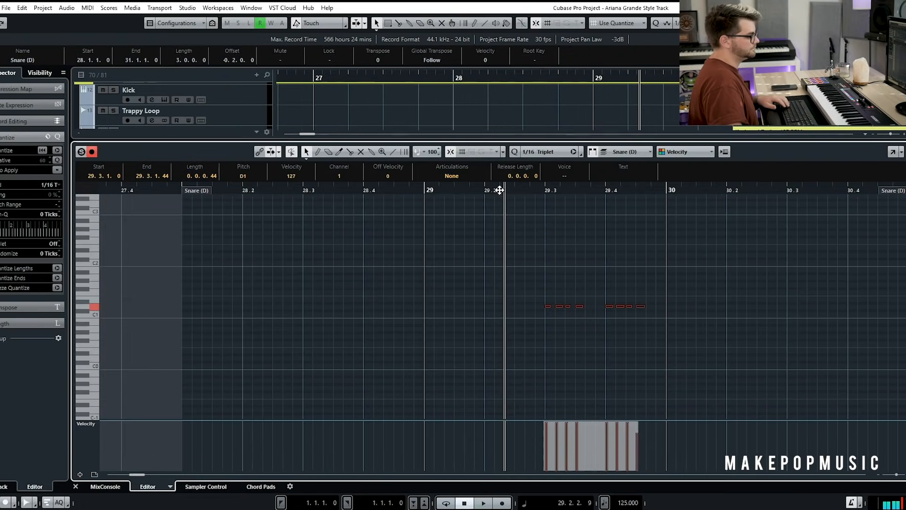
{"action": "left_click", "coordinate": [667, 245]}
{"action": "key", "text": "space"}
{"action": "key", "text": "space"}
{"action": "key", "text": "Return"}
{"action": "double_click", "coordinate": [136, 214]}
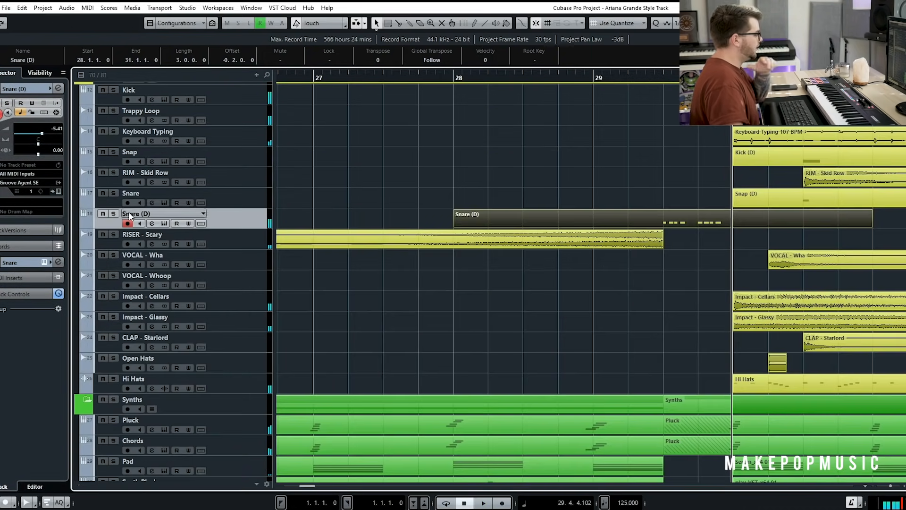
{"action": "type", "text": "Snare Roll"}
{"action": "key", "text": "Return"}
- Open Snare Roll's Groove Agent SE, select the SNARE - Ew pad and write automation lowering its Coarse tuning to -12 semitones during playback
{"action": "scroll", "coordinate": [305, 170], "scroll_direction": "down", "scroll_amount": 4}
{"action": "left_click", "coordinate": [163, 224]}
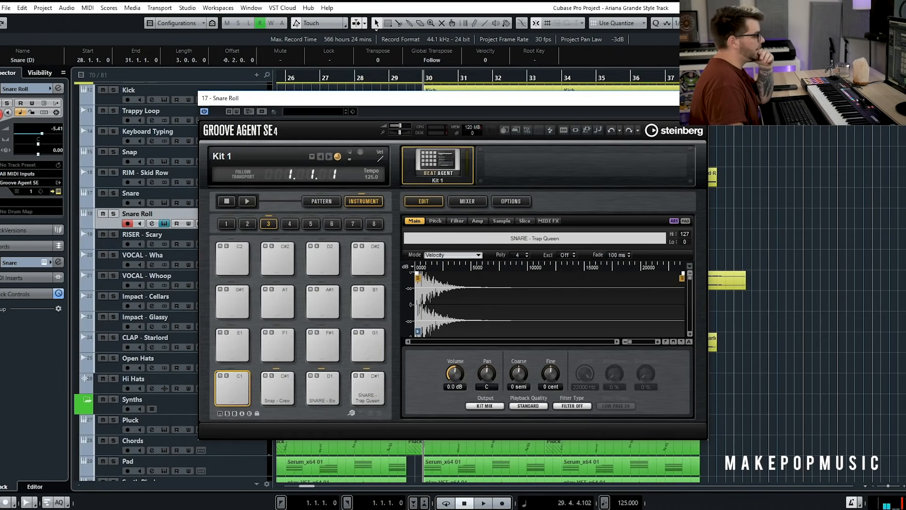
{"action": "left_click", "coordinate": [323, 388]}
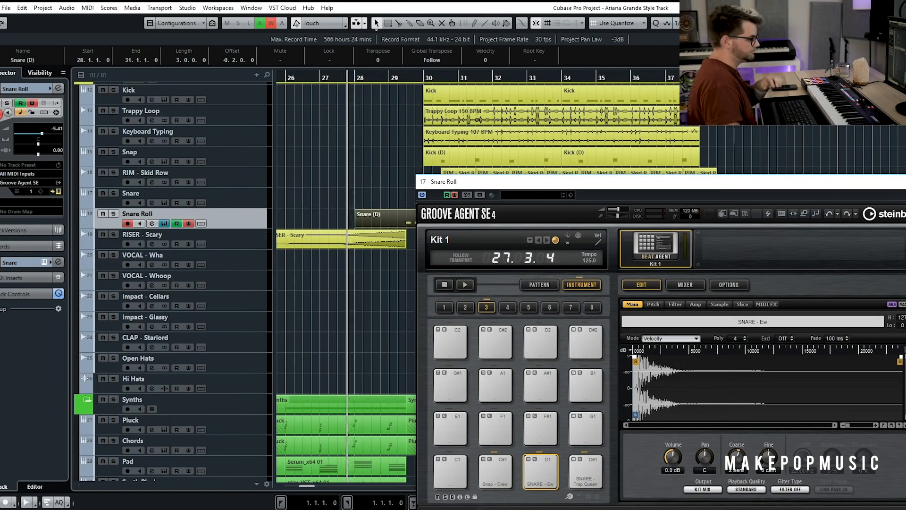
{"action": "left_click", "coordinate": [739, 455]}
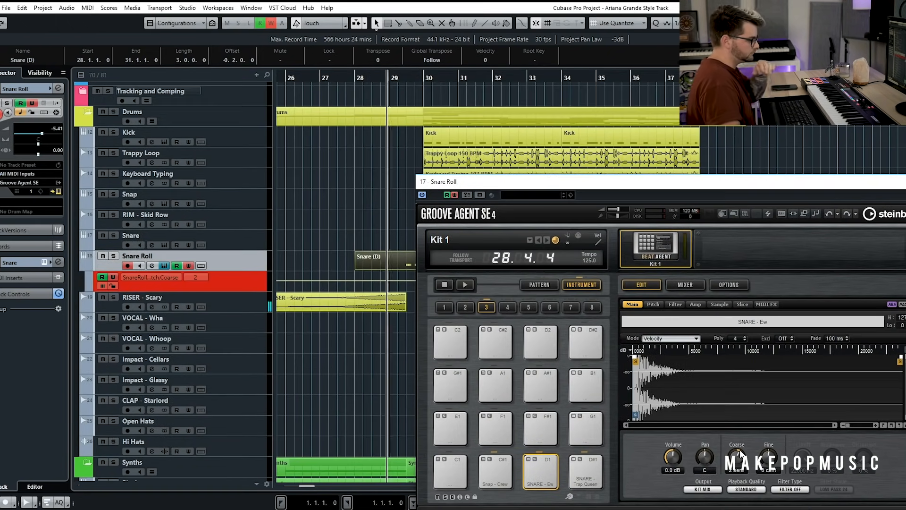
{"action": "left_click_drag", "start_coordinate": [739, 455], "coordinate": [736, 499]}
{"action": "key", "text": "space"}
{"action": "left_click", "coordinate": [454, 195]}
{"action": "left_click_drag", "start_coordinate": [465, 182], "coordinate": [220, 181]}
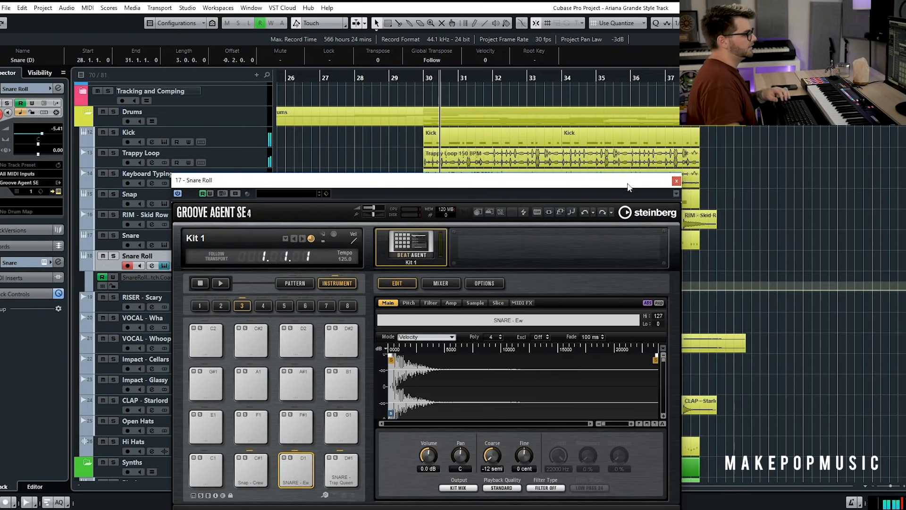
{"action": "left_click", "coordinate": [676, 181]}
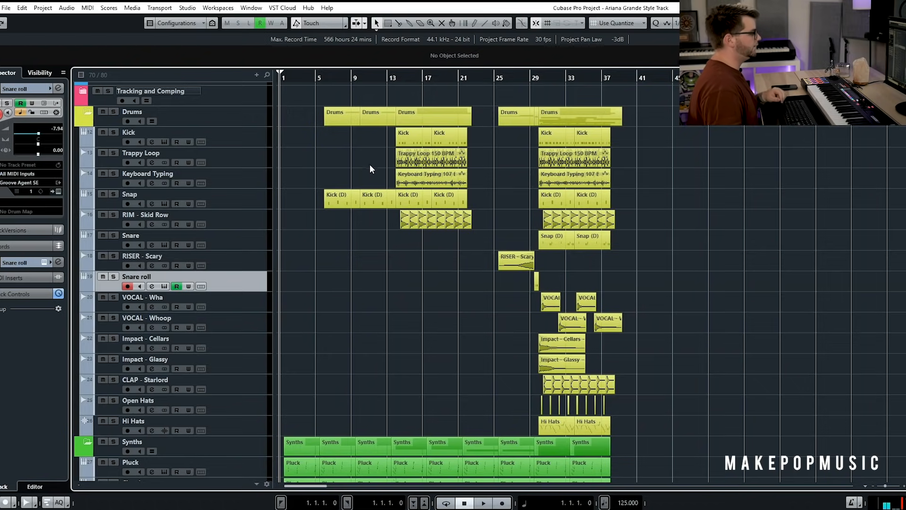
- Look over the full track list and play the arrangement from bar 1 to review the drums and synths
{"action": "scroll", "coordinate": [370, 164], "scroll_direction": "down", "scroll_amount": 10}
{"action": "scroll", "coordinate": [372, 180], "scroll_direction": "up", "scroll_amount": 5}
{"action": "scroll", "coordinate": [372, 201], "scroll_direction": "up", "scroll_amount": 8}
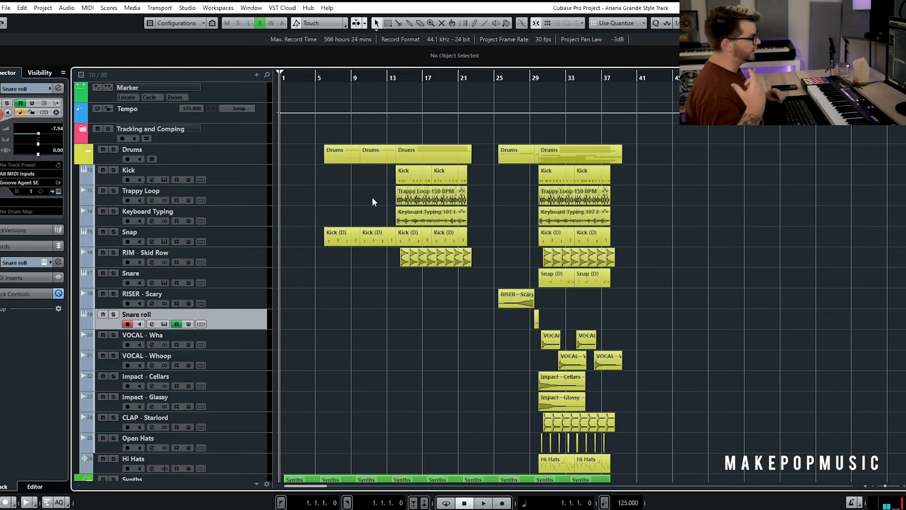
{"action": "key", "text": "space"}
{"action": "scroll", "coordinate": [399, 314], "scroll_direction": "down", "scroll_amount": 3}
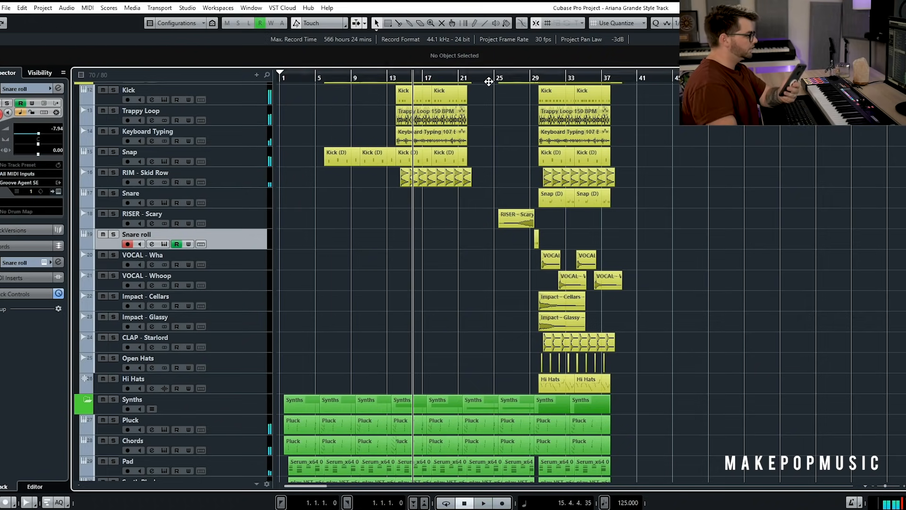
{"action": "left_click_drag", "start_coordinate": [489, 81], "coordinate": [463, 82]}
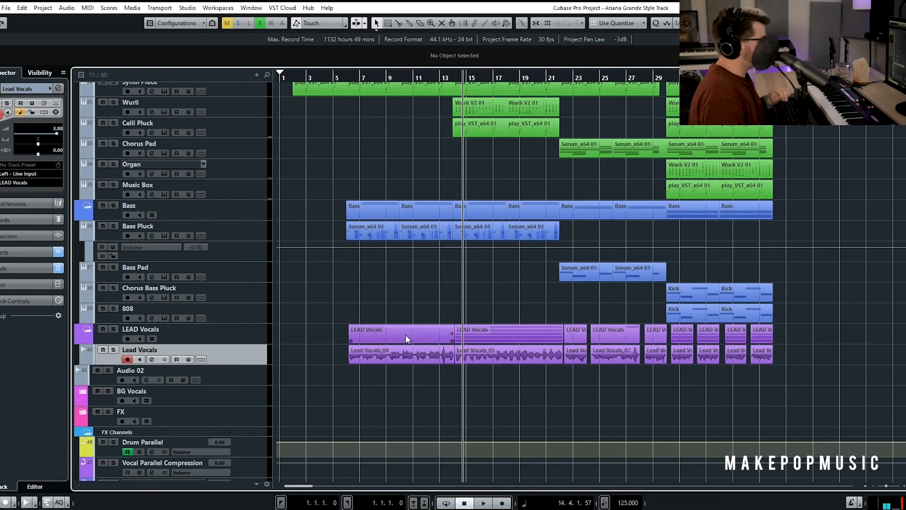
- Select the Lead Vocals_05 event at bar 14 and the lead vocal events between bars 34 and 38
{"action": "left_click", "coordinate": [502, 354]}
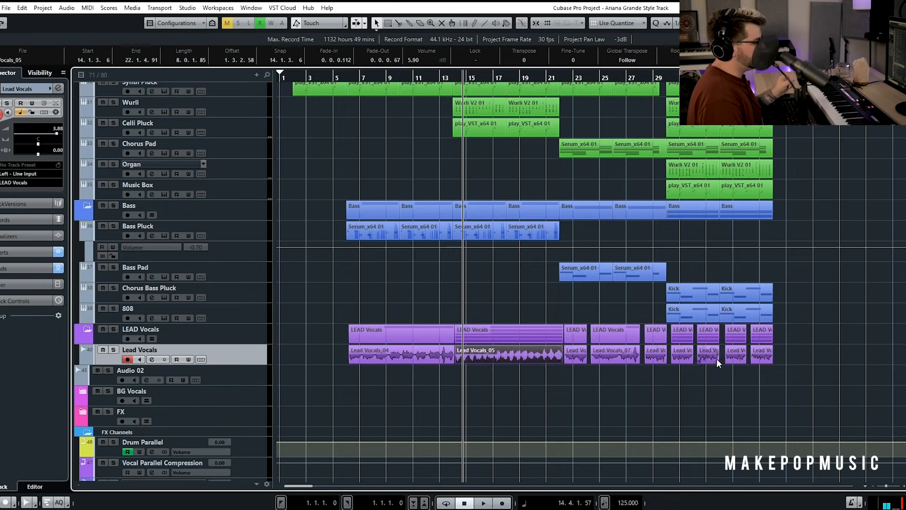
{"action": "left_click_drag", "start_coordinate": [803, 317], "coordinate": [734, 373]}
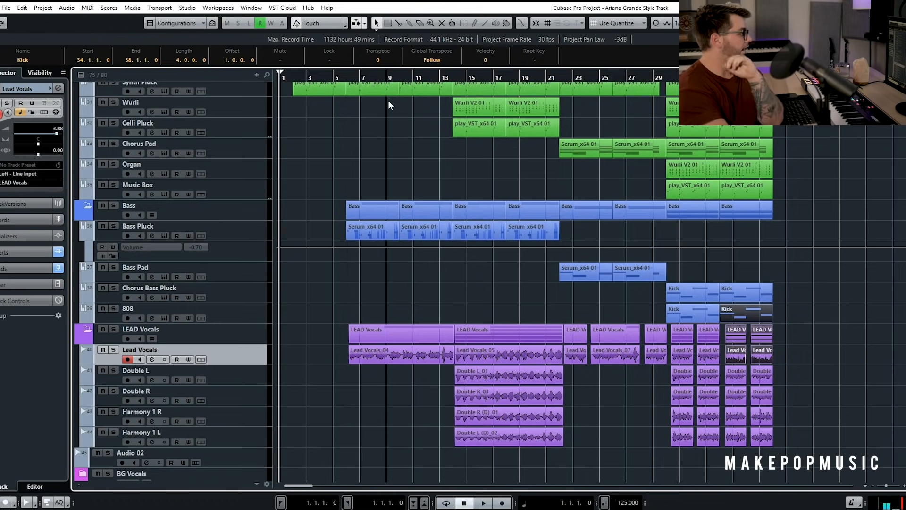
- Select each drum track in turn from Kick down to Hi Hats to examine its channel volume
{"action": "scroll", "coordinate": [603, 213], "scroll_direction": "up", "scroll_amount": 10}
{"action": "left_click", "coordinate": [255, 179]}
{"action": "left_click", "coordinate": [257, 197]}
{"action": "left_click", "coordinate": [262, 219]}
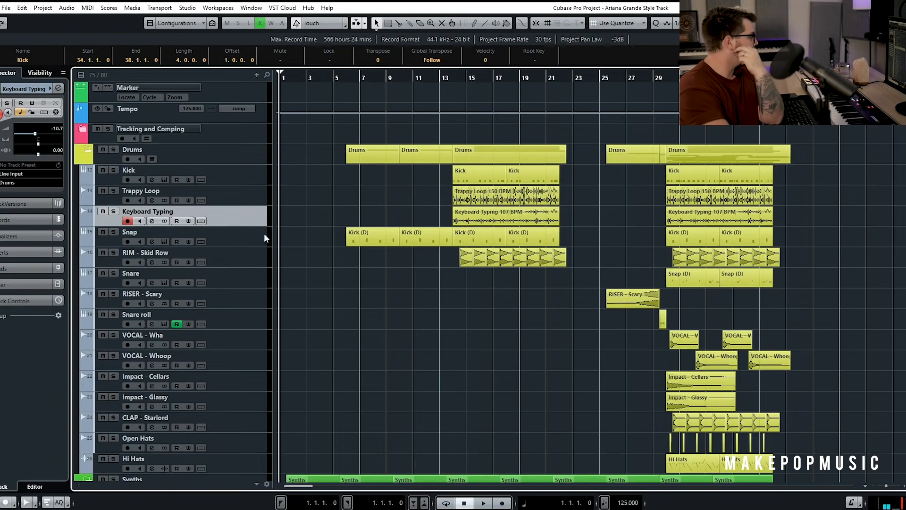
{"action": "left_click", "coordinate": [258, 236]}
{"action": "scroll", "coordinate": [251, 257], "scroll_direction": "down", "scroll_amount": 2}
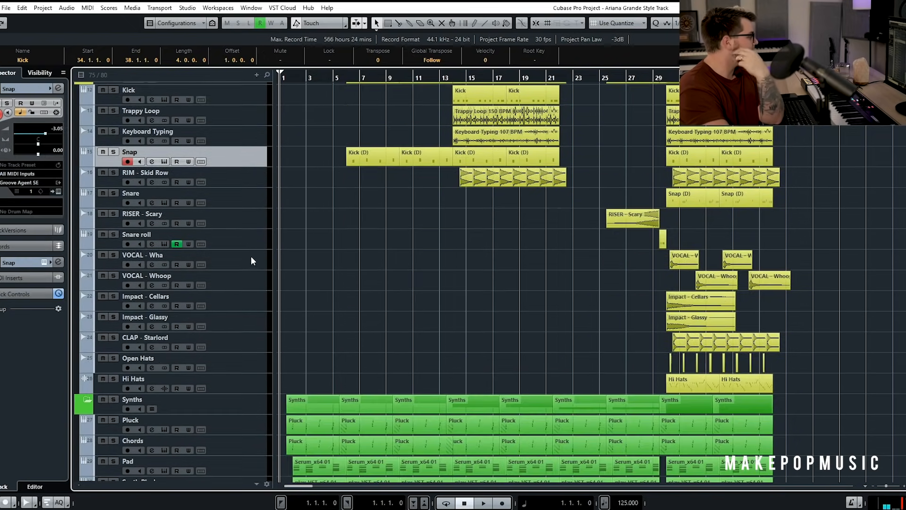
{"action": "left_click", "coordinate": [250, 172]}
{"action": "left_click", "coordinate": [237, 203]}
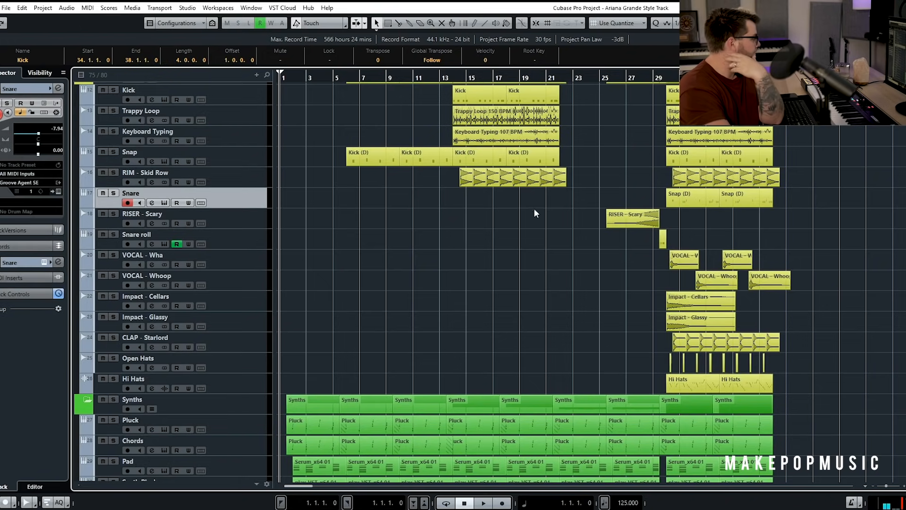
{"action": "left_click", "coordinate": [246, 220]}
{"action": "left_click", "coordinate": [243, 245]}
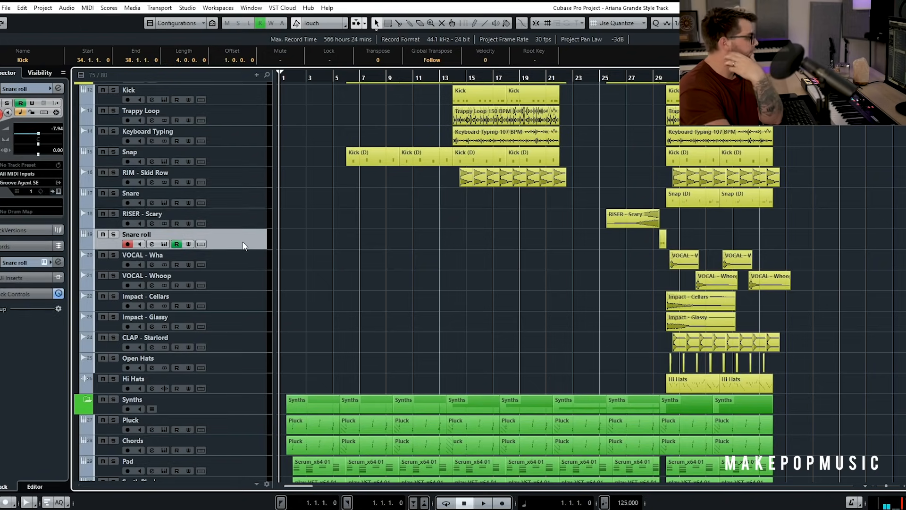
{"action": "left_click", "coordinate": [239, 261]}
{"action": "left_click", "coordinate": [245, 272]}
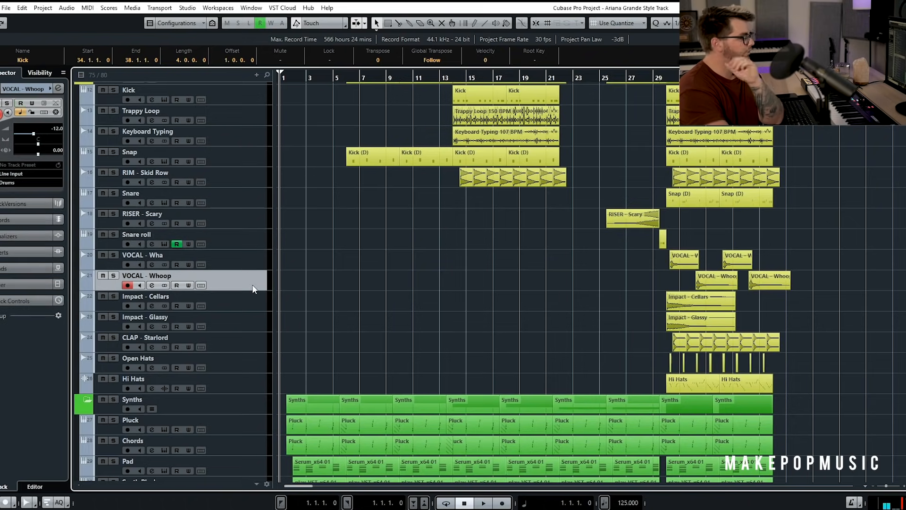
{"action": "left_click", "coordinate": [246, 302]}
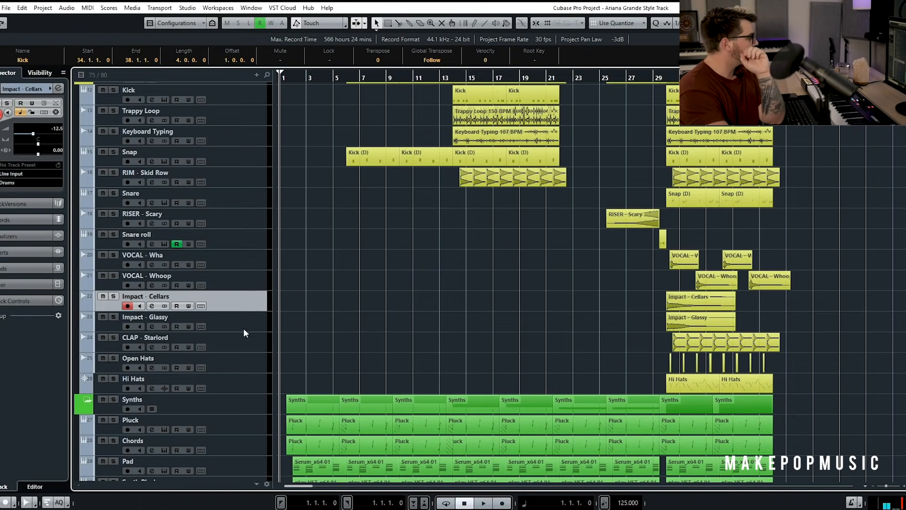
{"action": "left_click", "coordinate": [243, 325]}
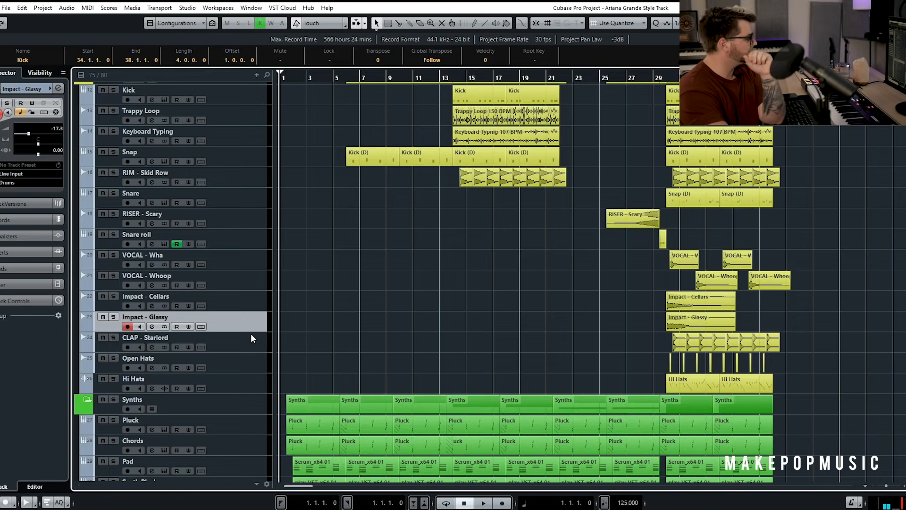
{"action": "left_click", "coordinate": [247, 348]}
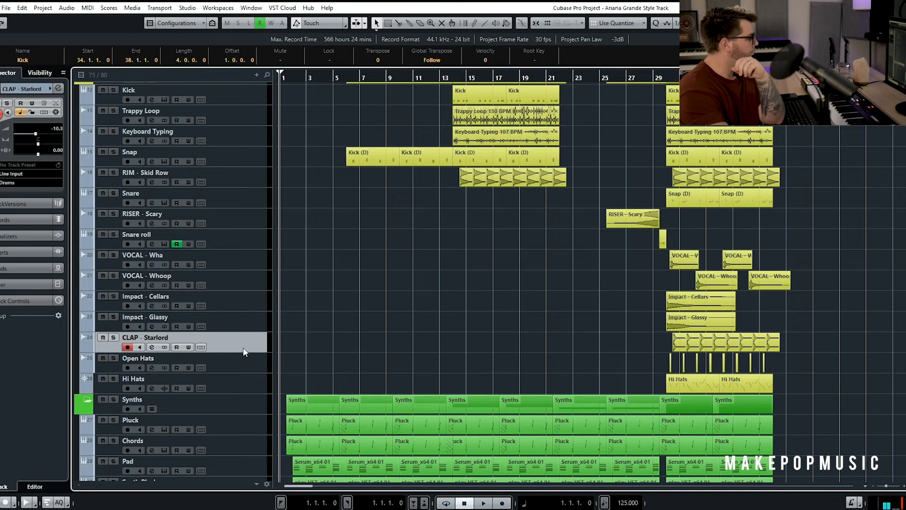
{"action": "left_click", "coordinate": [254, 365]}
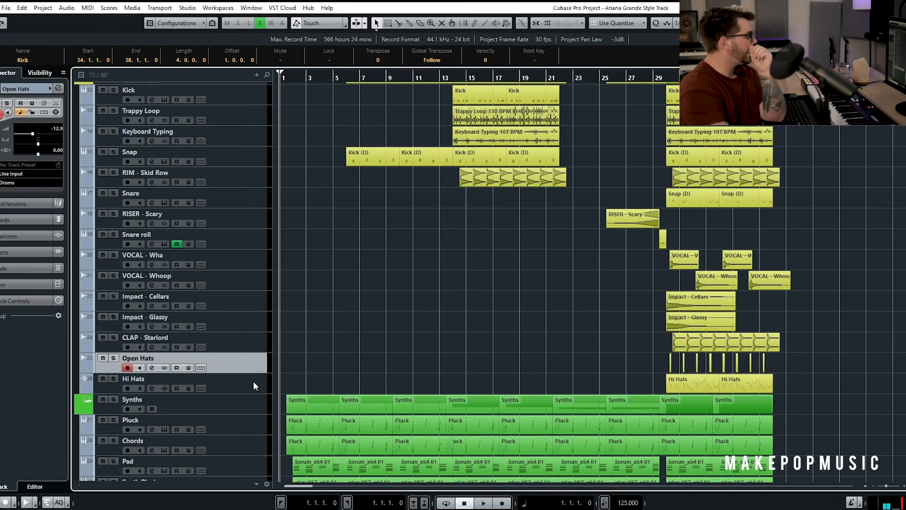
{"action": "left_click", "coordinate": [253, 381]}
- Select each synth track in turn from Pluck down to Music Box to examine its channel volume
{"action": "scroll", "coordinate": [315, 341], "scroll_direction": "down", "scroll_amount": 4}
{"action": "scroll", "coordinate": [429, 180], "scroll_direction": "down", "scroll_amount": 2}
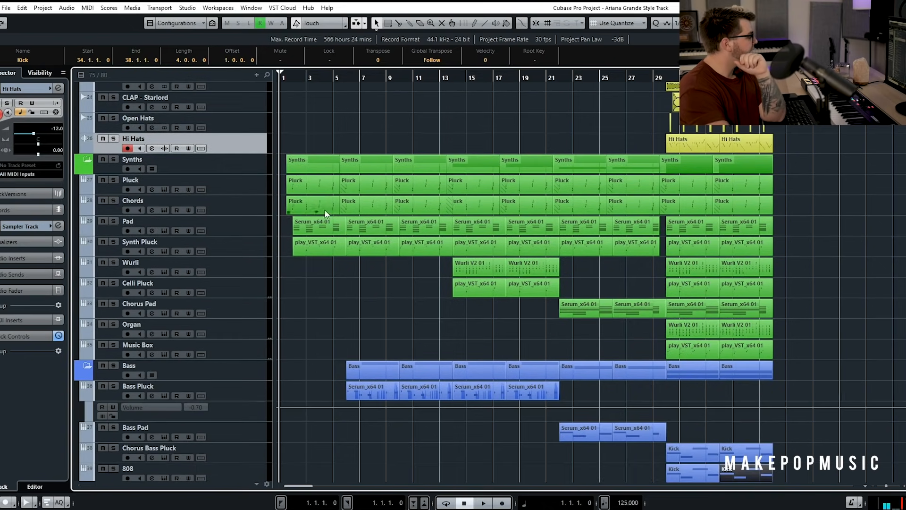
{"action": "left_click", "coordinate": [253, 184]}
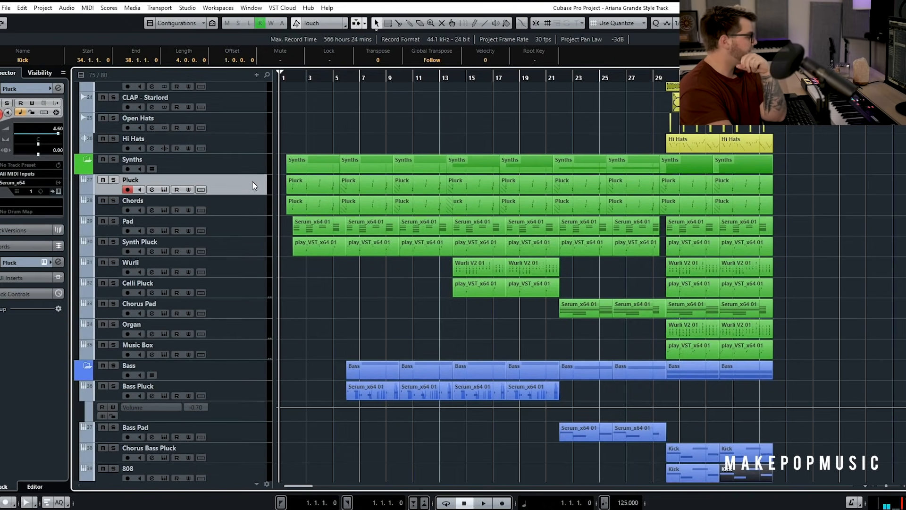
{"action": "left_click", "coordinate": [259, 206]}
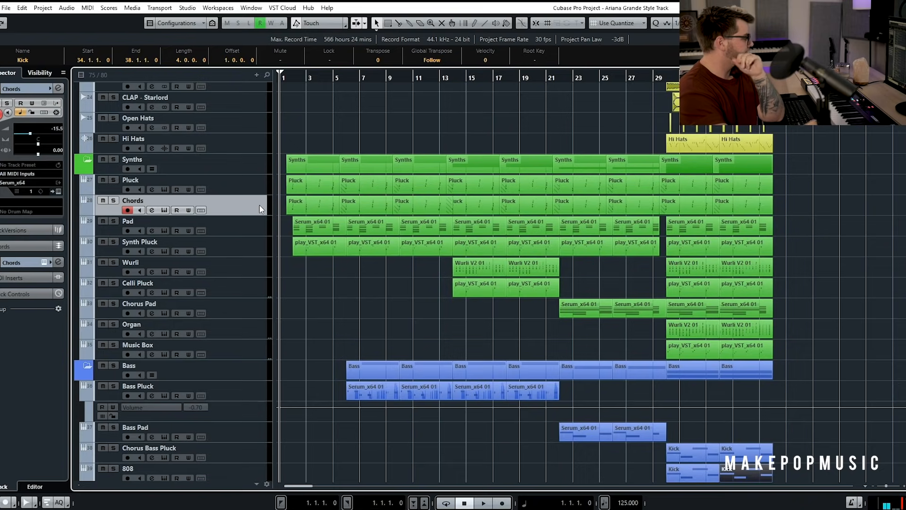
{"action": "left_click", "coordinate": [260, 230]}
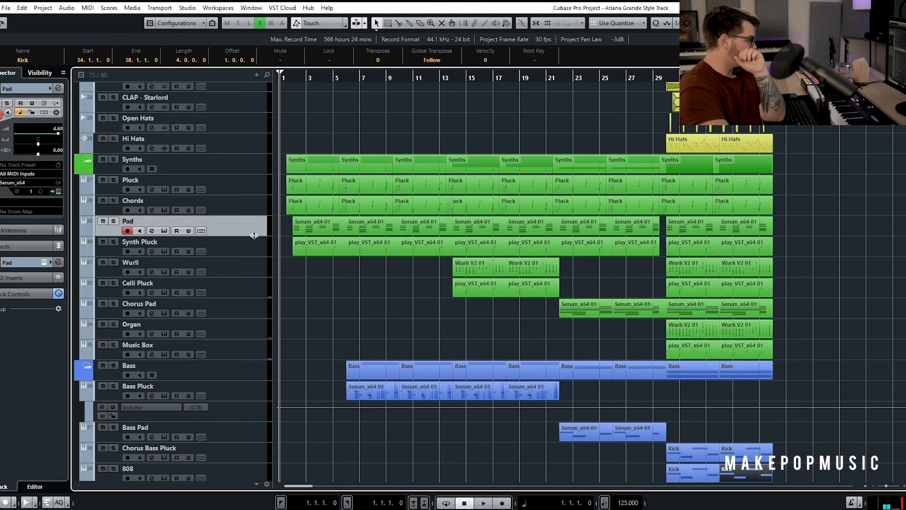
{"action": "left_click", "coordinate": [262, 252]}
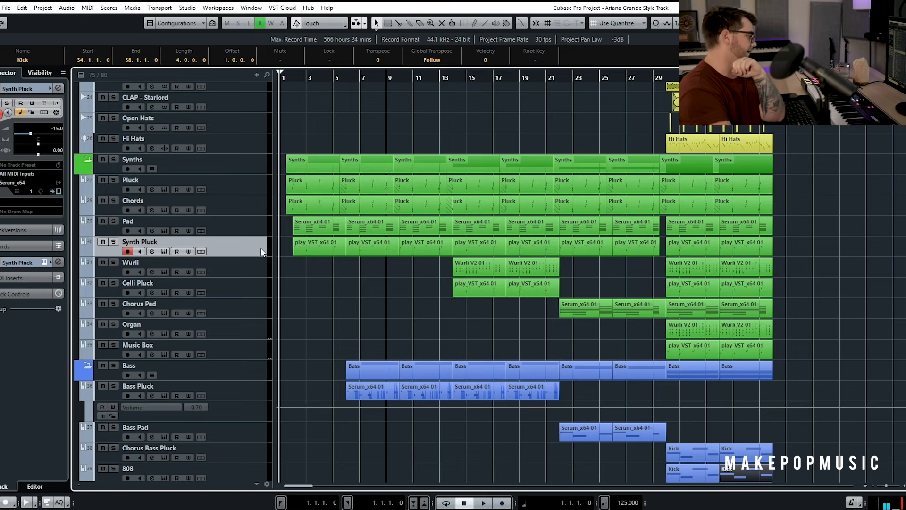
{"action": "left_click", "coordinate": [277, 271]}
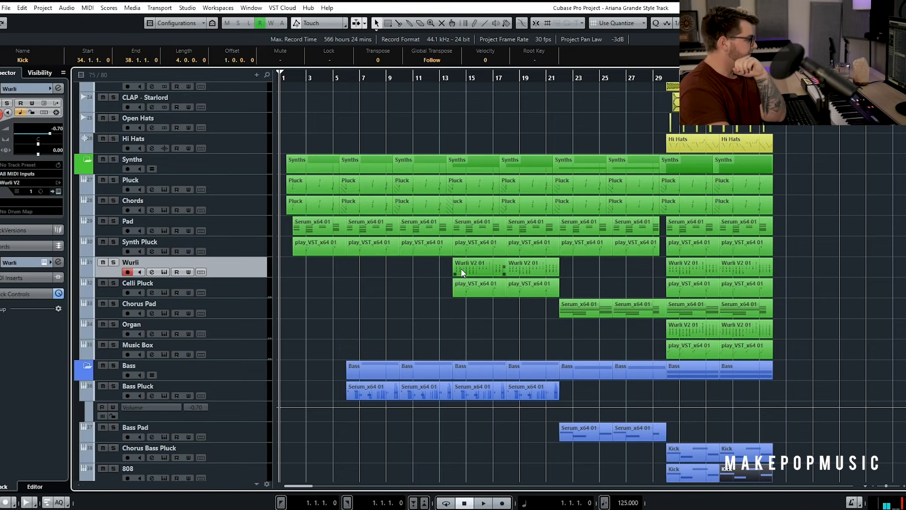
{"action": "left_click", "coordinate": [250, 288]}
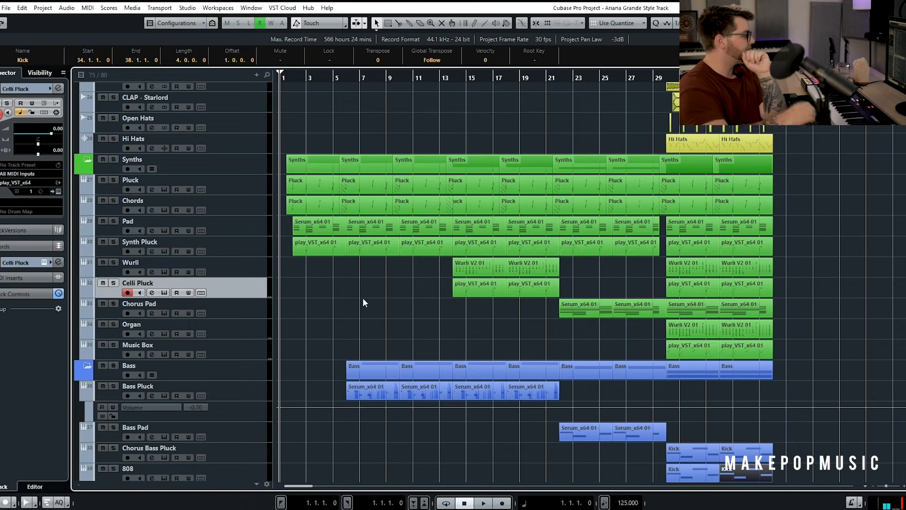
{"action": "left_click", "coordinate": [235, 239]}
{"action": "left_click", "coordinate": [242, 310]}
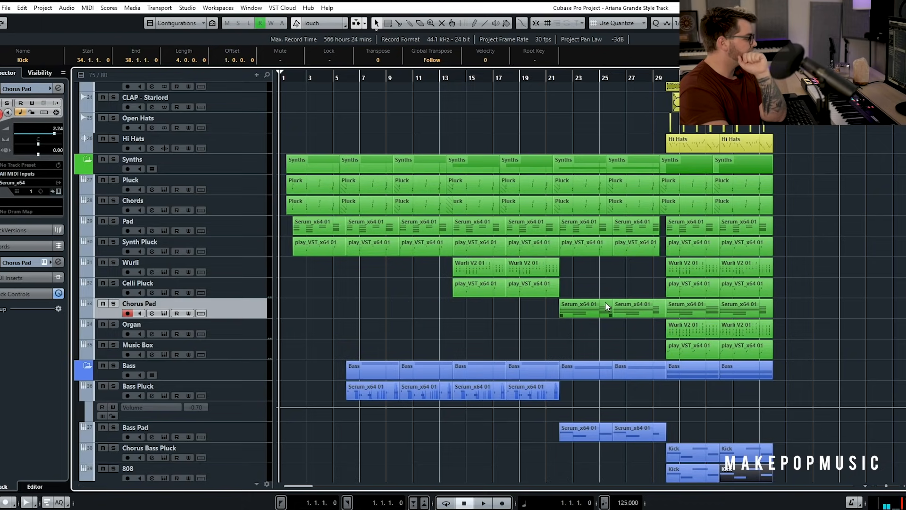
{"action": "scroll", "coordinate": [608, 298], "scroll_direction": "down", "scroll_amount": 3}
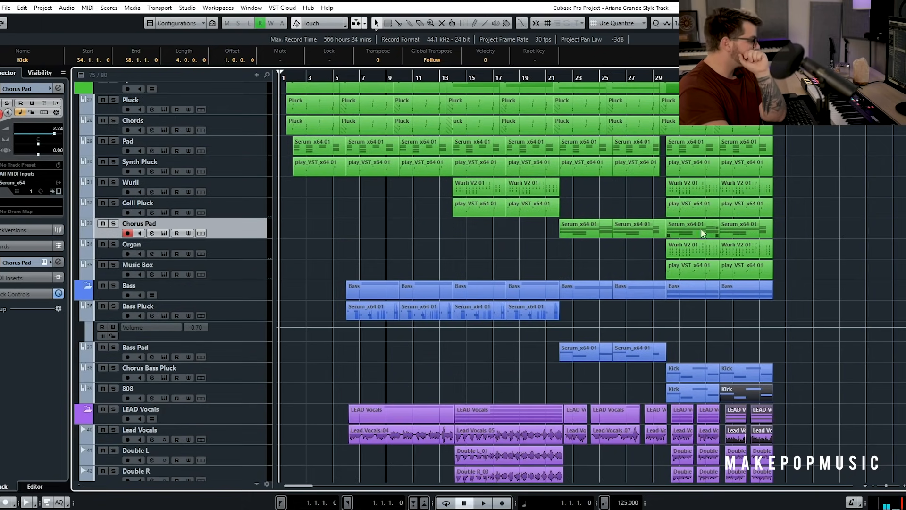
{"action": "left_click", "coordinate": [226, 252]}
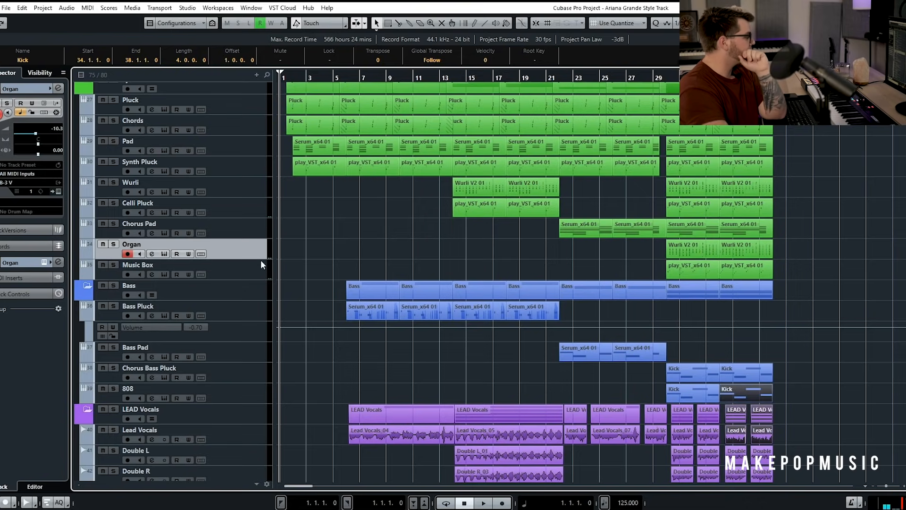
{"action": "left_click", "coordinate": [241, 270]}
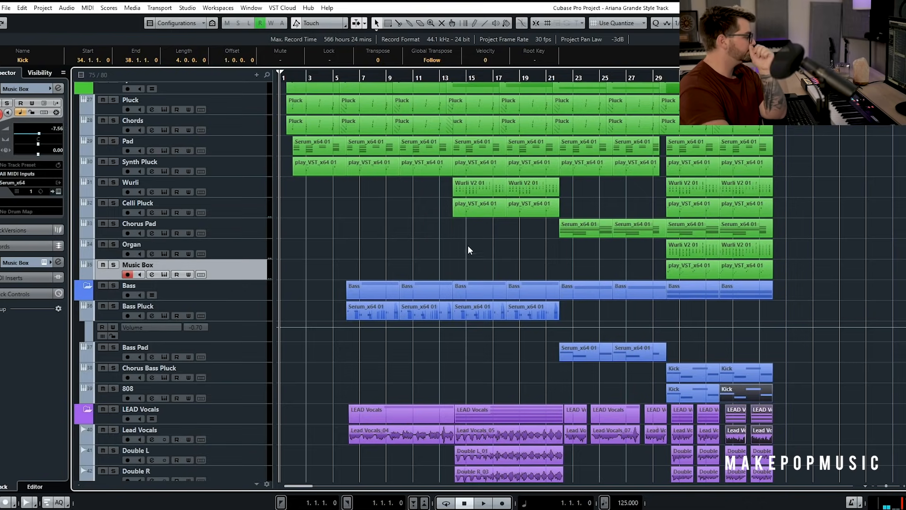
- Select the Bass Pluck, Bass Pad, 808 and Chorus Bass Pluck tracks to examine their channel volumes
{"action": "scroll", "coordinate": [399, 201], "scroll_direction": "down", "scroll_amount": 4}
{"action": "left_click", "coordinate": [243, 153]}
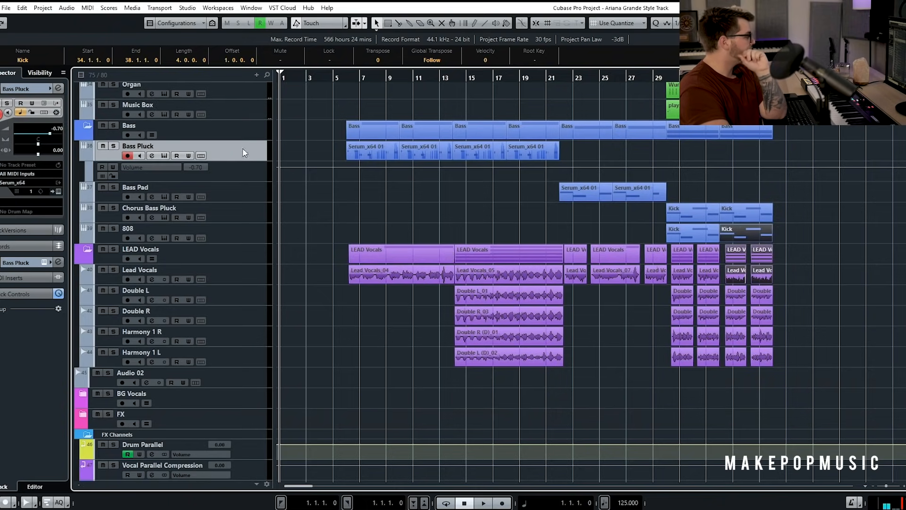
{"action": "left_click", "coordinate": [243, 192]}
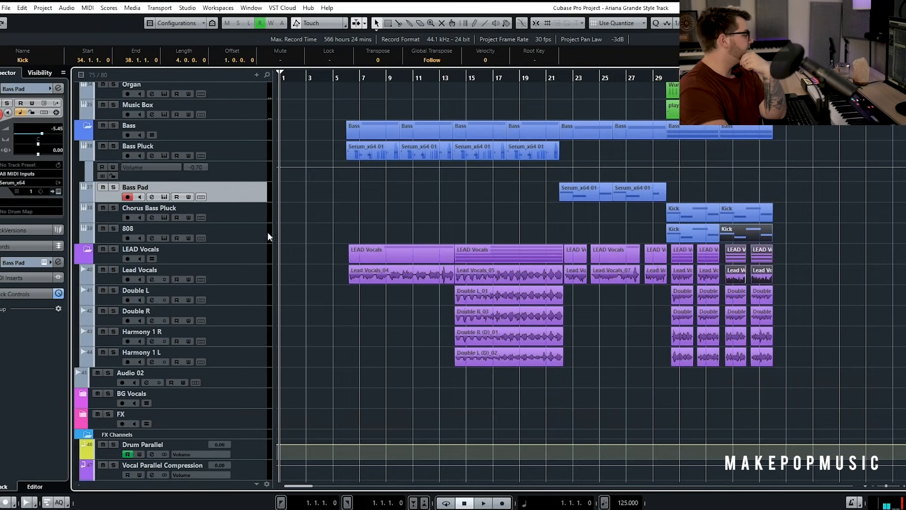
{"action": "left_click", "coordinate": [250, 228]}
{"action": "left_click", "coordinate": [254, 214]}
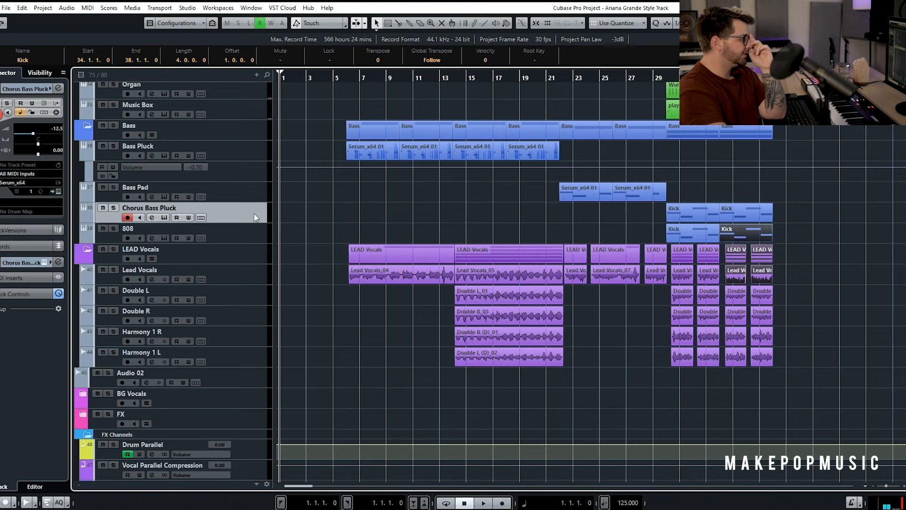
- Select each vocal track in turn from Lead Vocals down to Harmony 1 L to examine its volume and panning
{"action": "left_click", "coordinate": [239, 280]}
{"action": "left_click", "coordinate": [248, 295]}
{"action": "left_click", "coordinate": [243, 317]}
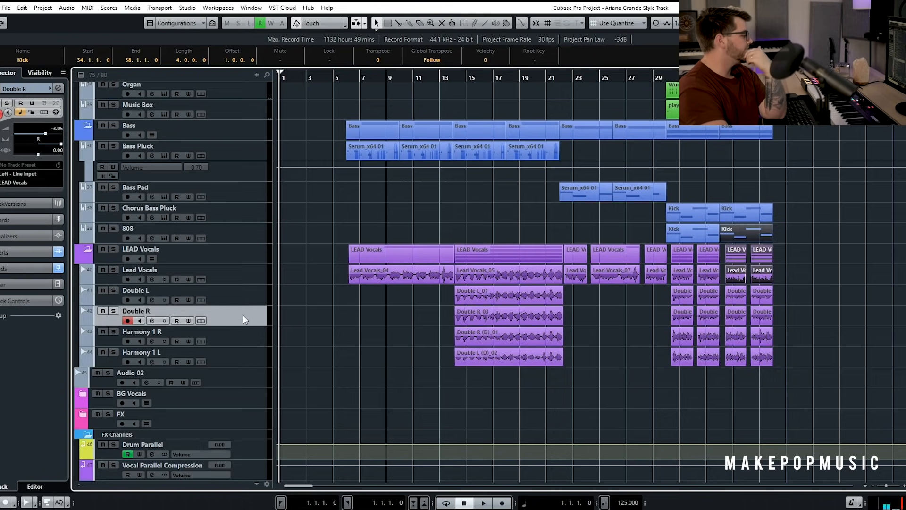
{"action": "left_click", "coordinate": [461, 297]}
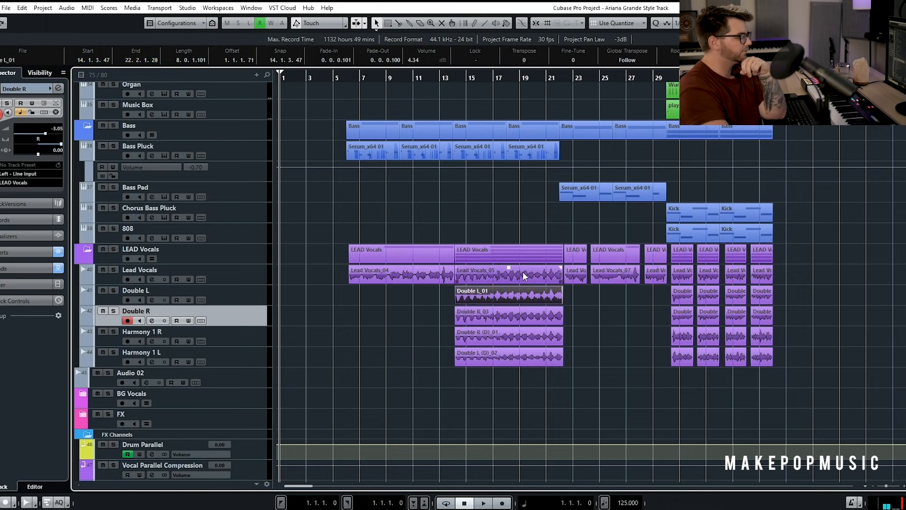
{"action": "left_click", "coordinate": [250, 334]}
{"action": "key", "text": "Down"}
- Play the full arrangement from bar 1 to review the balance between the tracks
{"action": "left_click_drag", "start_coordinate": [370, 77], "coordinate": [288, 103]}
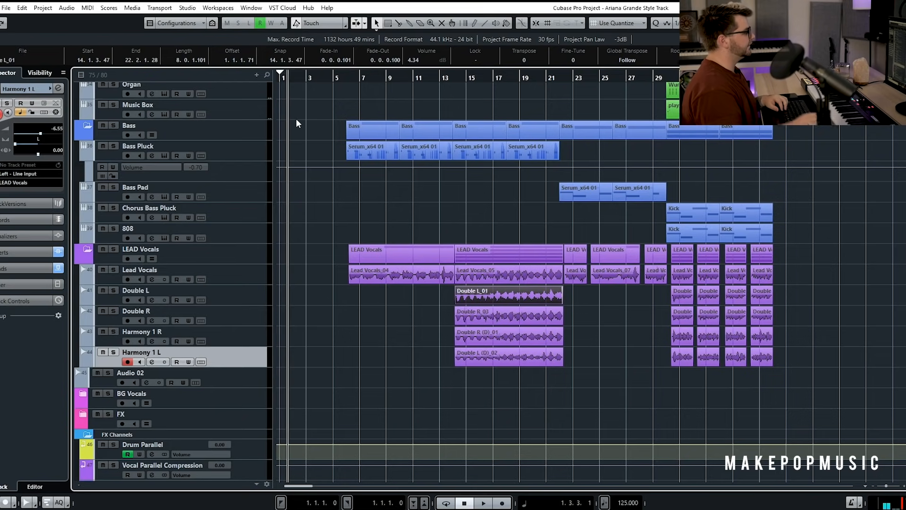
{"action": "scroll", "coordinate": [299, 124], "scroll_direction": "up", "scroll_amount": 6}
{"action": "key", "text": "space"}
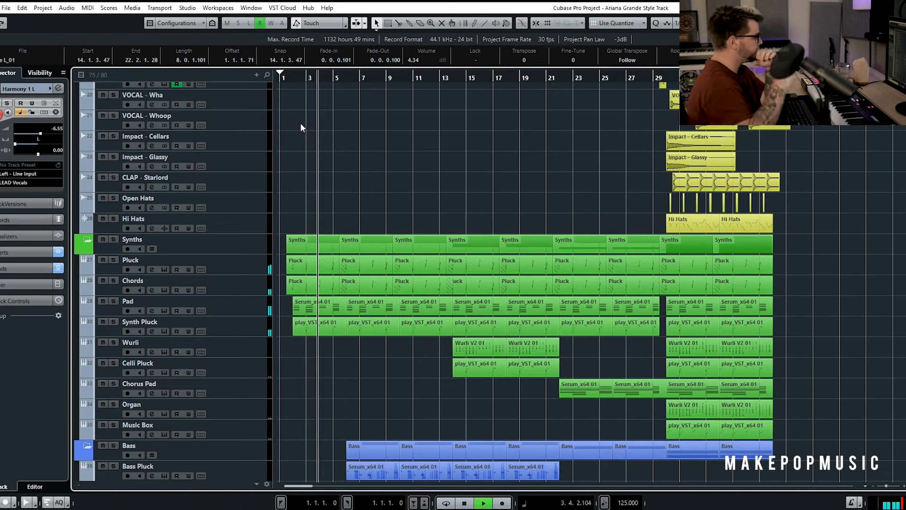
{"action": "scroll", "coordinate": [302, 142], "scroll_direction": "up", "scroll_amount": 3}
{"action": "scroll", "coordinate": [356, 185], "scroll_direction": "down", "scroll_amount": 5}
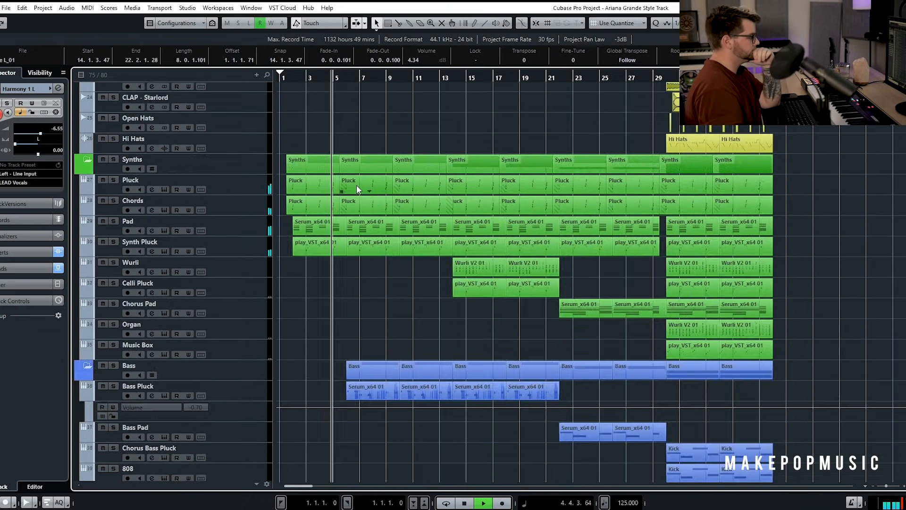
- Raise the Lead Vocals track's volume to 6.02 dB during playback
{"action": "scroll", "coordinate": [356, 185], "scroll_direction": "down", "scroll_amount": 5}
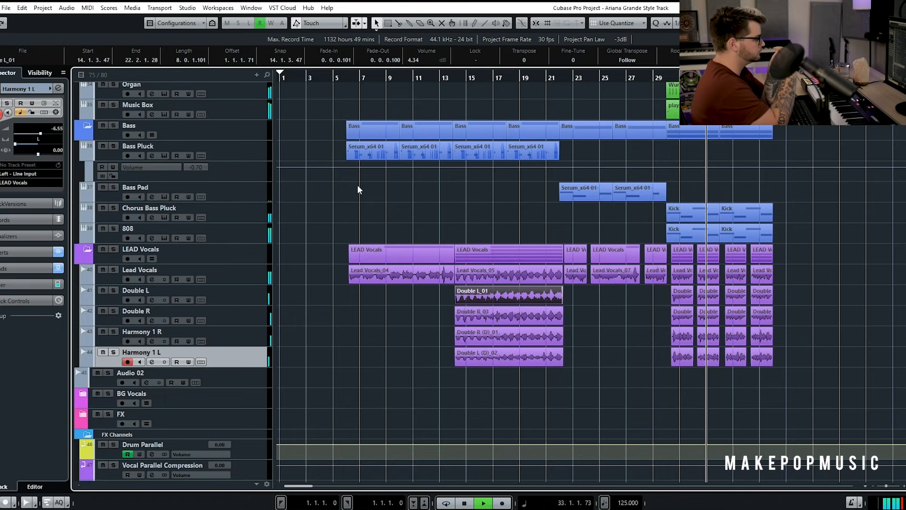
{"action": "left_click", "coordinate": [218, 271]}
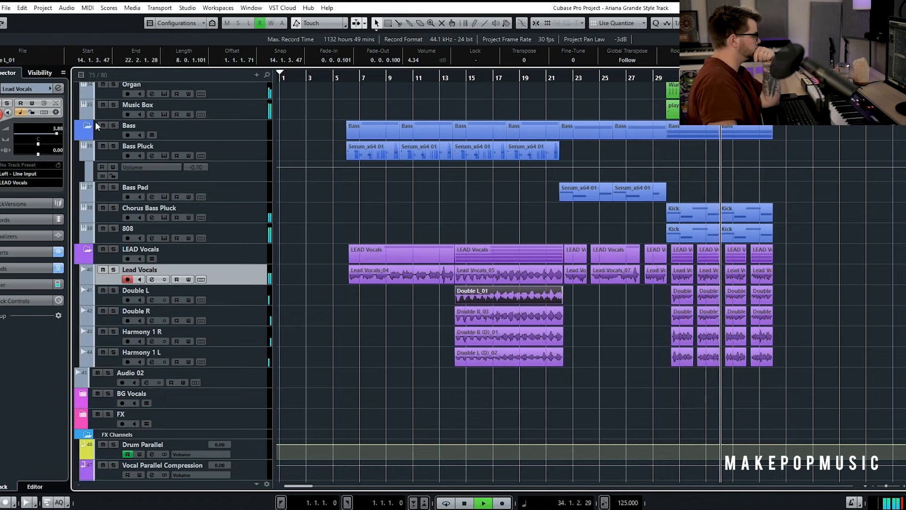
{"action": "left_click_drag", "start_coordinate": [58, 134], "coordinate": [63, 134]}
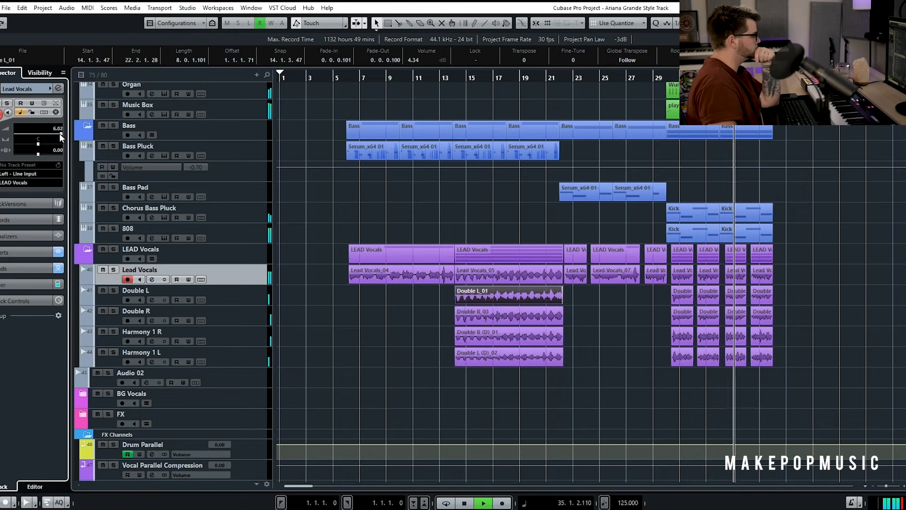